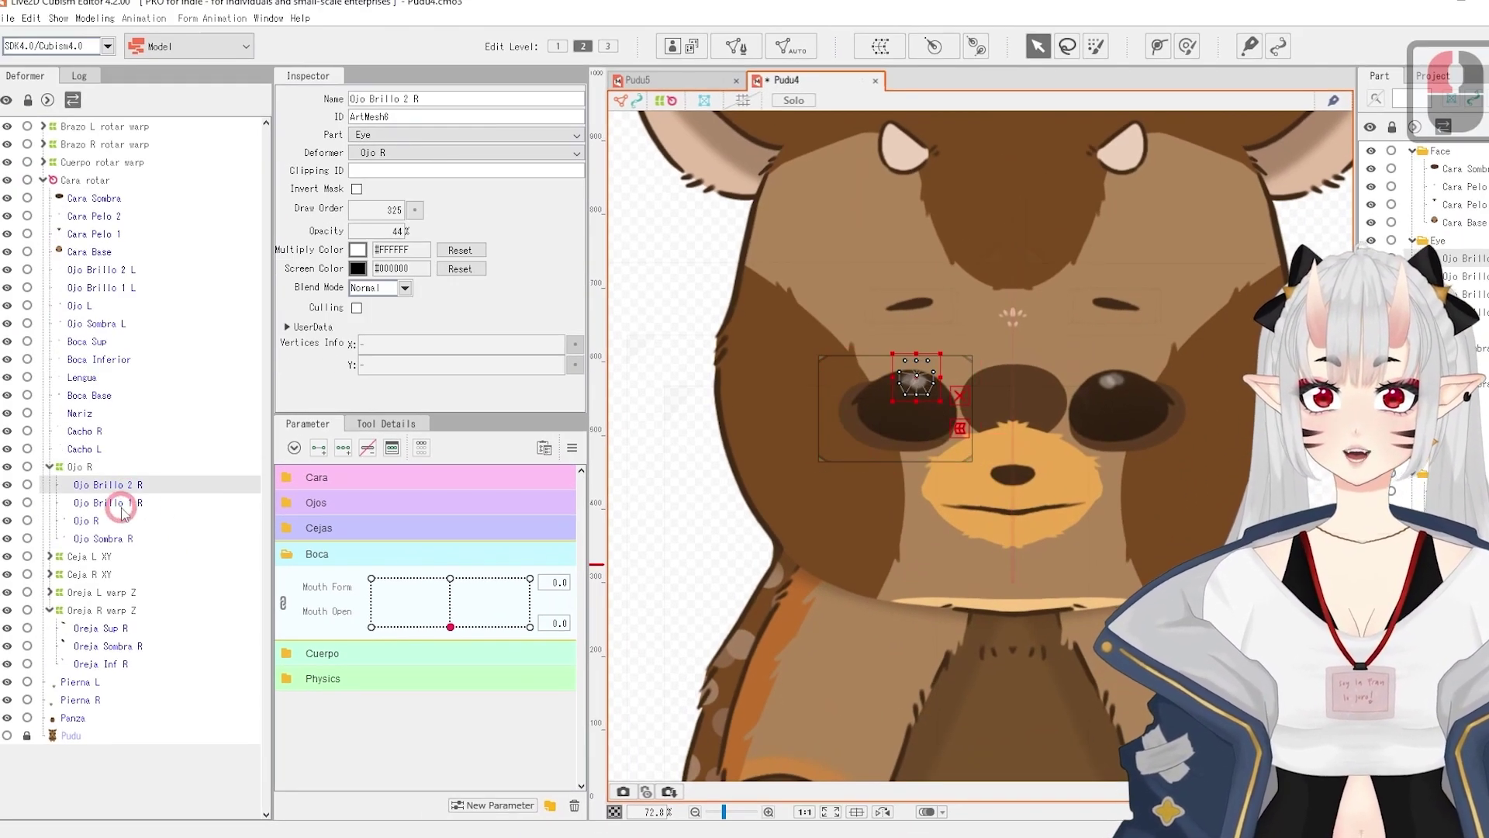
# Create a warp deformer named Pupila in the Eye part as parent of Ojo Brillo 1 R and Ojo Brillo 2 R.
pyautogui.click(879, 46)
pyautogui.click(936, 490)
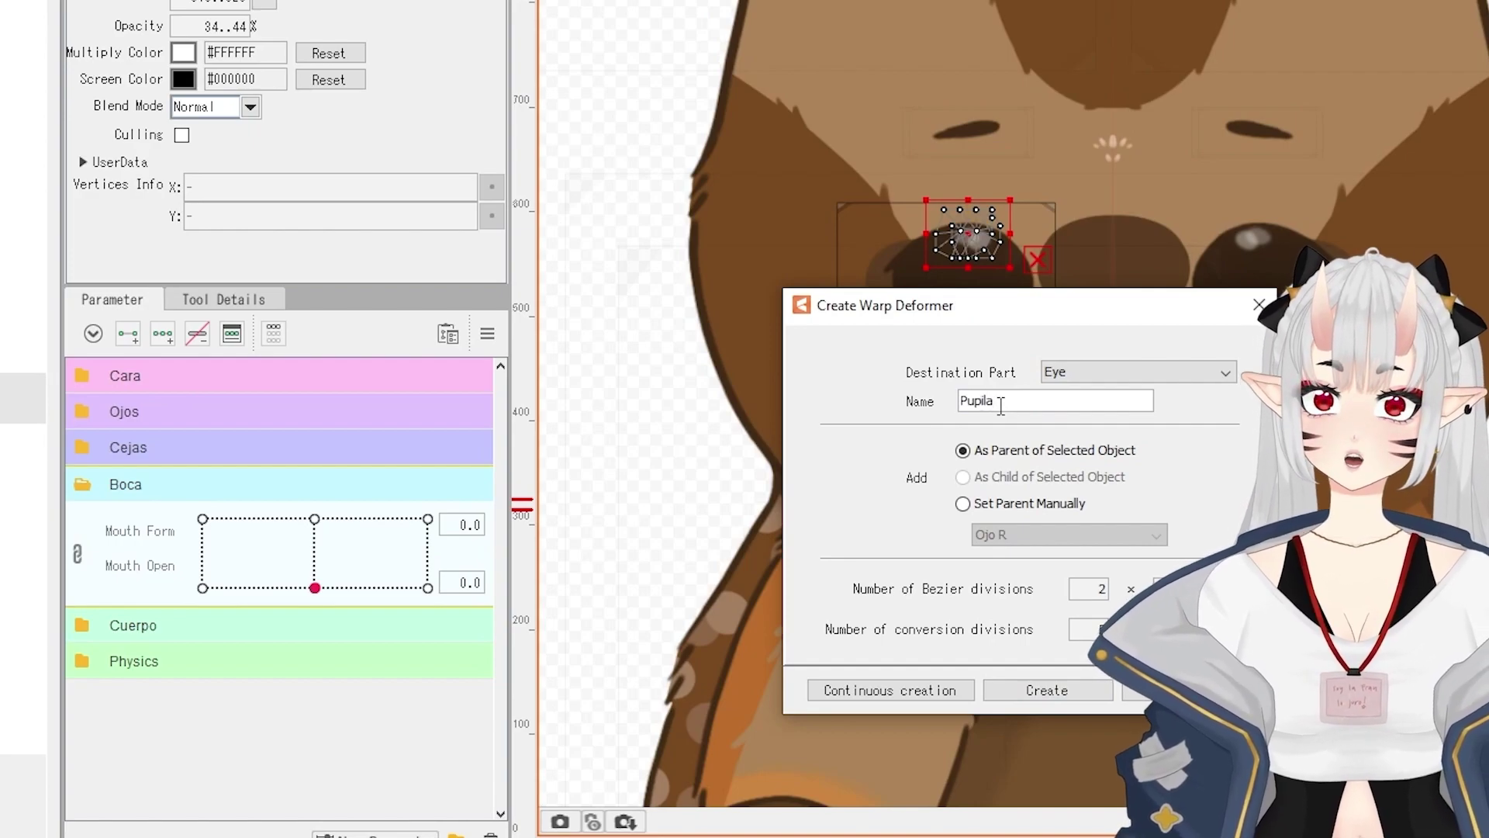
pyautogui.click(1009, 702)
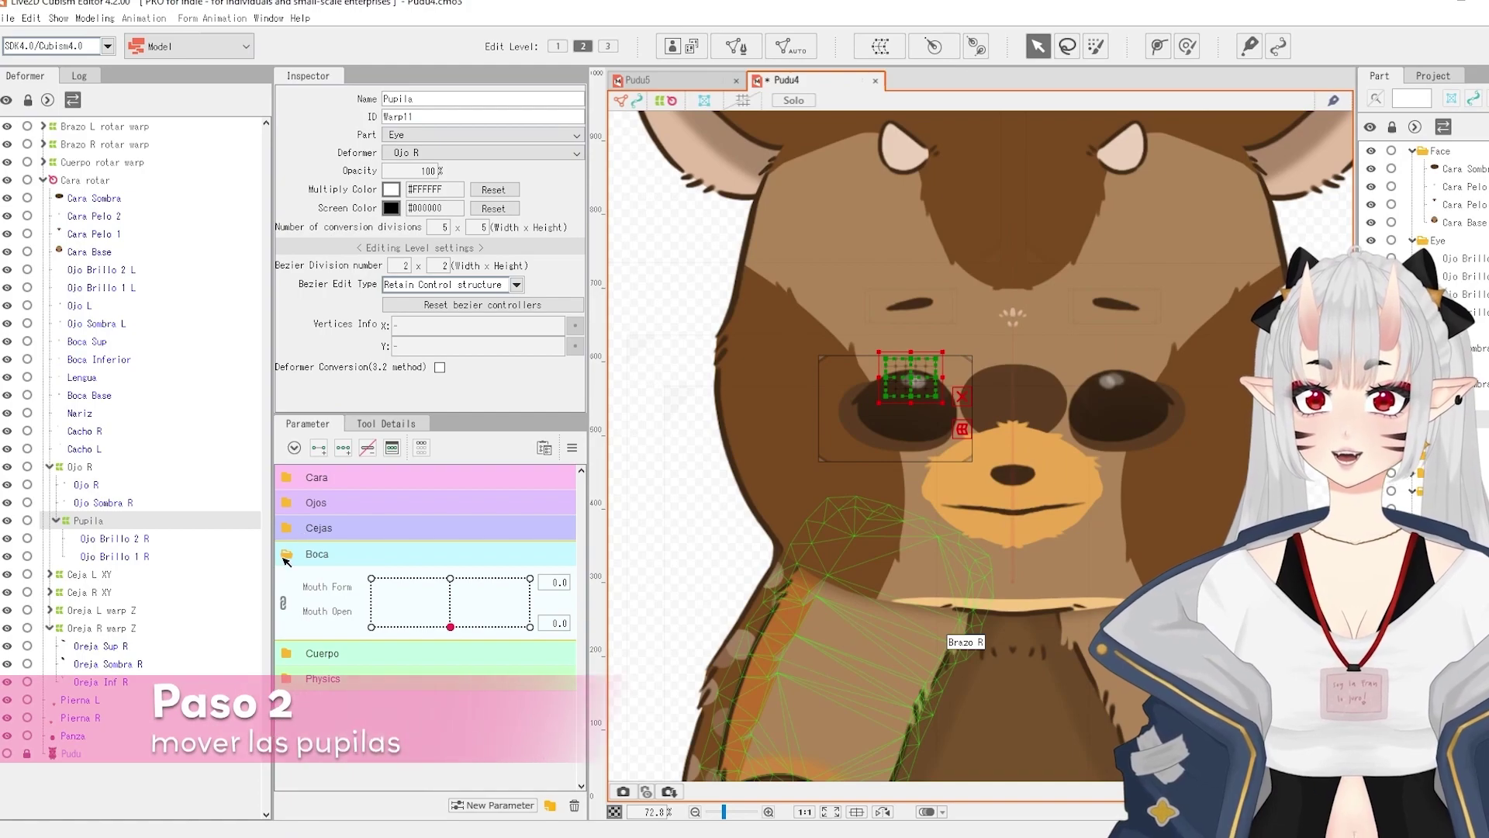
# Add three keys to Eyeball X for the Pupila deformer and shift it sideways to the left at the minimum key.
pyautogui.click(286, 502)
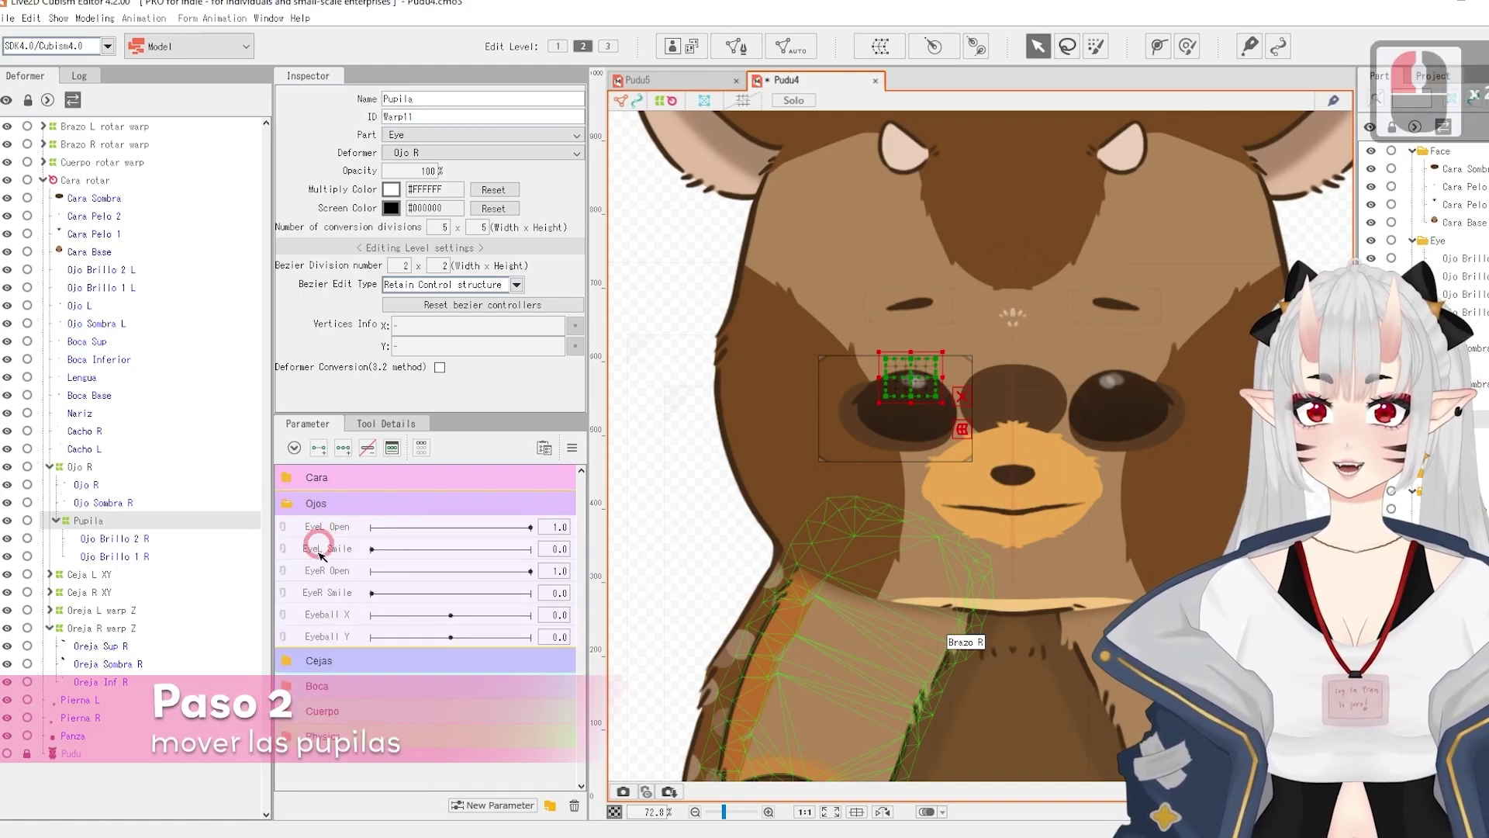
pyautogui.click(316, 615)
pyautogui.click(343, 448)
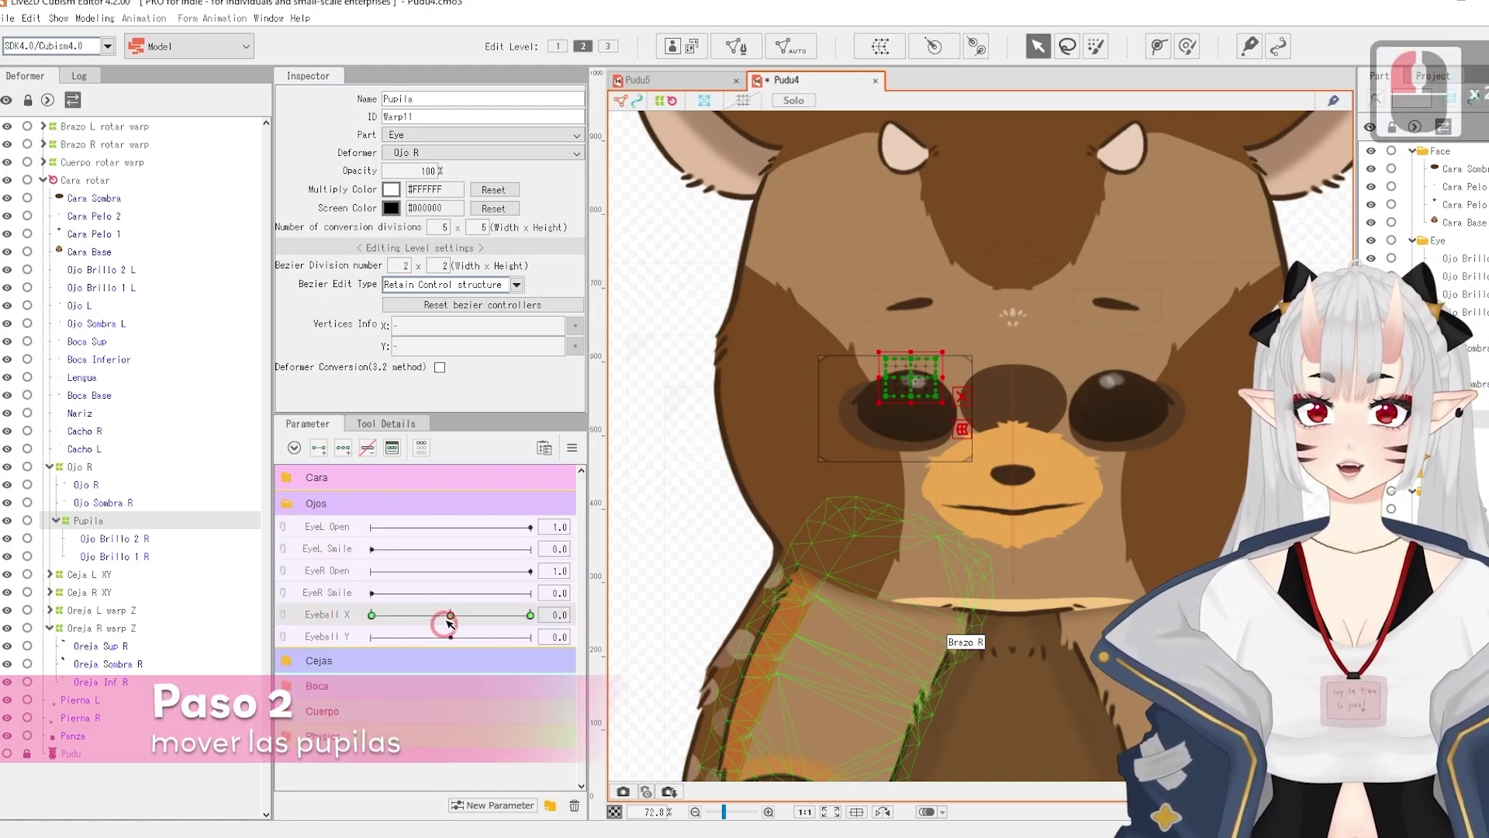
pyautogui.moveTo(449, 615); pyautogui.dragTo(372, 615)
pyautogui.scroll(4, 921, 390)
pyautogui.moveTo(888, 354); pyautogui.dragTo(829, 355)
# Shift the Pupila deformer to the right at the maximum Eyeball X key and test the horizontal movement.
pyautogui.moveTo(392, 614); pyautogui.dragTo(533, 615)
pyautogui.moveTo(890, 350); pyautogui.dragTo(940, 350)
pyautogui.moveTo(481, 617); pyautogui.dragTo(311, 622)
pyautogui.moveTo(459, 614); pyautogui.dragTo(533, 637)
# Add three keys to Eyeball Y for the Pupila deformer and raise it at the 1.0 key.
pyautogui.click(310, 642)
pyautogui.click(343, 447)
pyautogui.click(451, 638)
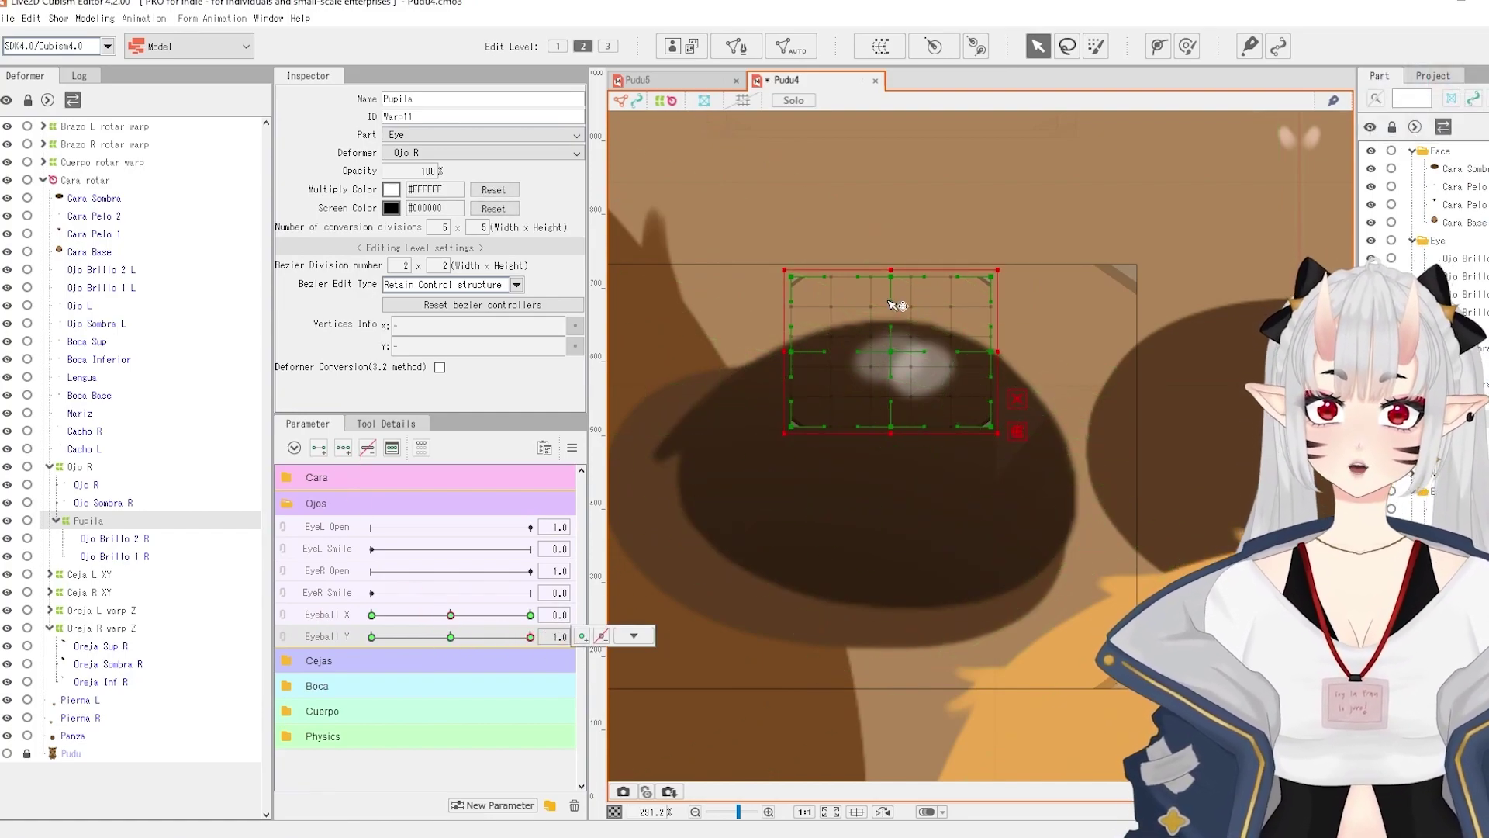
pyautogui.moveTo(892, 353); pyautogui.dragTo(892, 328)
pyautogui.click(475, 617)
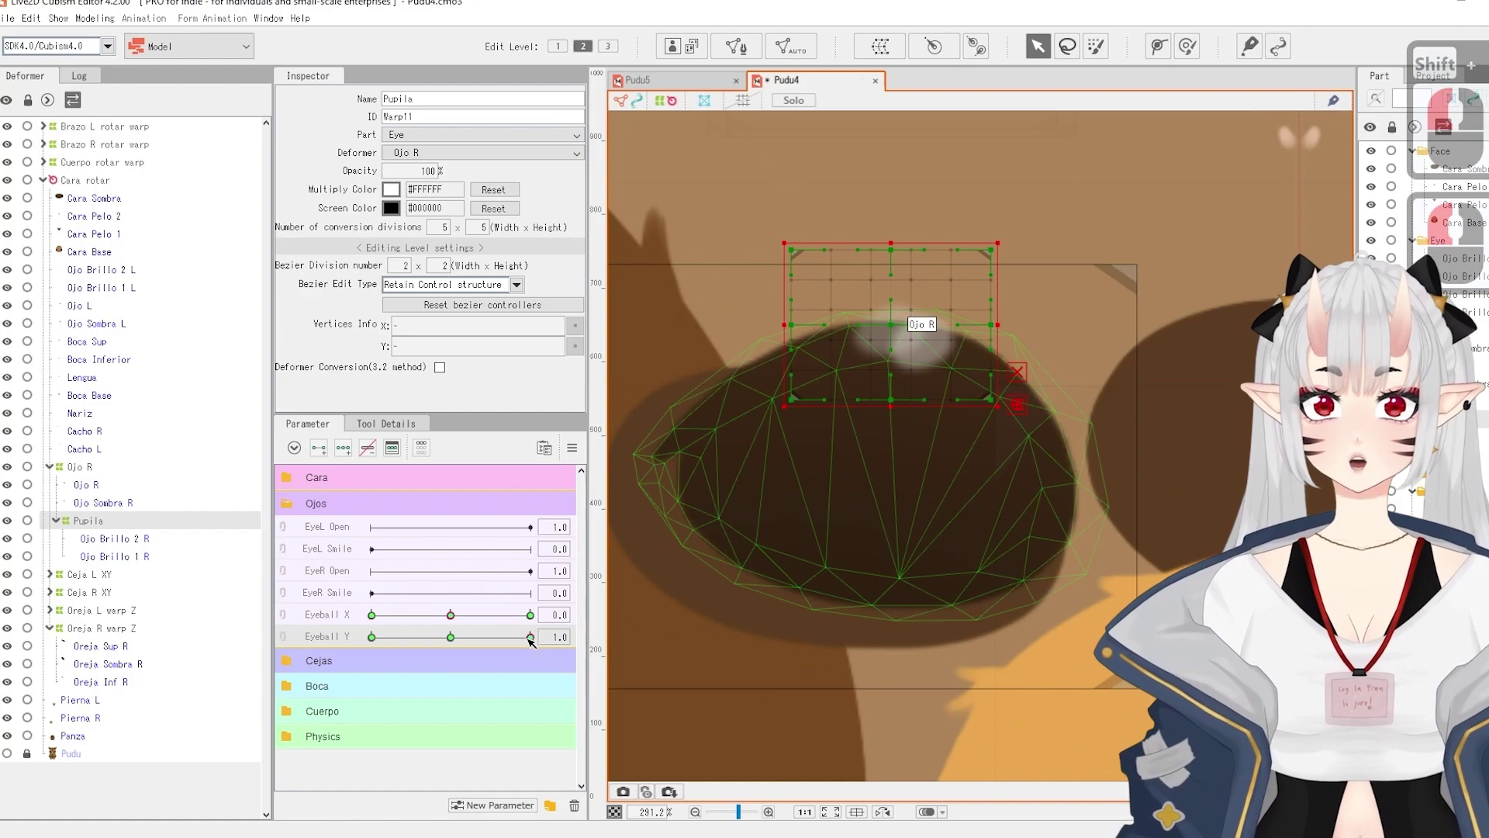
# Lower the Pupila deformer at the -1.0 key of Eyeball Y and test the vertical movement.
pyautogui.moveTo(532, 637); pyautogui.dragTo(372, 638)
pyautogui.moveTo(896, 349); pyautogui.dragTo(895, 394)
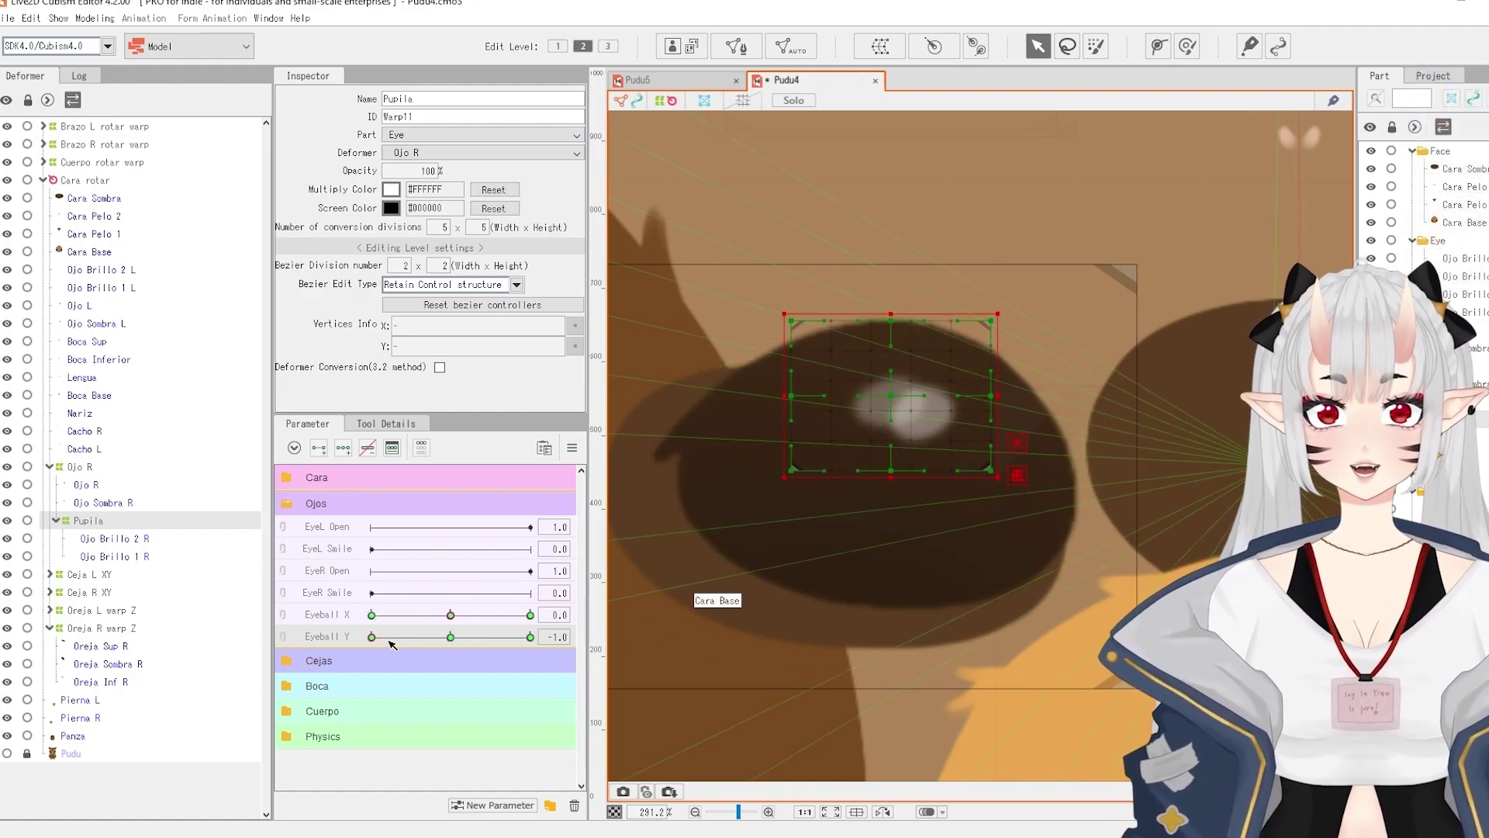
pyautogui.moveTo(373, 636); pyautogui.dragTo(459, 636)
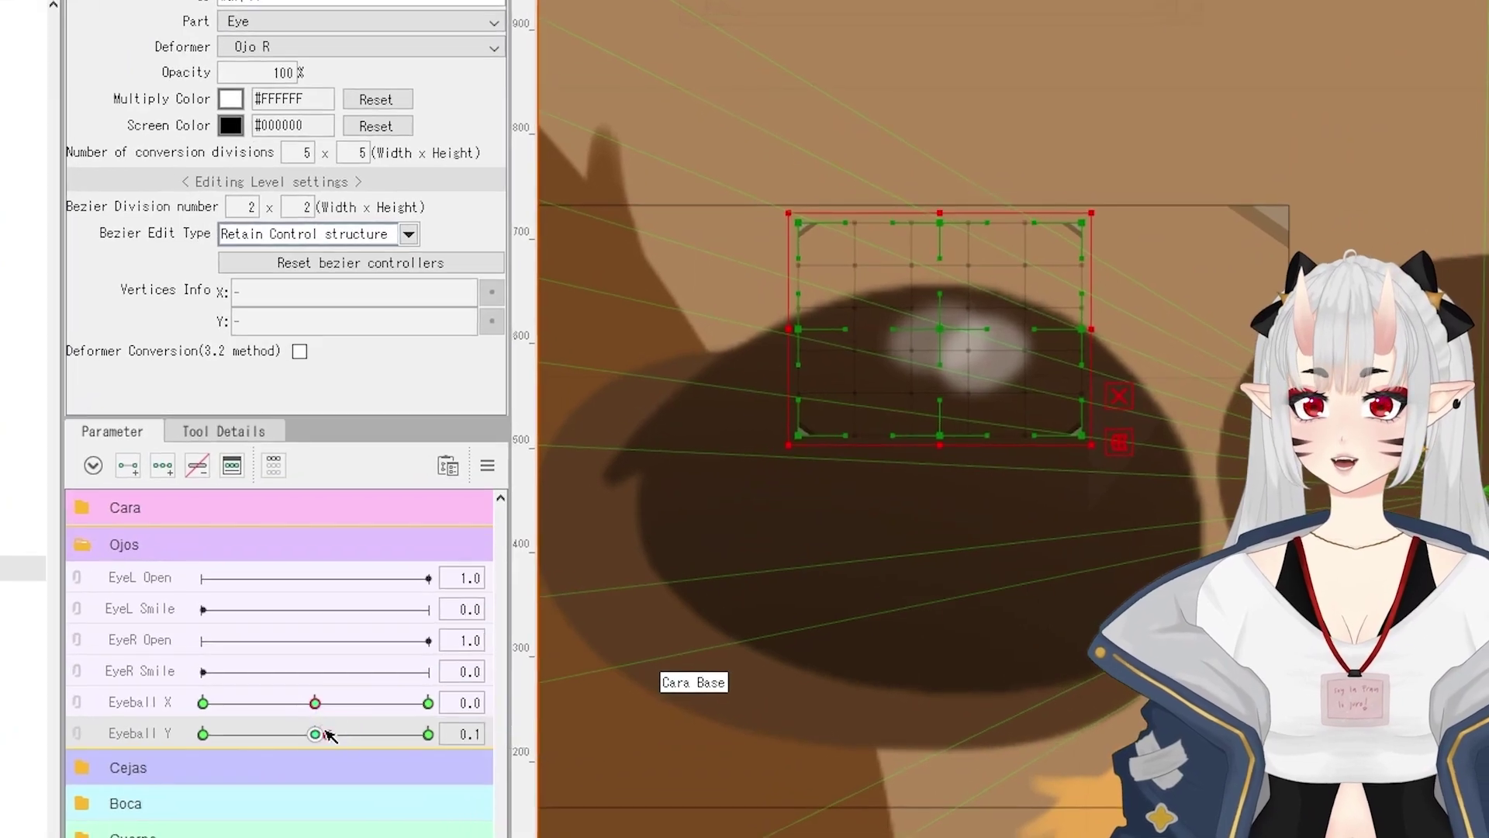
pyautogui.moveTo(326, 733); pyautogui.dragTo(435, 733)
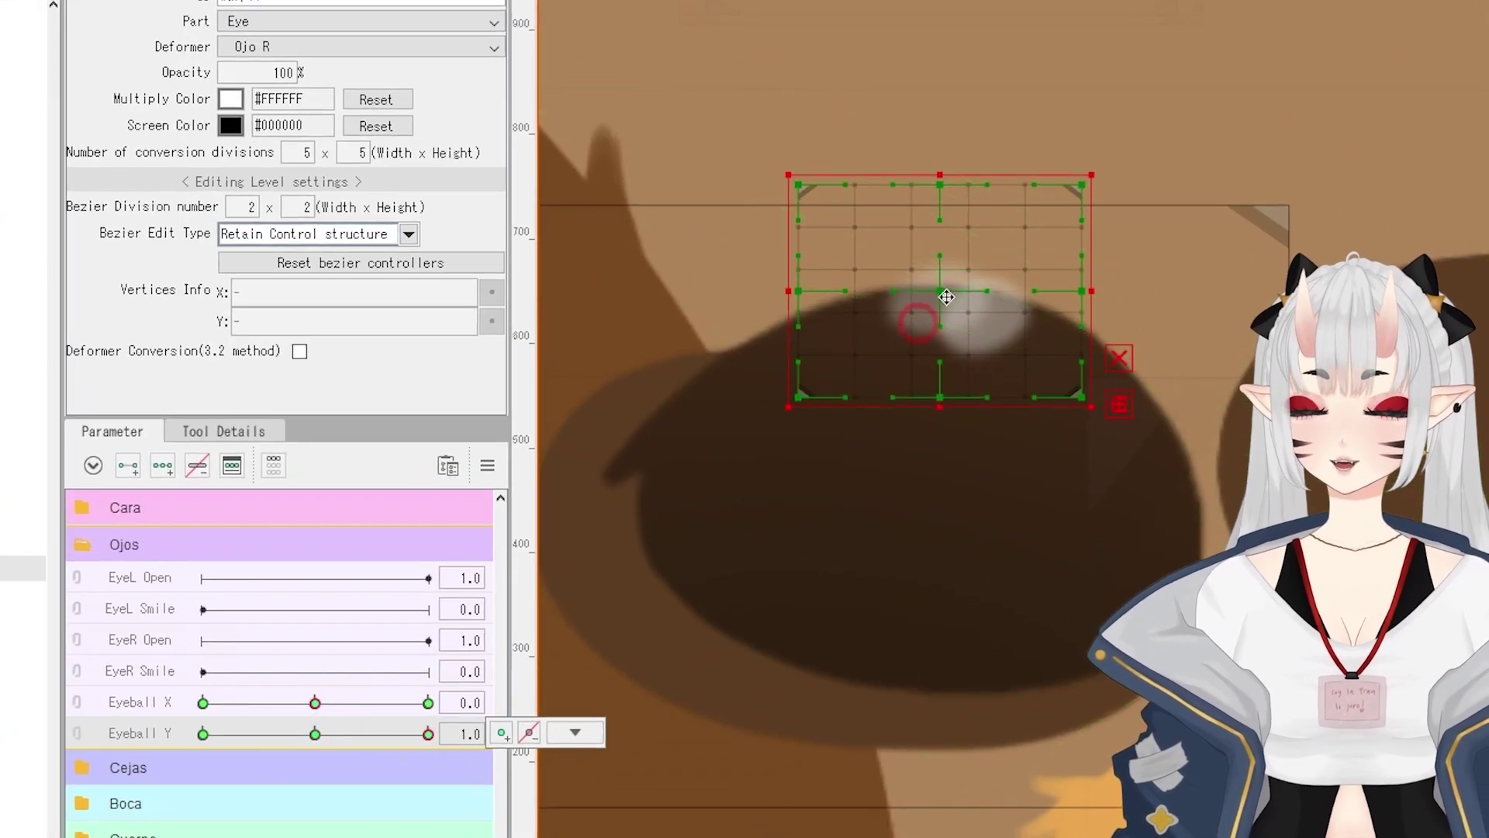
# Isolate the Ojo R mesh, copy its ID ArtMesh12, and return to the full view.
pyautogui.scroll(5, 931, 283)
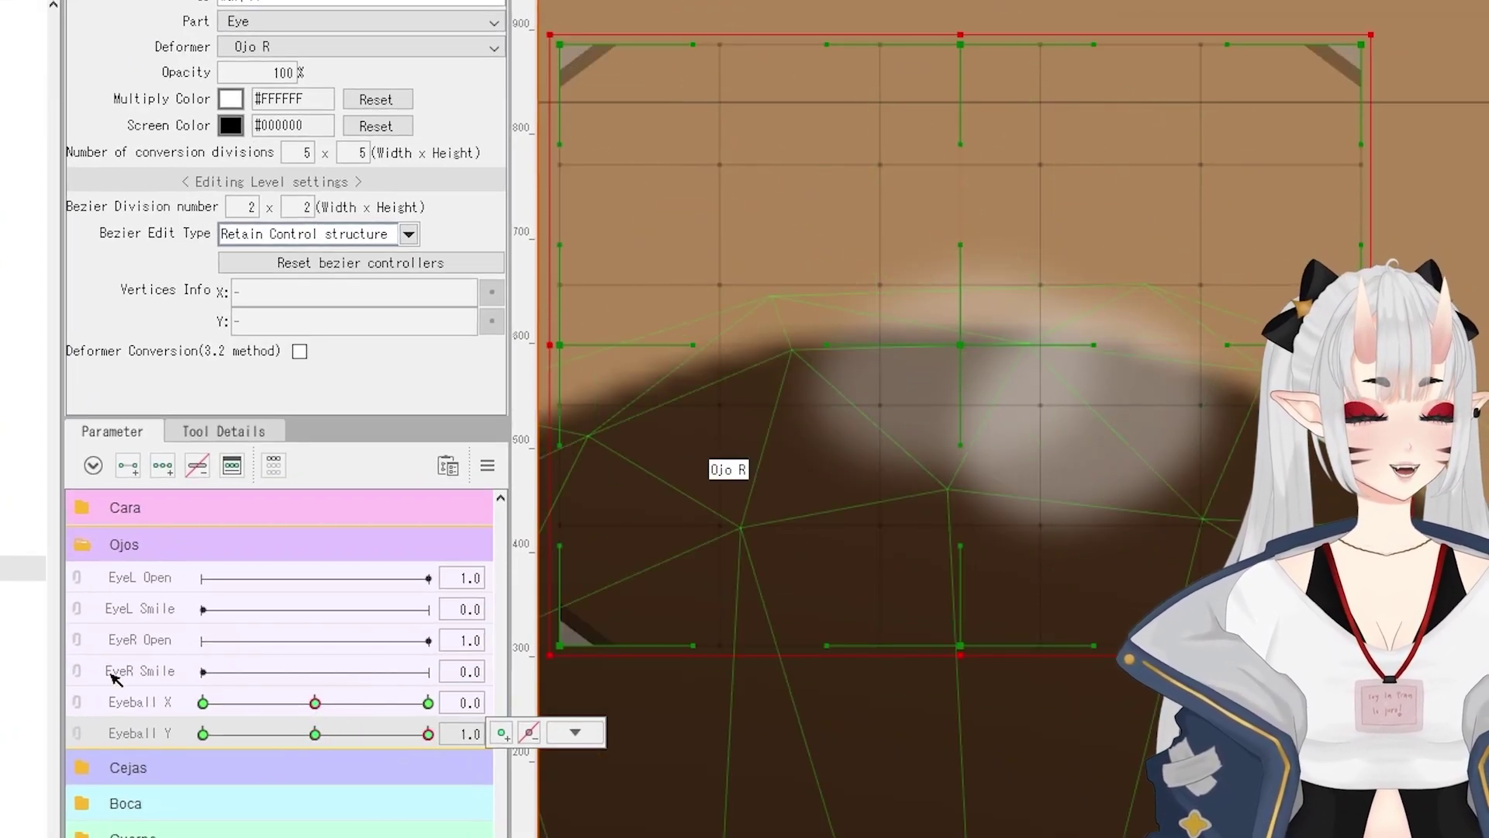
pyautogui.click(86, 485)
pyautogui.scroll(-5, 859, 586)
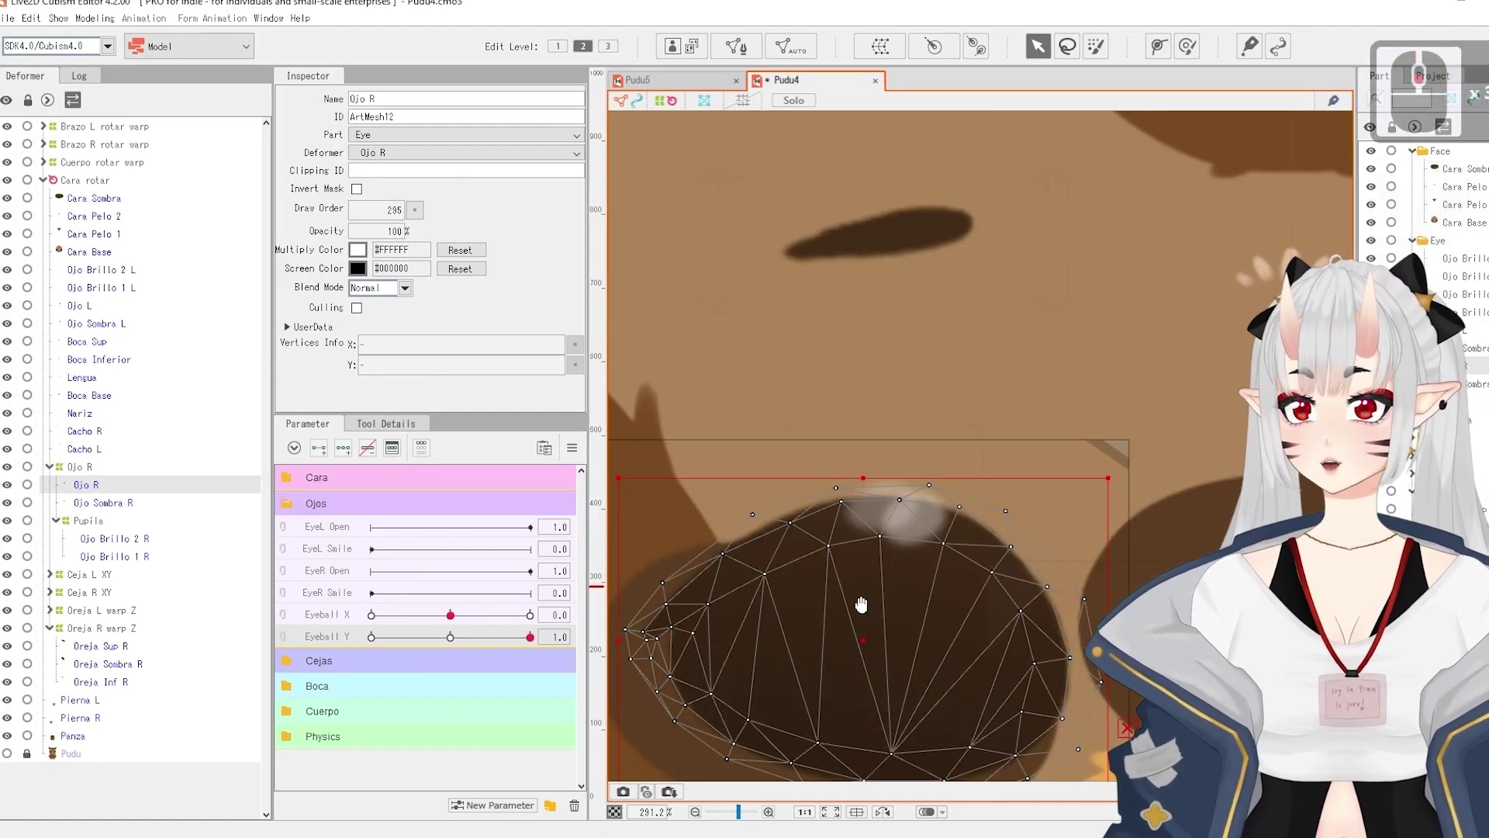
pyautogui.moveTo(859, 603); pyautogui.dragTo(918, 493)
pyautogui.press('s')
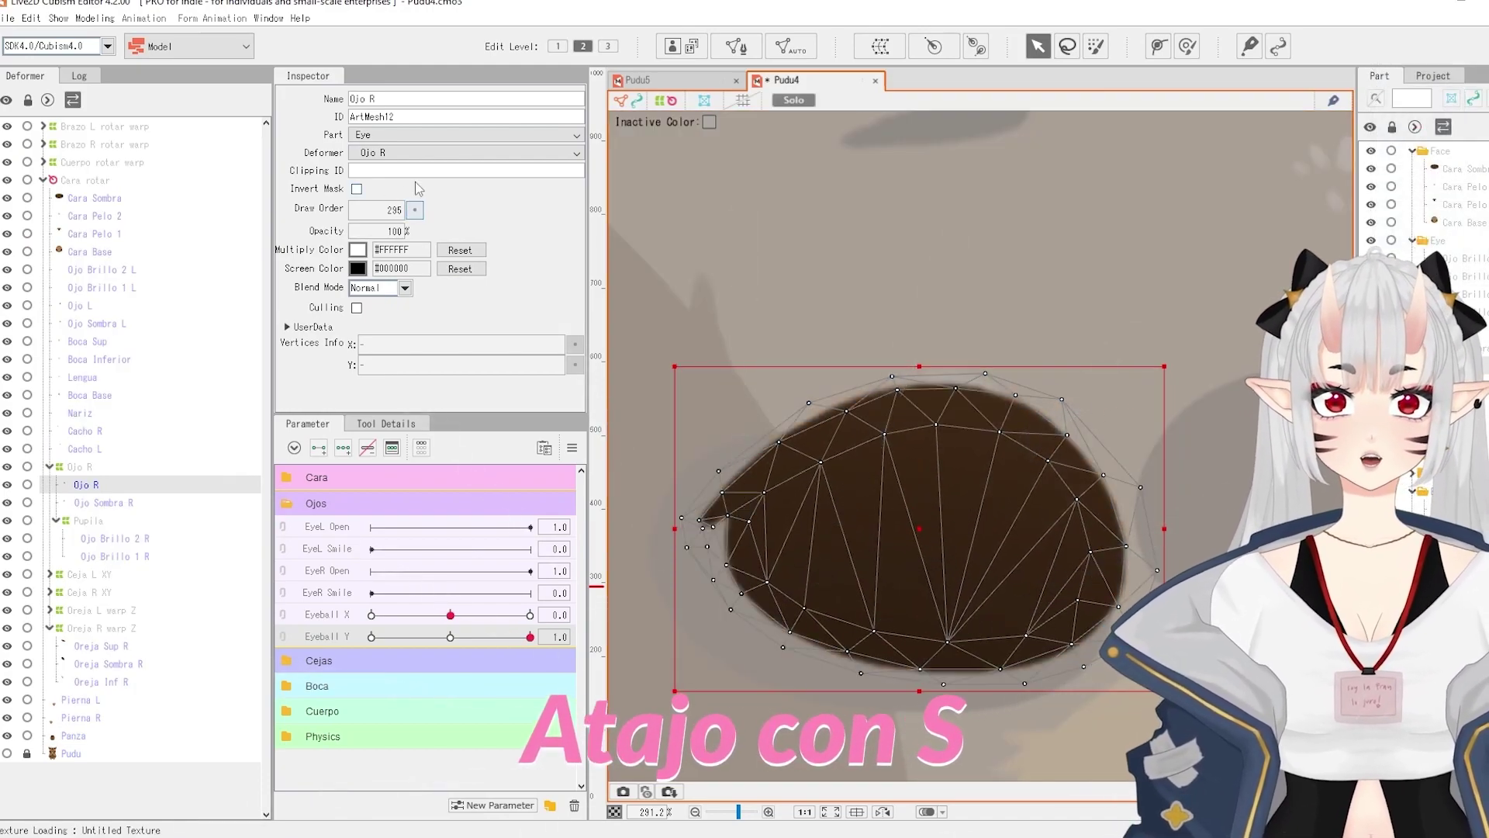
pyautogui.hotkey('ctrl', 'c')
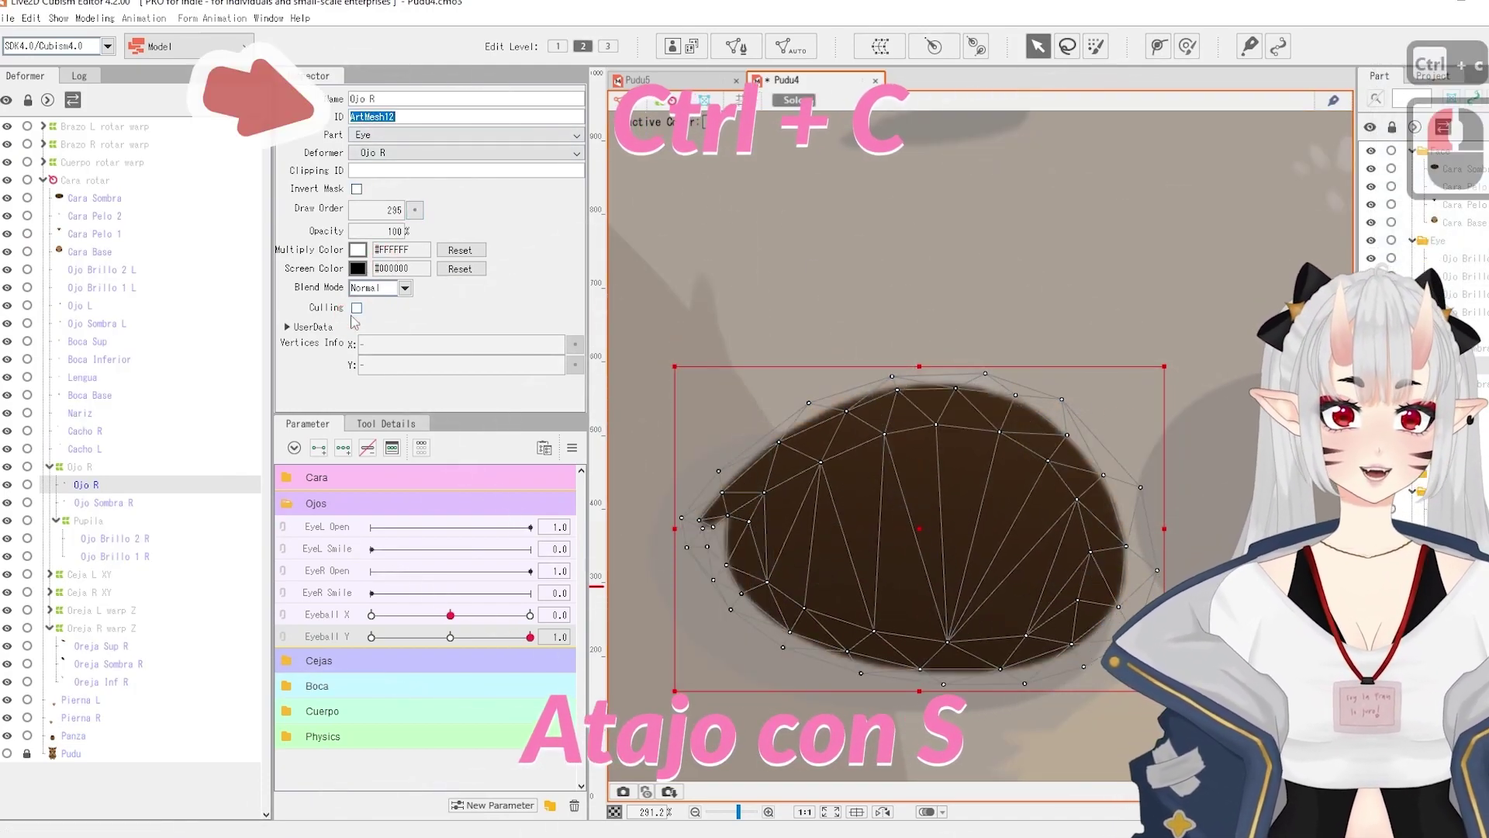
pyautogui.press('s')
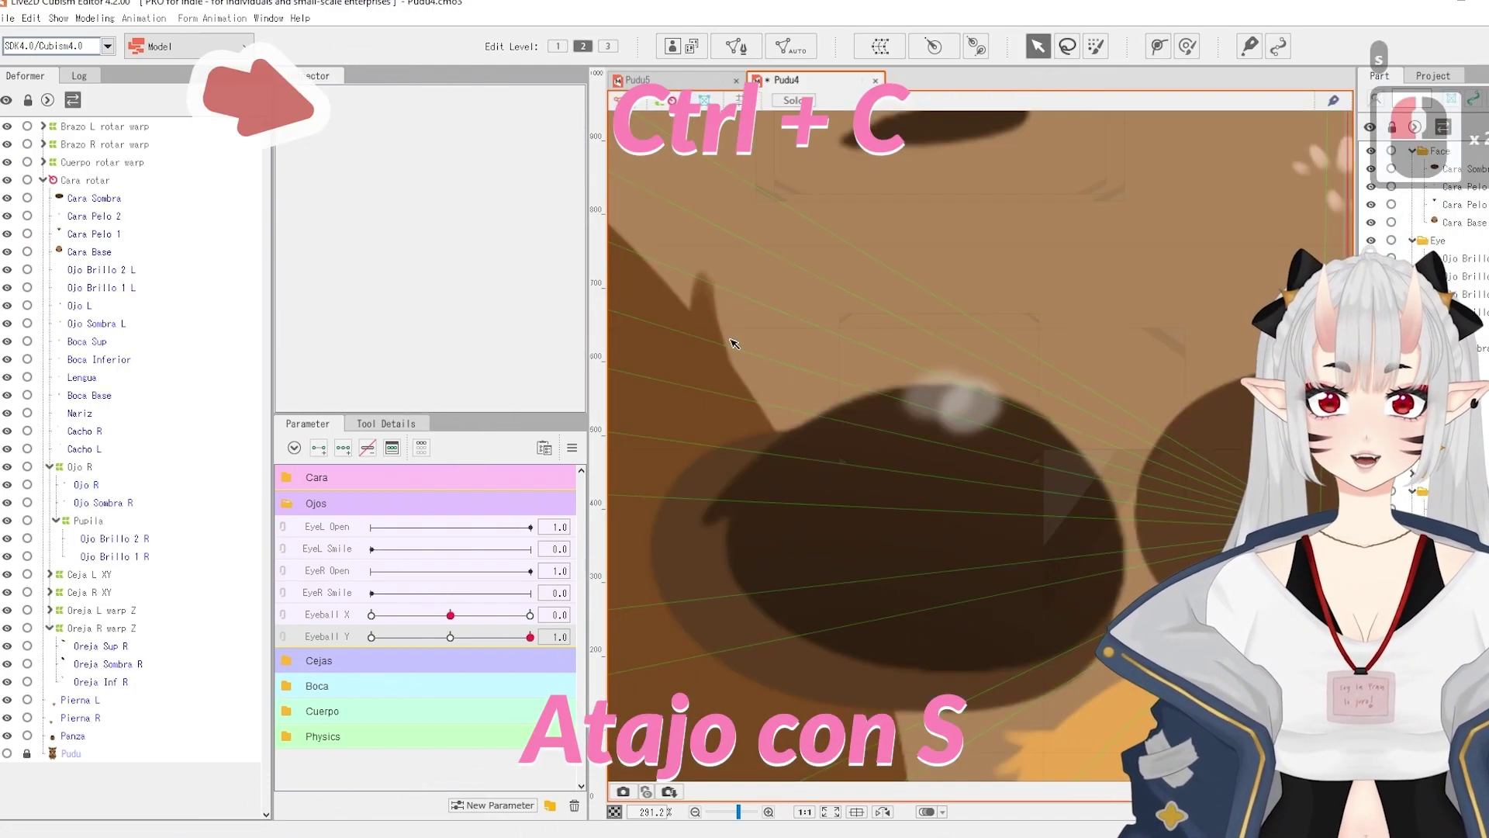
# Set the Clipping ID of Ojo Brillo 1 R and Ojo Brillo 2 R to ArtMesh12.
pyautogui.click(107, 500)
pyautogui.click(93, 538)
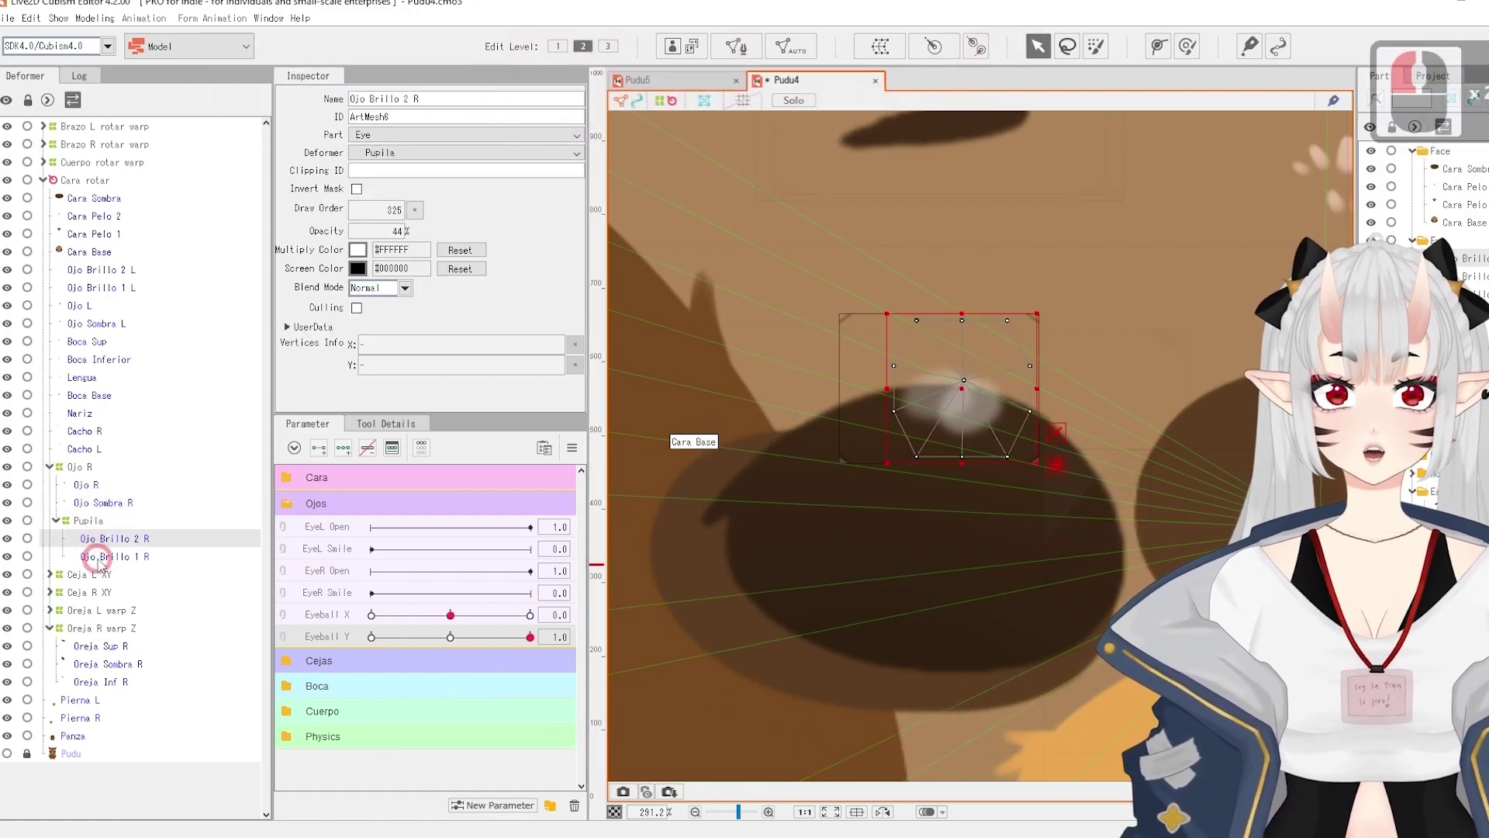
pyautogui.keyDown('ctrl'); pyautogui.click(99, 556); pyautogui.keyUp('ctrl')
pyautogui.hotkey('ctrl', 'v')
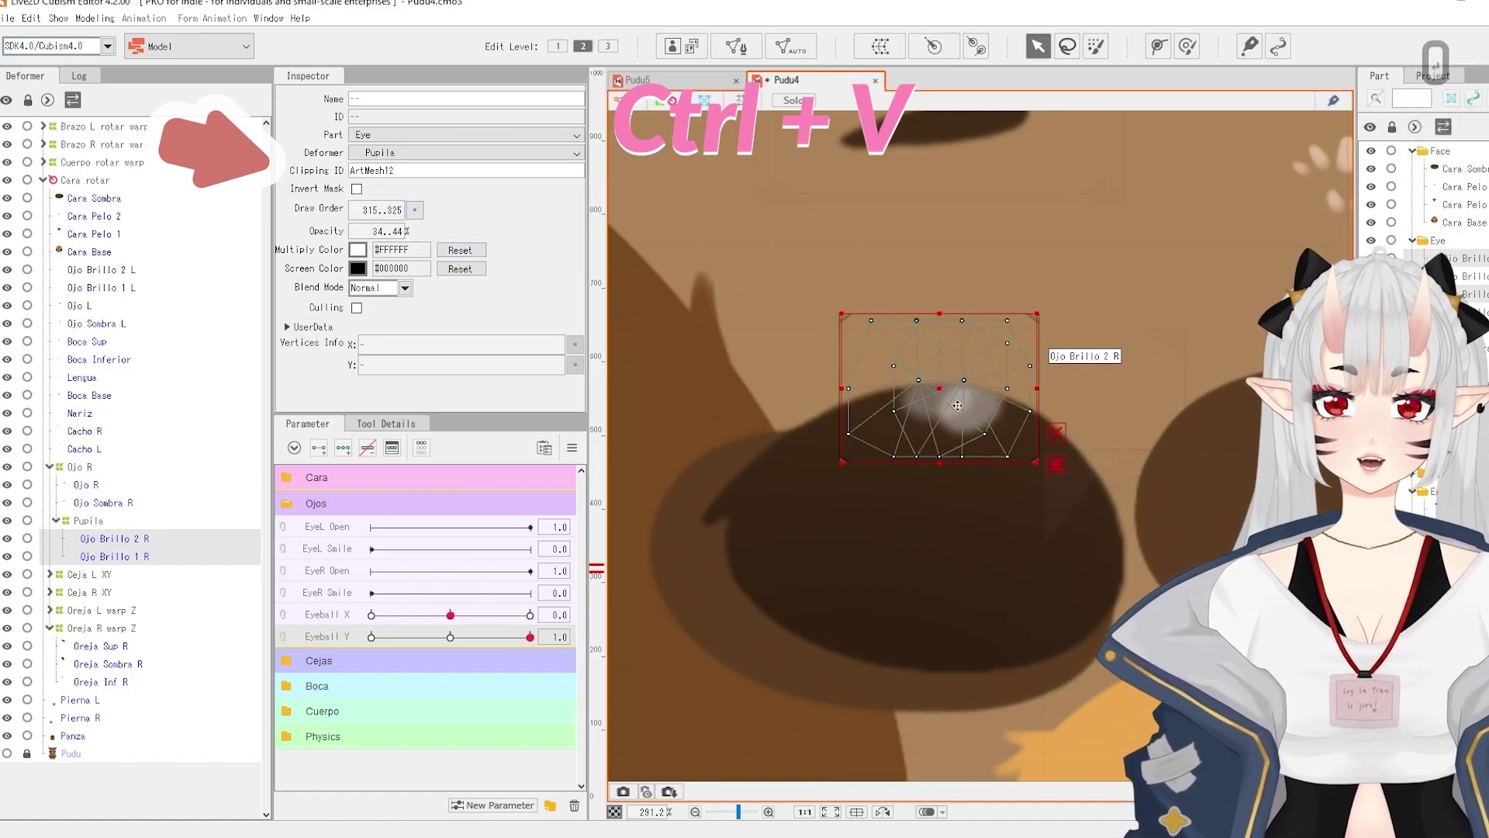
# Link Eyeball X and Eyeball Y into one combined grid for the Pupila deformer.
pyautogui.click(89, 522)
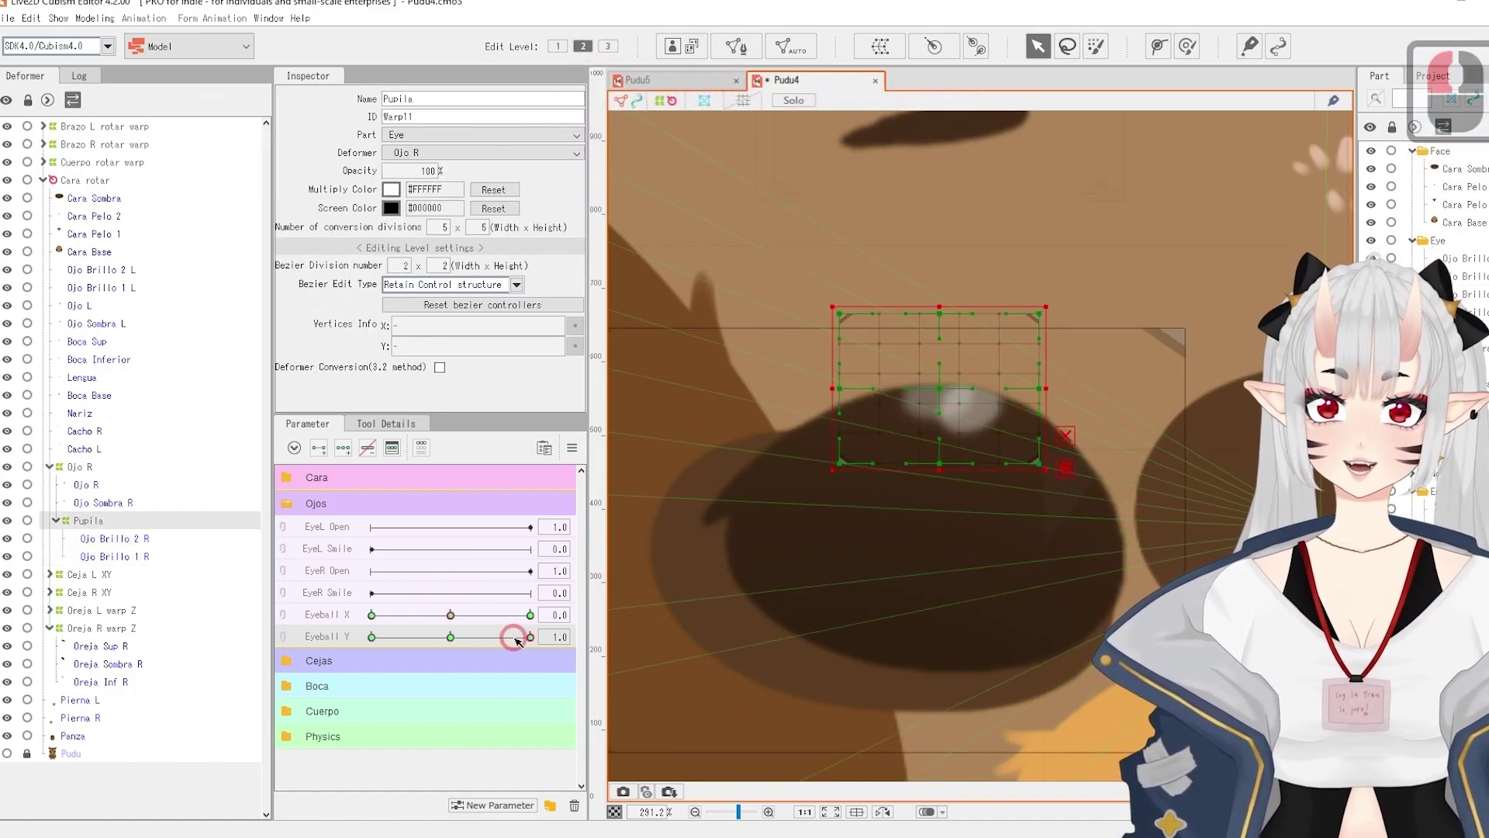
pyautogui.click(283, 615)
pyautogui.click(451, 640)
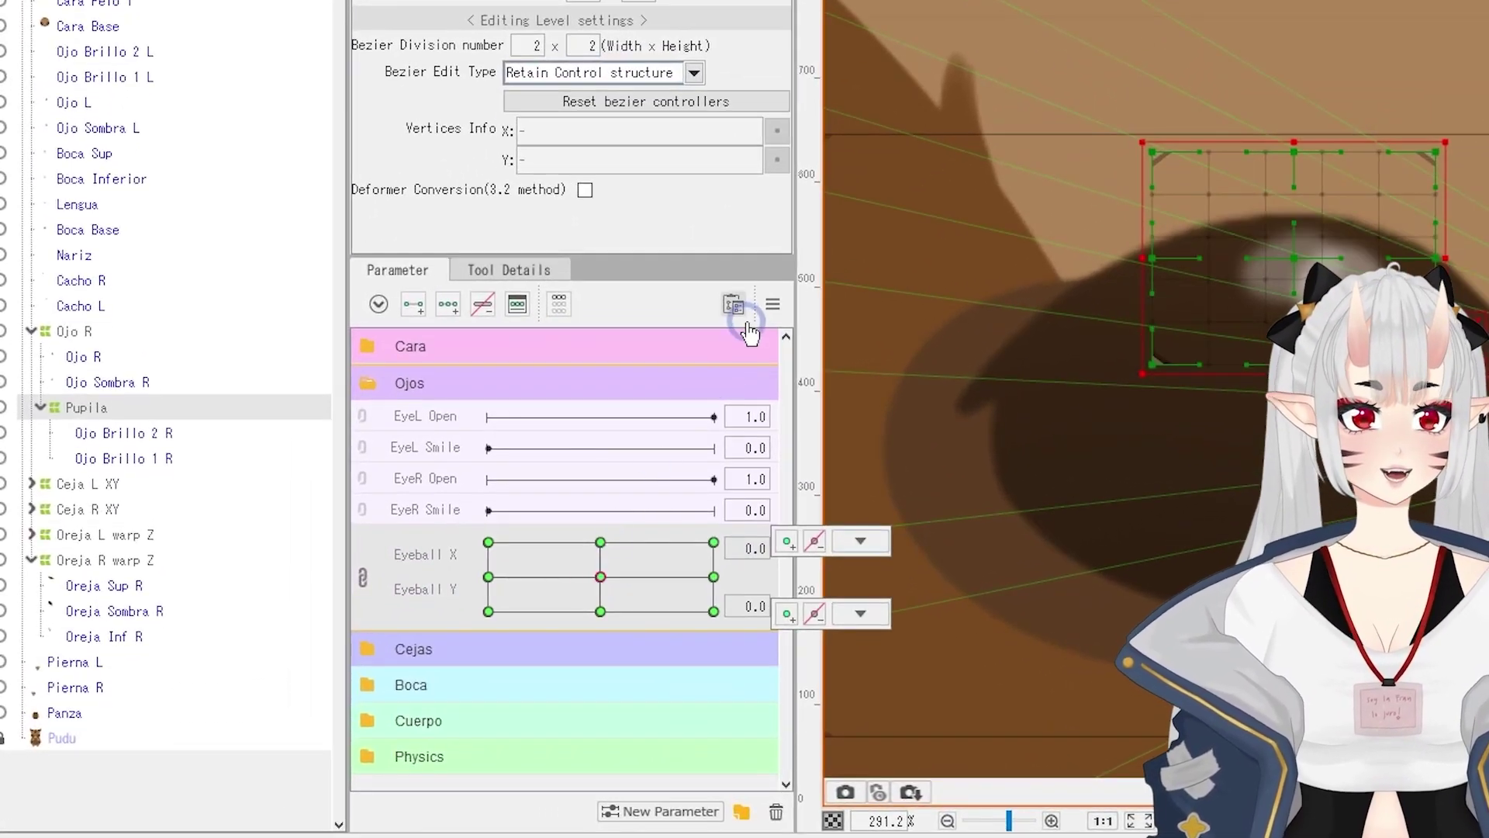
# Synthesize the corners of the combined Eyeball X and Y grid and test the diagonal pupil movement.
pyautogui.click(772, 304)
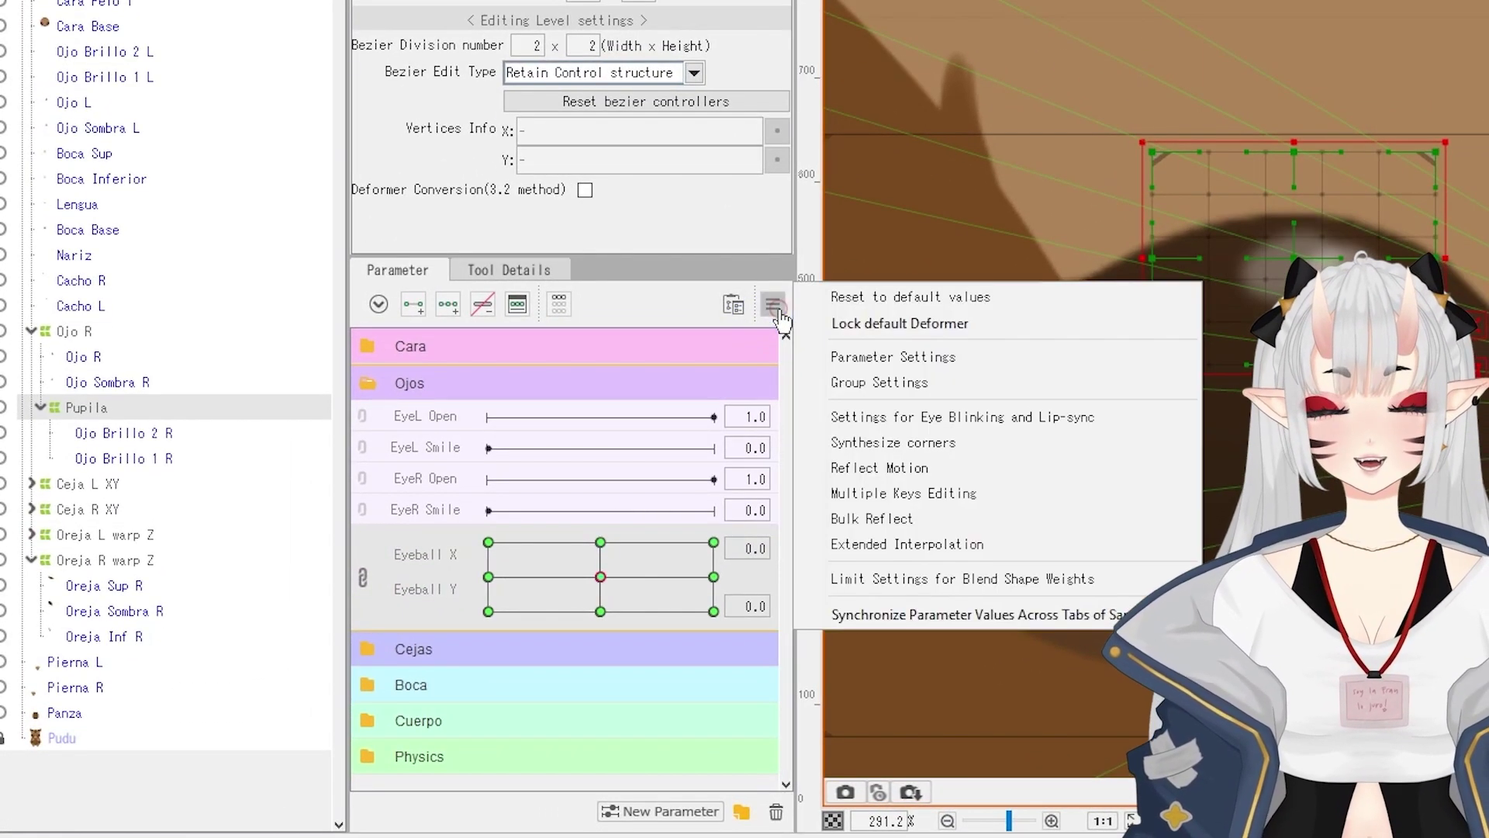
pyautogui.click(849, 442)
pyautogui.click(1025, 479)
pyautogui.moveTo(602, 577); pyautogui.dragTo(544, 536)
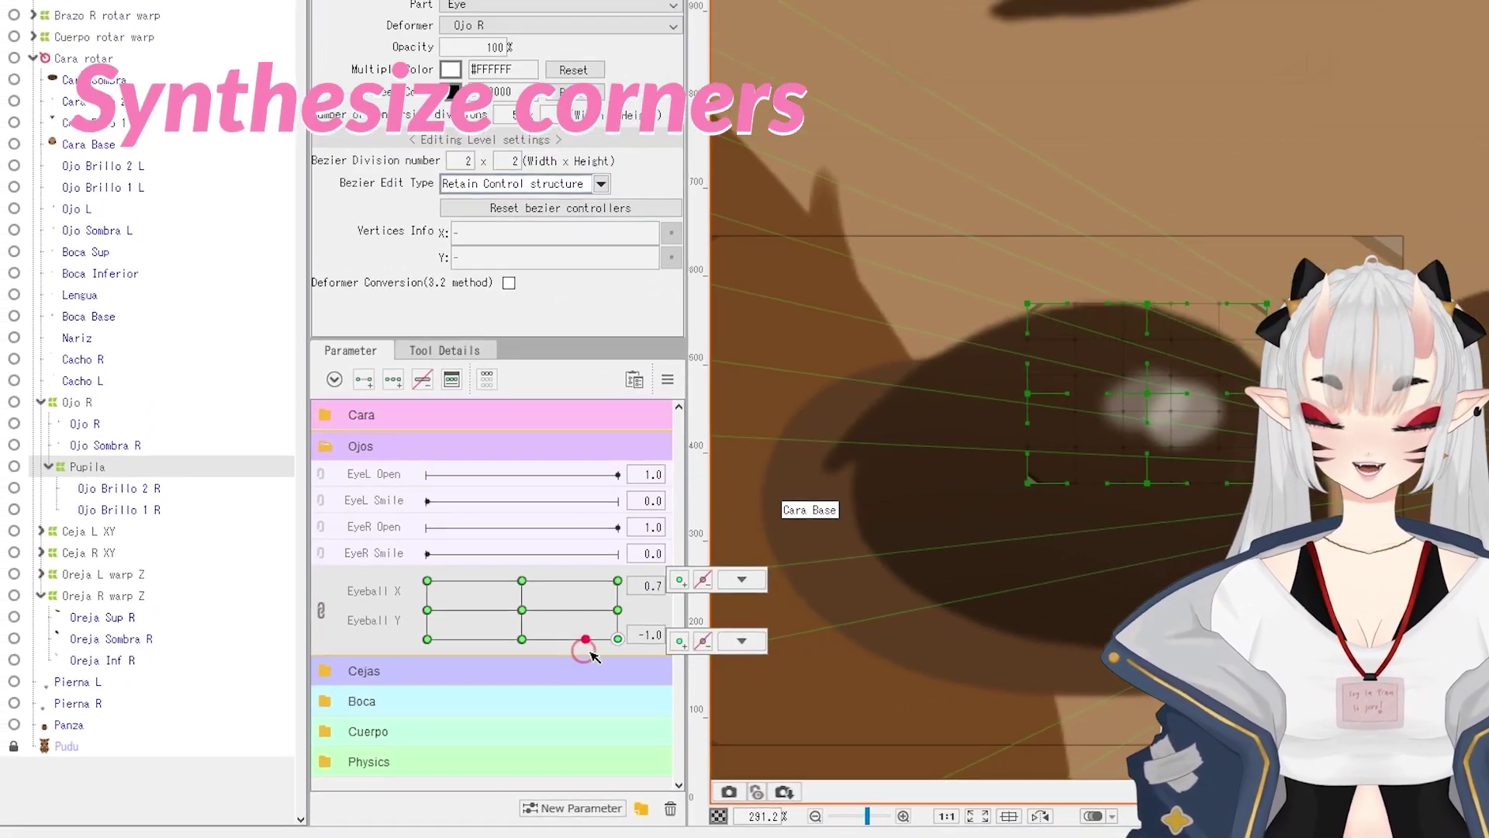
pyautogui.moveTo(413, 611); pyautogui.dragTo(450, 641)
# Add two keys to the EyeR Open parameter for the Ojo R mesh.
pyautogui.click(90, 485)
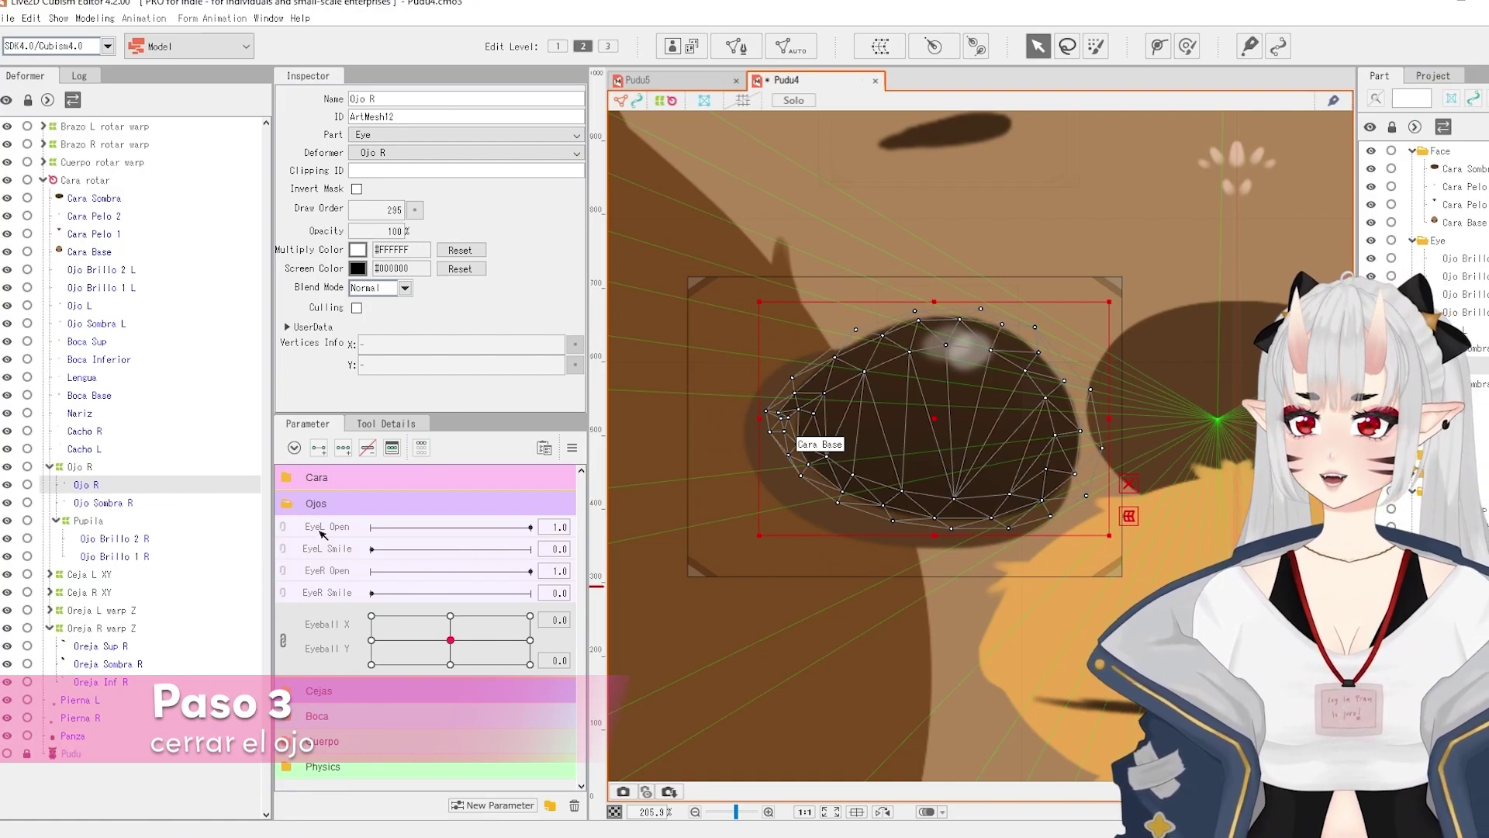
pyautogui.click(332, 574)
pyautogui.click(358, 448)
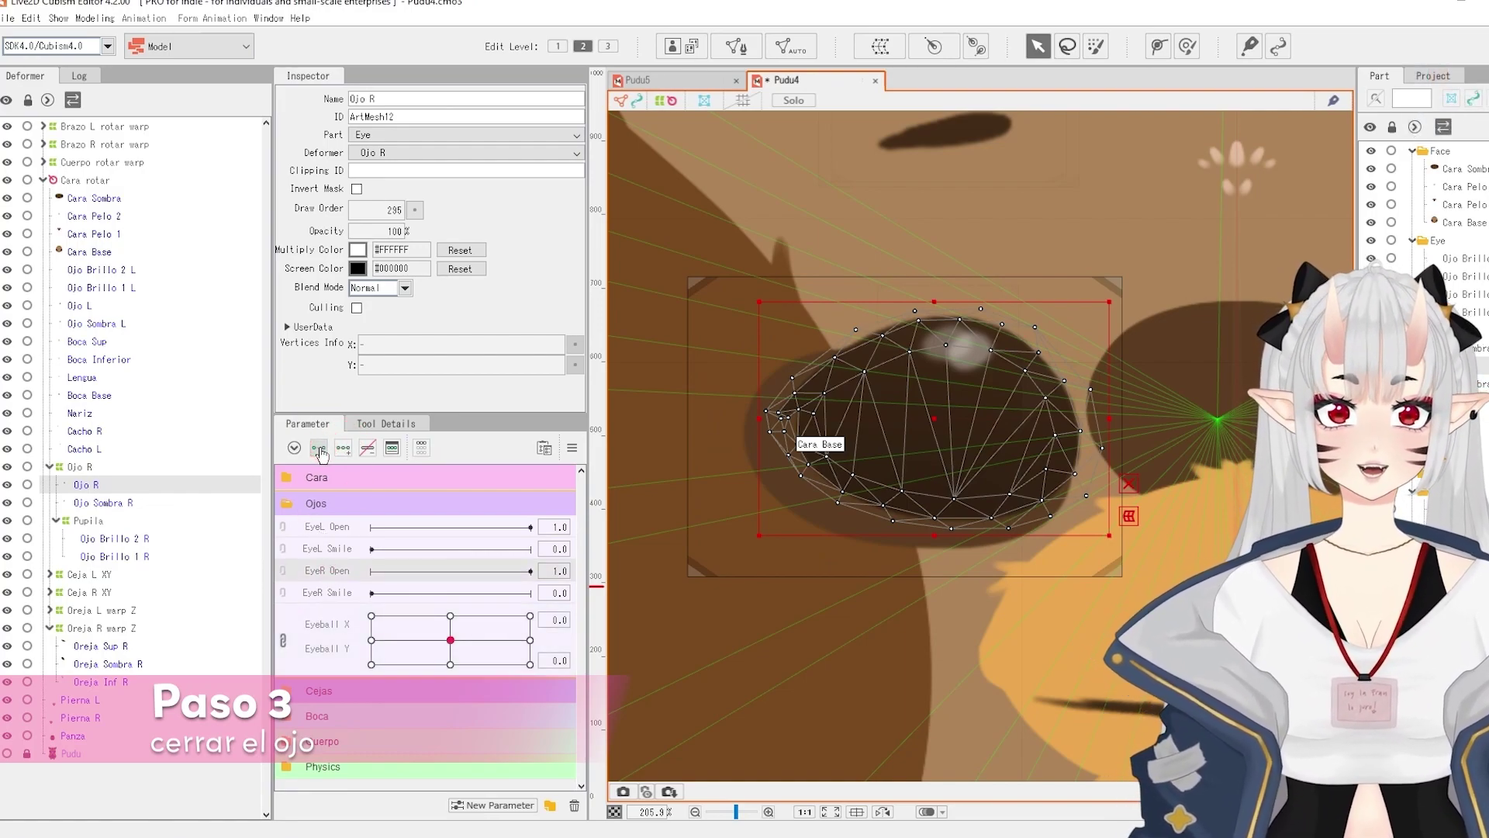
# Flatten the Ojo R mesh vertically from above and below at EyeR Open 0.0.
pyautogui.click(530, 570)
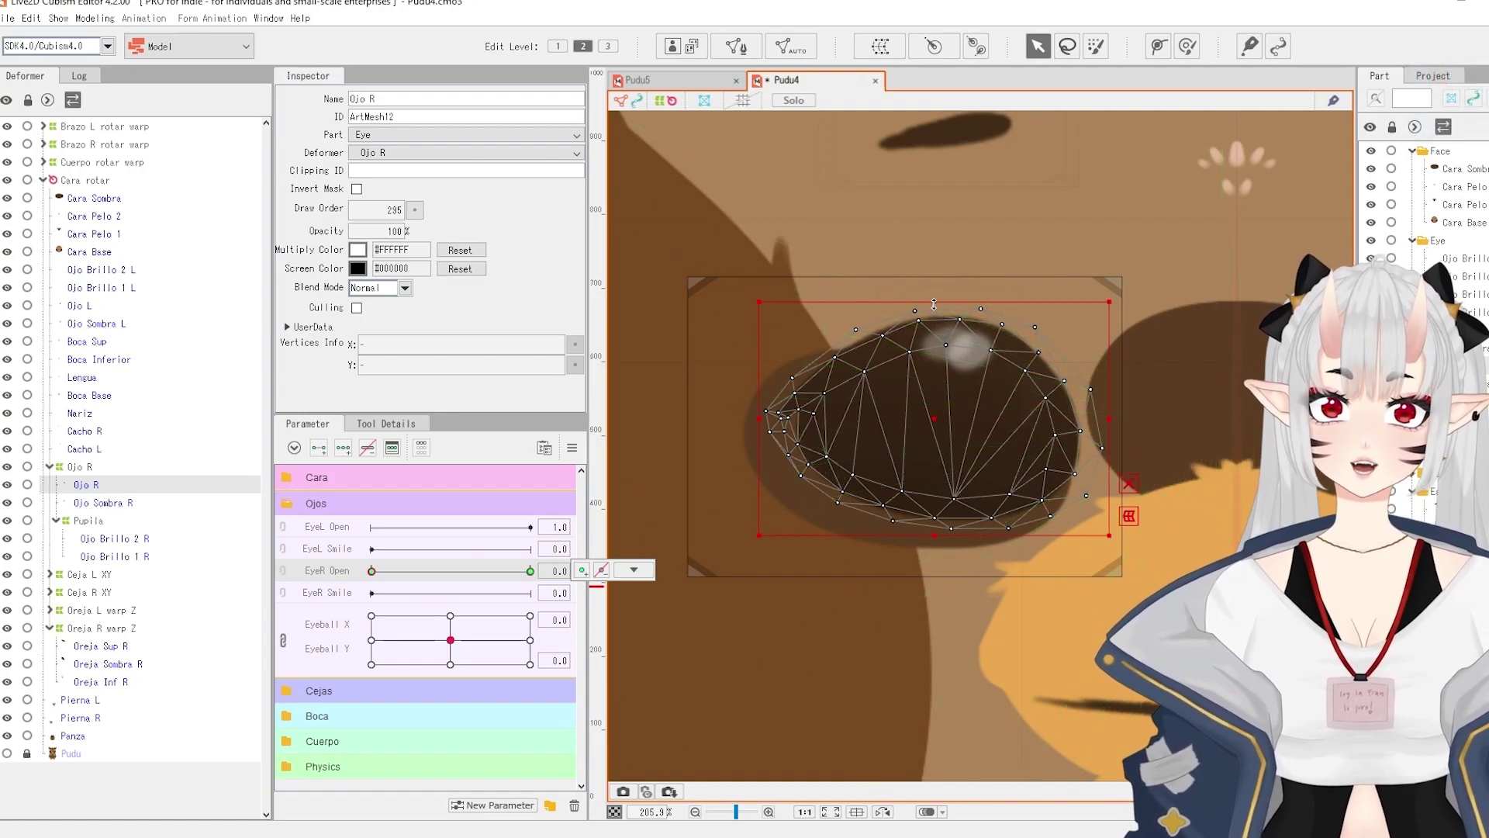
pyautogui.moveTo(933, 304); pyautogui.dragTo(935, 379)
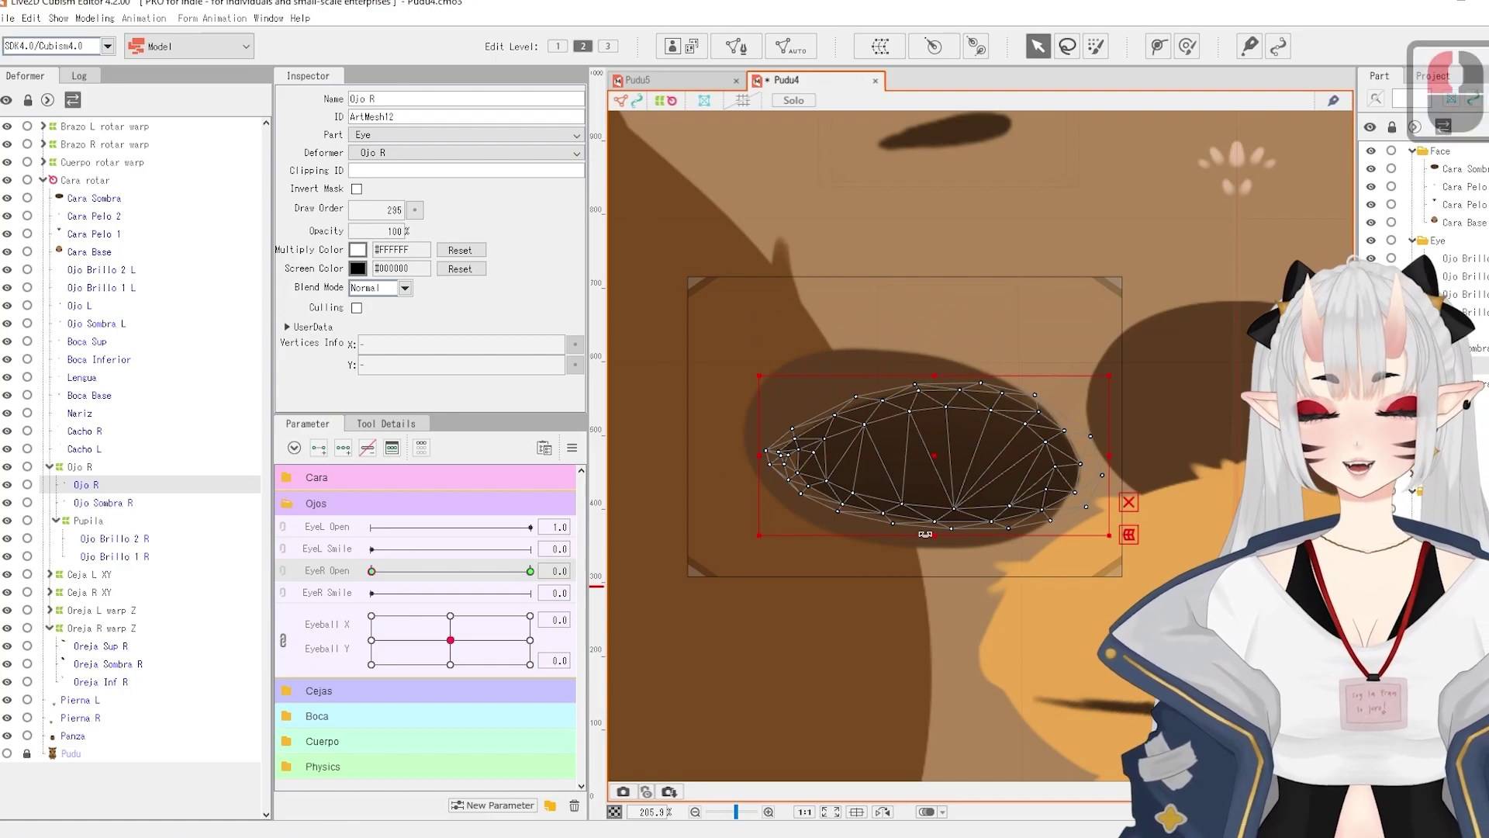
pyautogui.moveTo(930, 537); pyautogui.dragTo(933, 498)
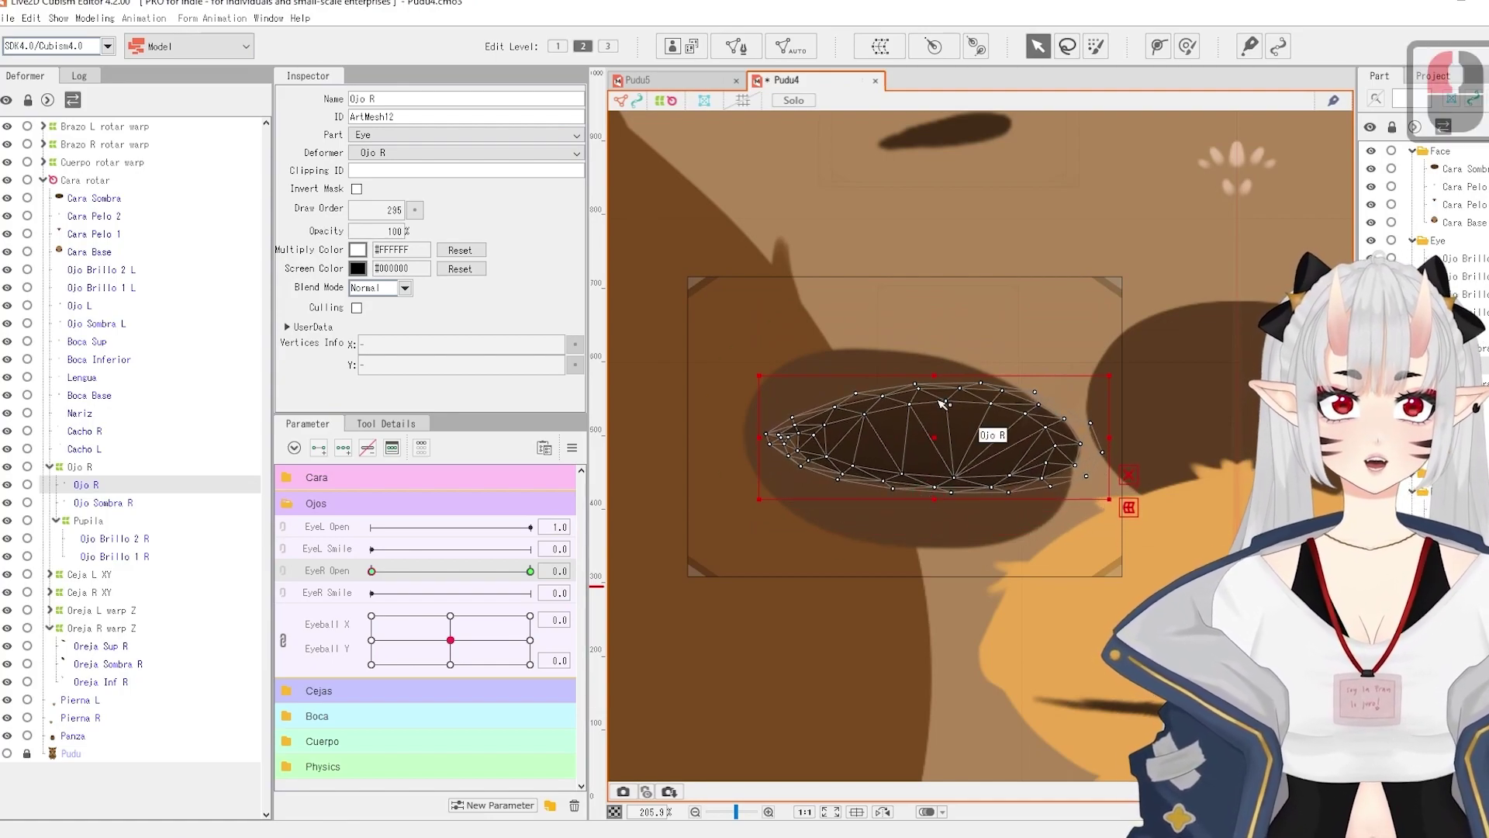
pyautogui.moveTo(934, 377); pyautogui.dragTo(934, 390)
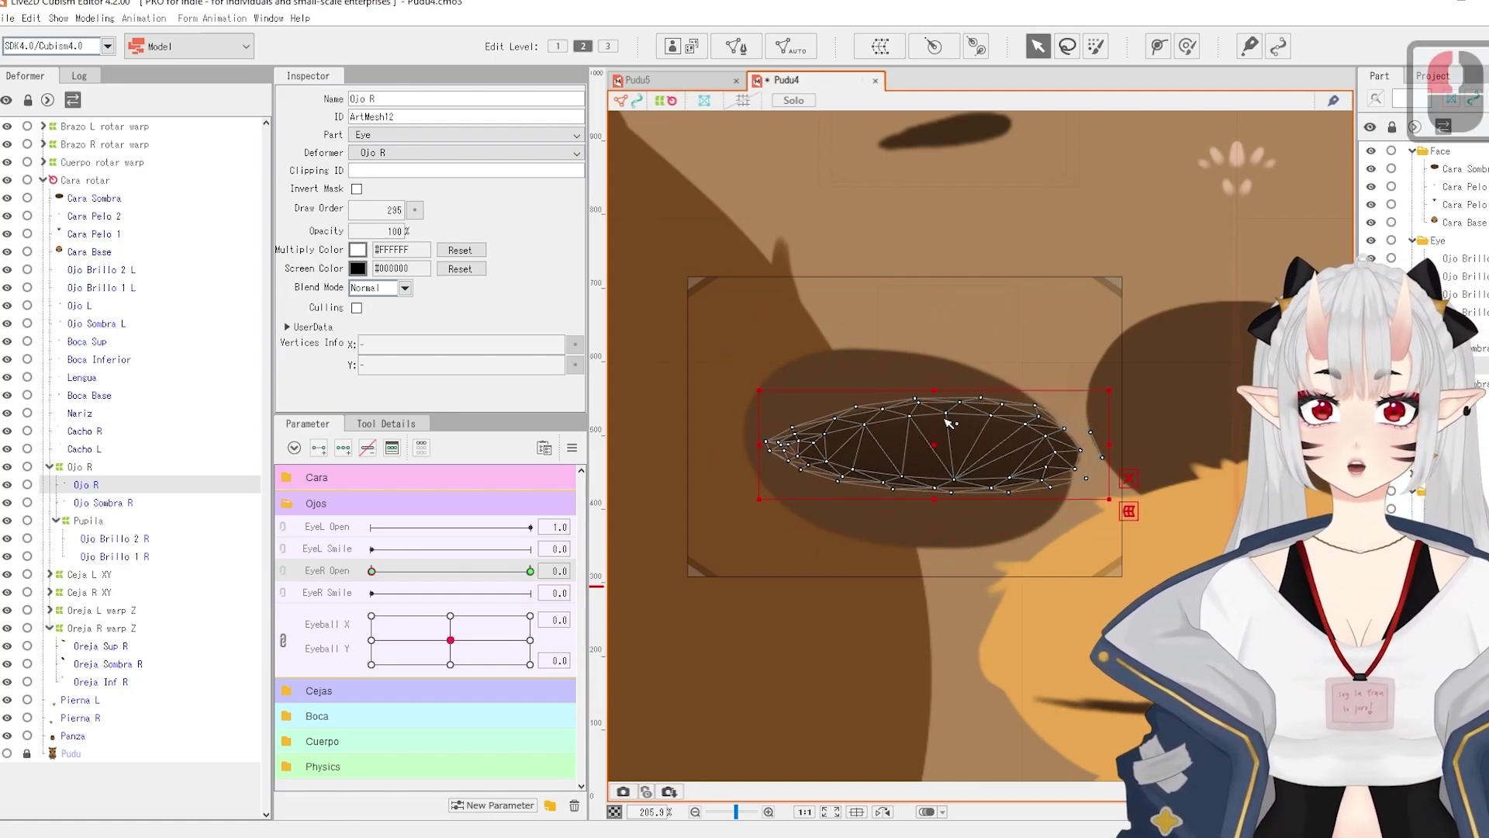
# Isolate Ojo R and refine its flattened closed-eye outline with a resized deform brush.
pyautogui.press('k')
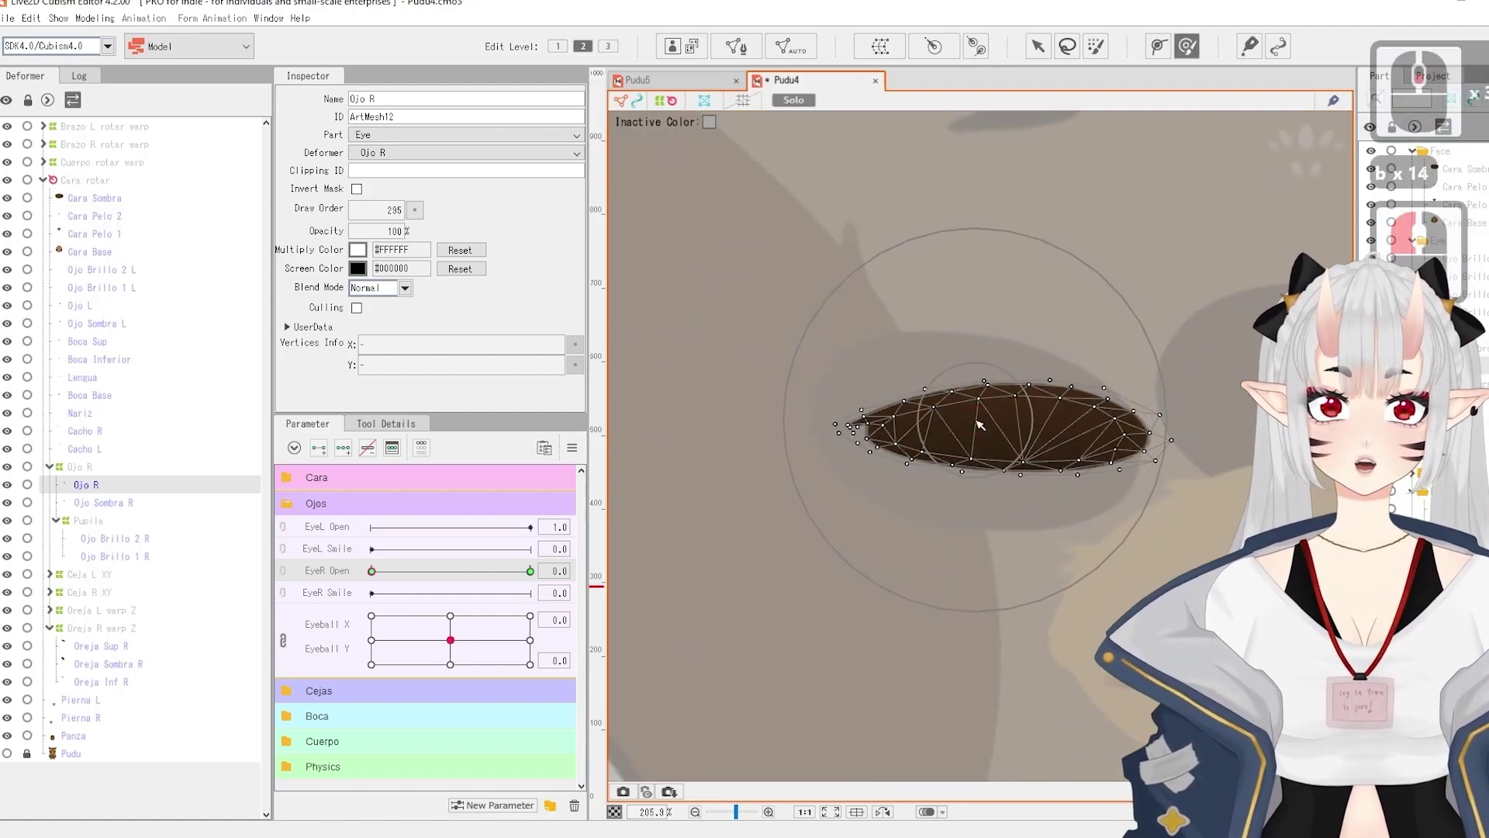
pyautogui.scroll(-4, 977, 415)
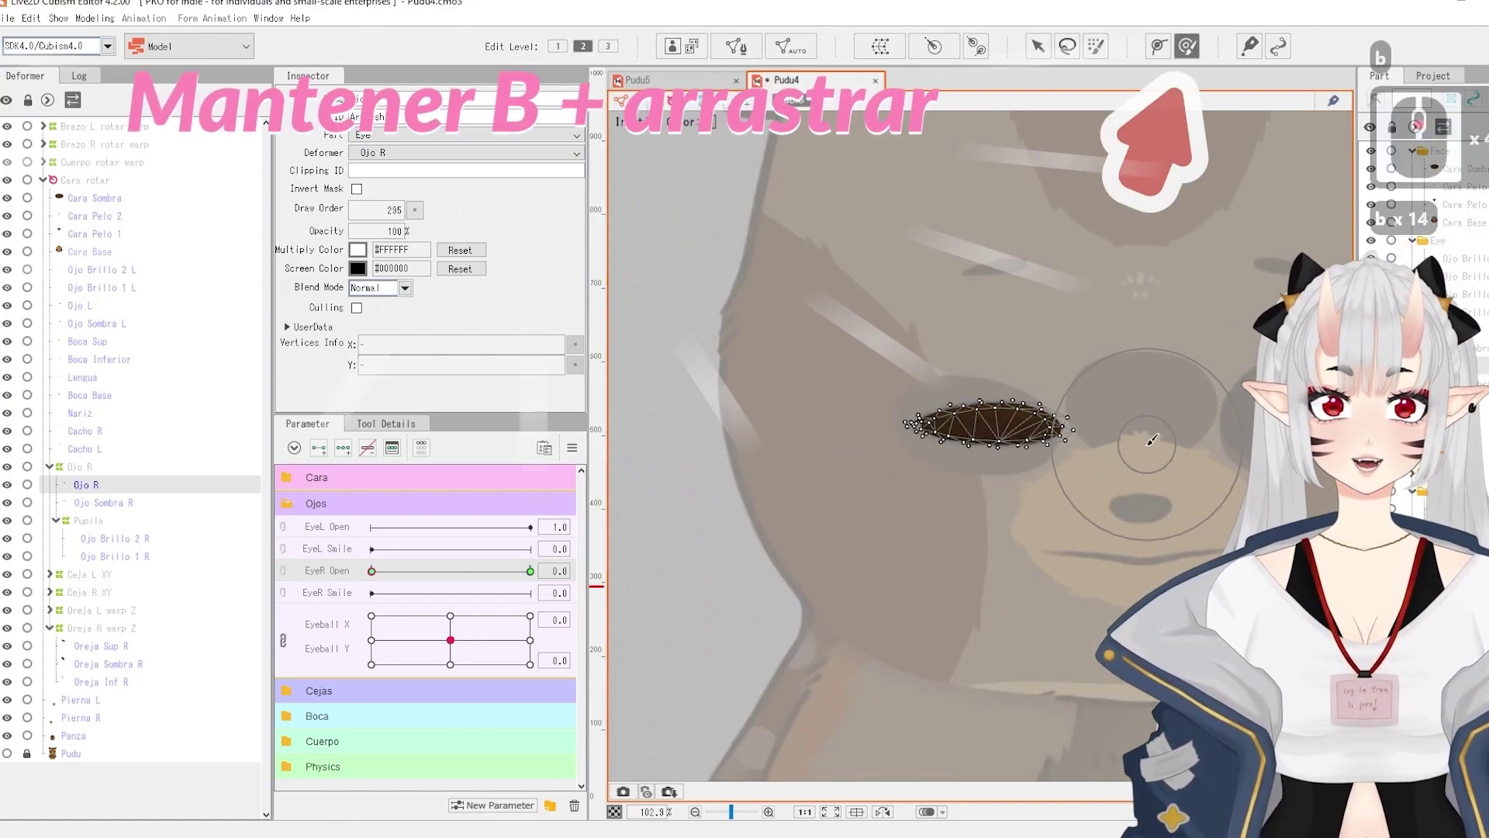
pyautogui.moveTo(1151, 441); pyautogui.dragTo(962, 436)
pyautogui.moveTo(1170, 435); pyautogui.dragTo(1008, 434)
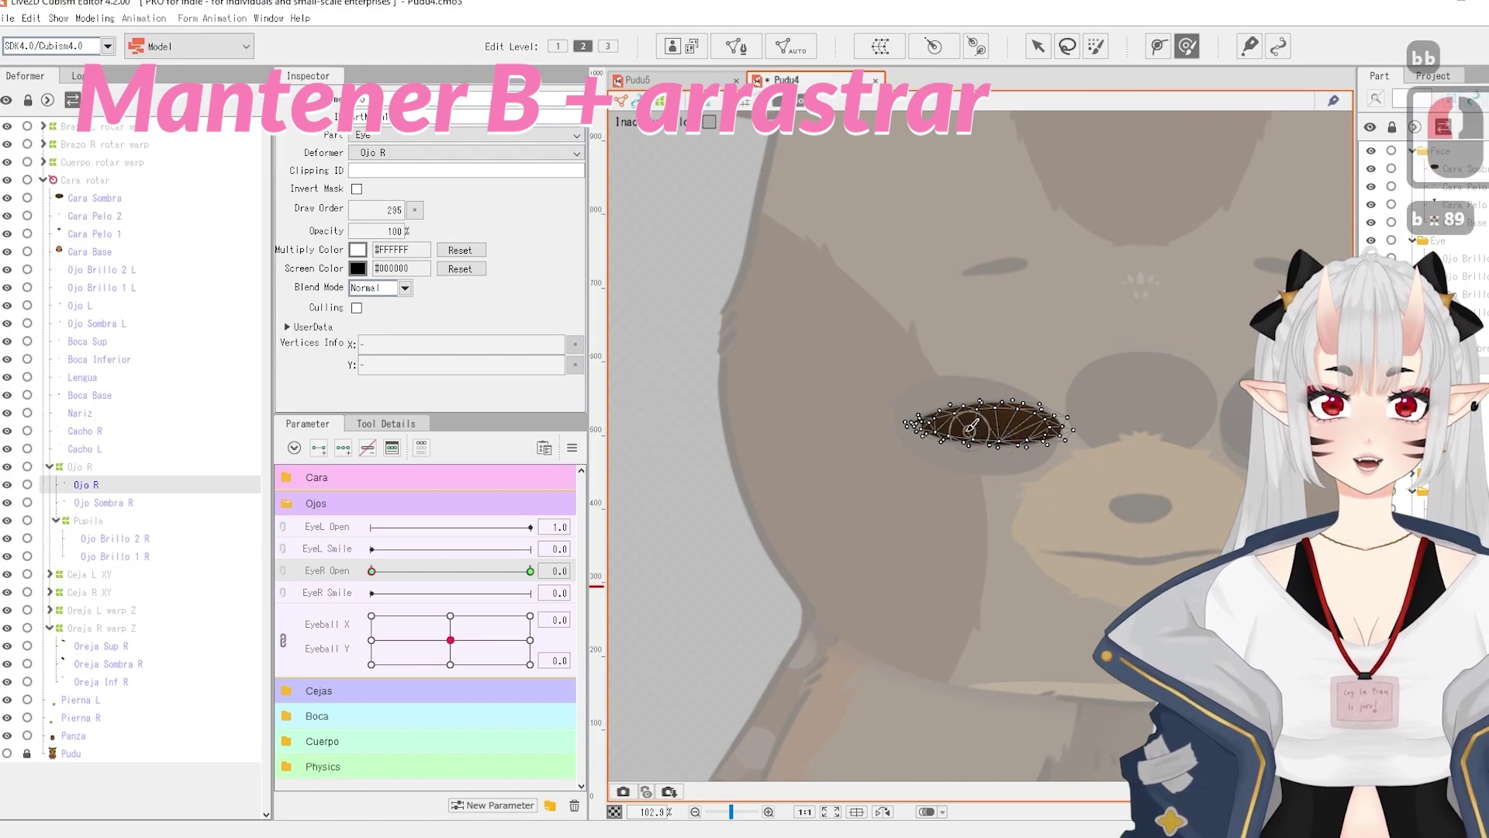
pyautogui.scroll(6, 969, 430)
pyautogui.moveTo(861, 474)
pyautogui.mouseDown()
pyautogui.moveTo(803, 430)
pyautogui.moveTo(824, 489)
pyautogui.moveTo(895, 498)
pyautogui.moveTo(997, 477)
pyautogui.moveTo(969, 500)
pyautogui.moveTo(1071, 487)
pyautogui.mouseUp()
pyautogui.scroll(-6, 1071, 487)
pyautogui.scroll(3, 777, 477)
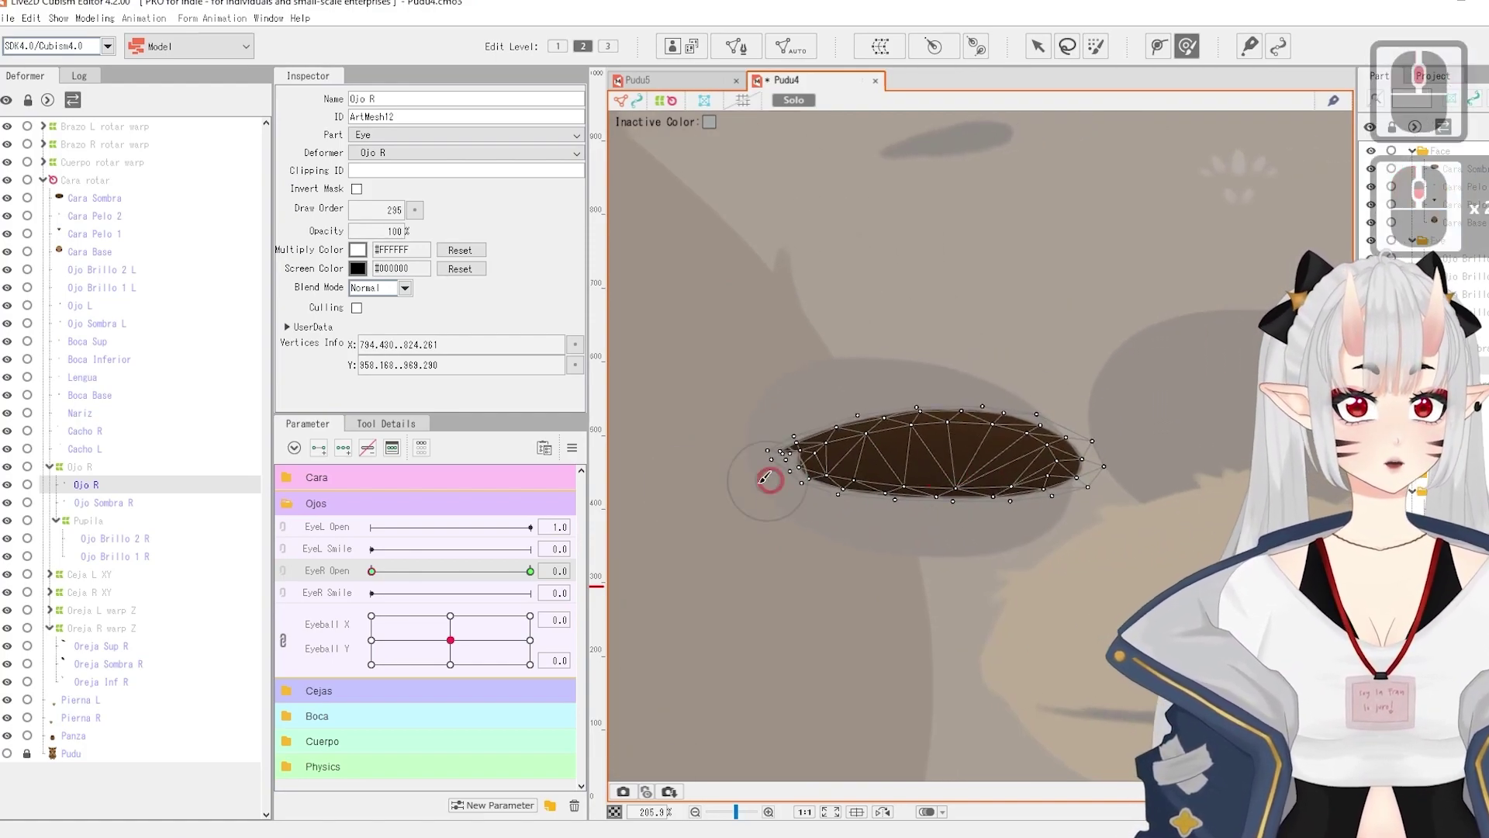
pyautogui.moveTo(372, 571)
pyautogui.mouseDown()
pyautogui.moveTo(554, 568)
pyautogui.moveTo(372, 571)
pyautogui.mouseUp()
# Add two keys to EyeR Open for the Ojo Sombra R mesh and set the parameter to 0.0.
pyautogui.click(103, 503)
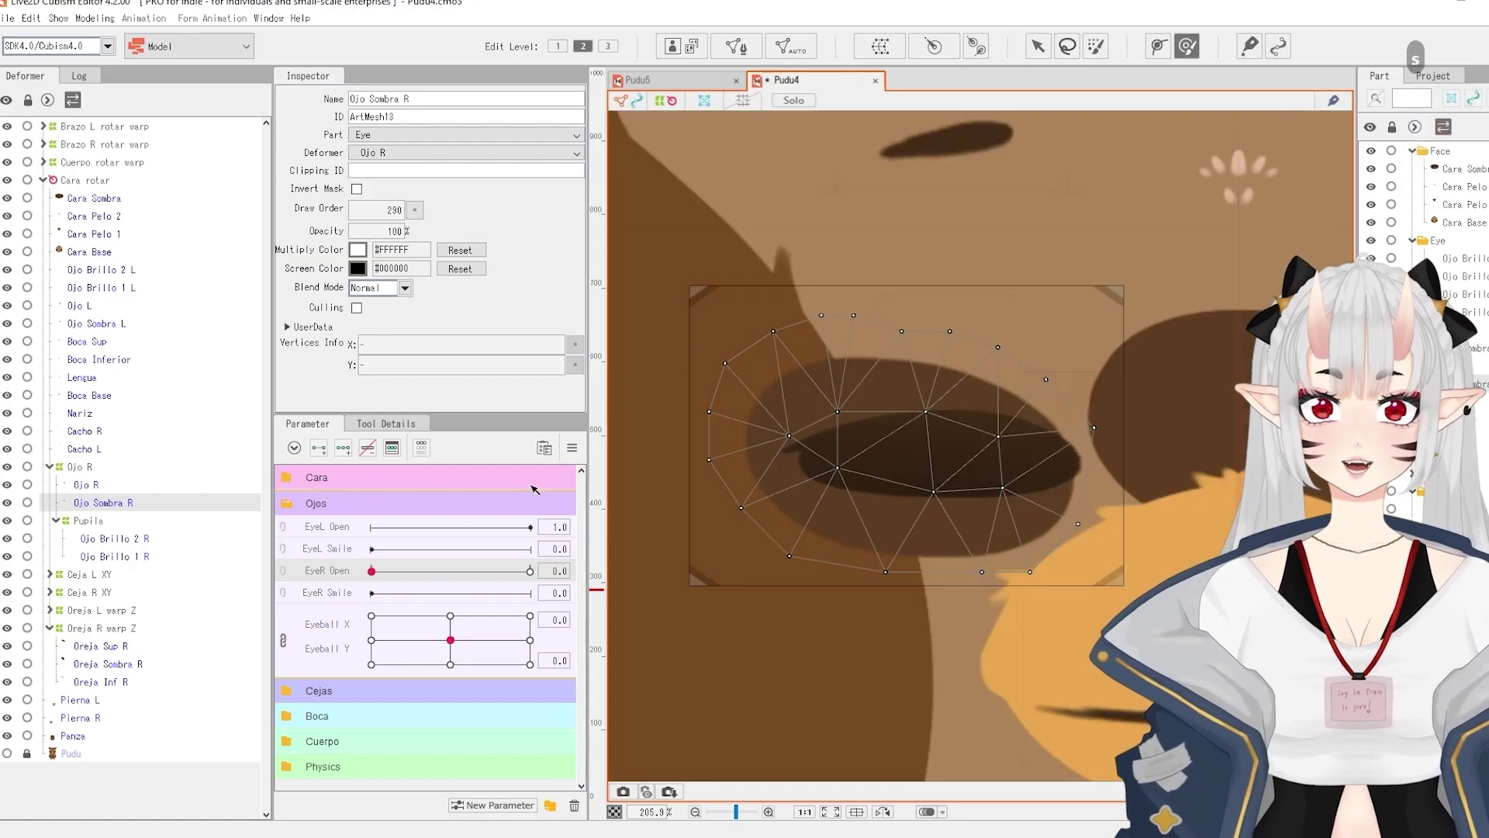
pyautogui.click(324, 449)
pyautogui.moveTo(373, 572)
pyautogui.mouseDown()
pyautogui.moveTo(563, 570)
pyautogui.moveTo(372, 572)
pyautogui.mouseUp()
pyautogui.click(92, 483)
pyautogui.click(84, 500)
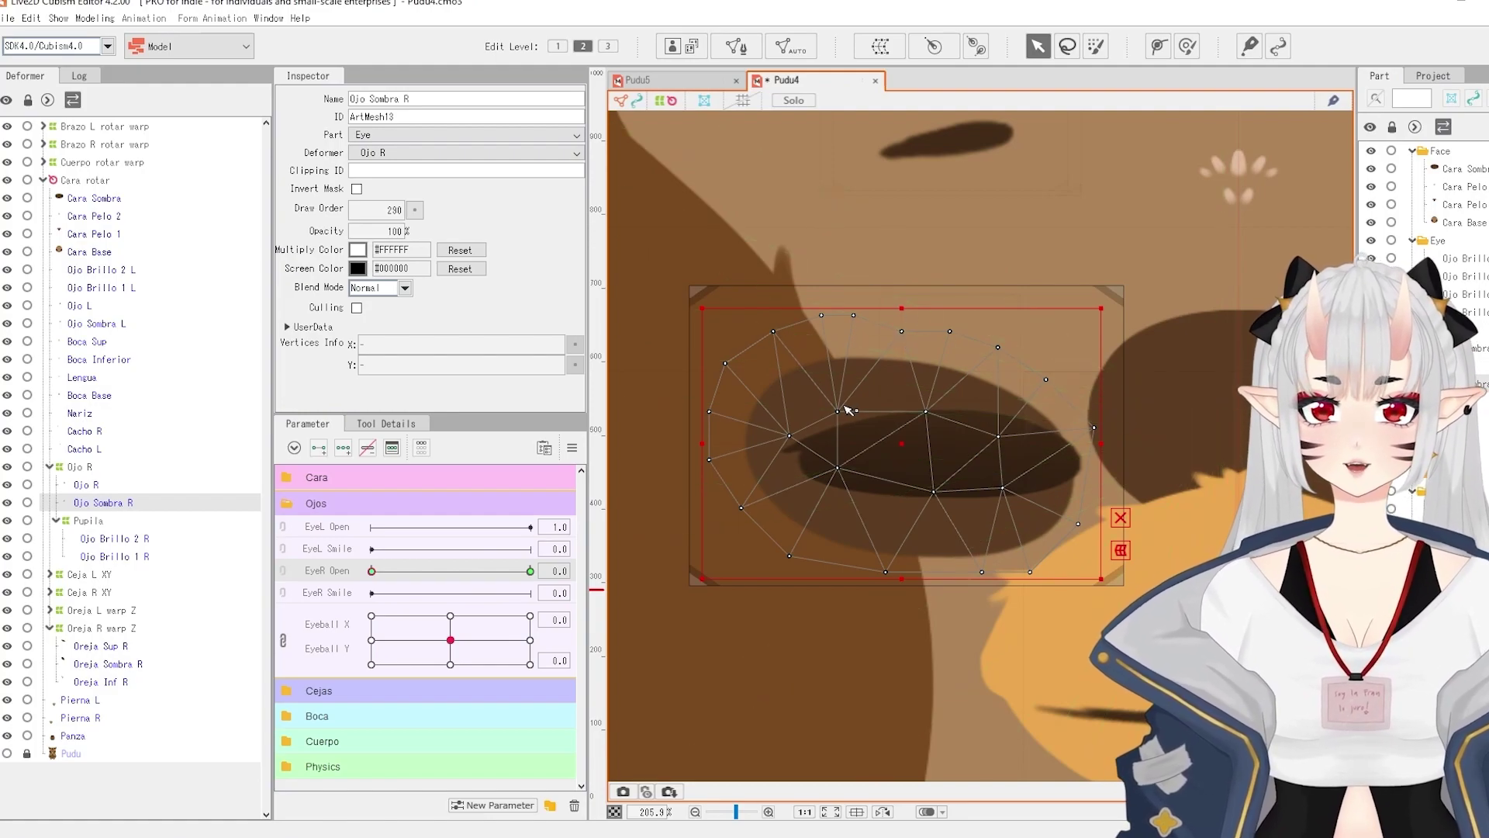
# Pull the upper edge of Ojo Sombra R down to the flattened eye with the deform brush.
pyautogui.click(1187, 49)
pyautogui.moveTo(1000, 334)
pyautogui.mouseDown()
pyautogui.moveTo(990, 394)
pyautogui.moveTo(1004, 348)
pyautogui.moveTo(1009, 404)
pyautogui.moveTo(939, 349)
pyautogui.moveTo(933, 407)
pyautogui.moveTo(882, 351)
pyautogui.moveTo(857, 418)
pyautogui.moveTo(828, 359)
pyautogui.moveTo(813, 422)
pyautogui.moveTo(809, 369)
pyautogui.moveTo(763, 420)
pyautogui.moveTo(732, 382)
pyautogui.moveTo(759, 417)
pyautogui.moveTo(741, 402)
pyautogui.moveTo(781, 419)
pyautogui.moveTo(767, 395)
pyautogui.moveTo(778, 405)
pyautogui.moveTo(730, 457)
pyautogui.moveTo(719, 428)
pyautogui.mouseUp()
pyautogui.press('v')
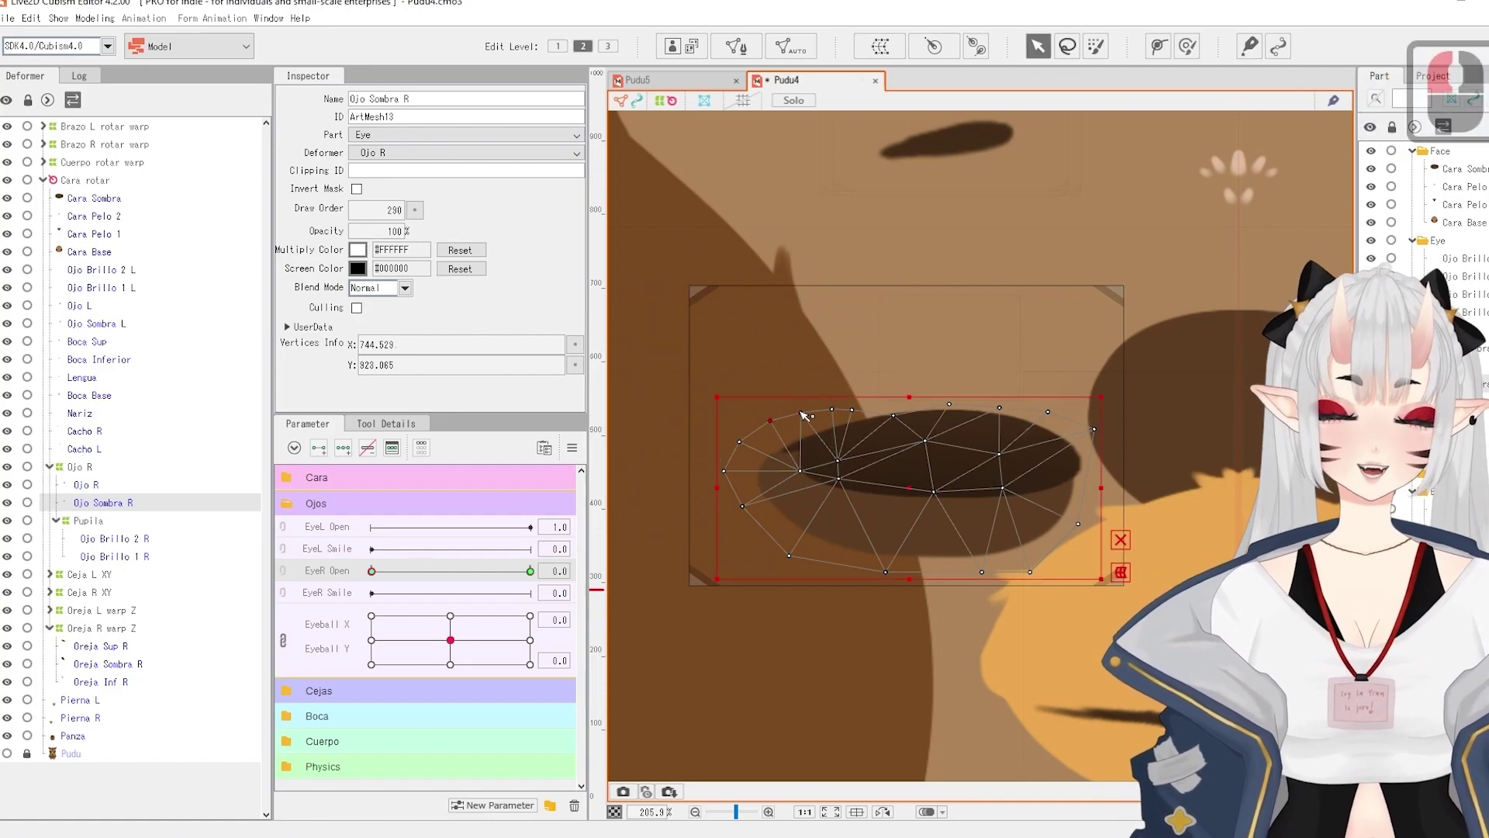
# Push the lower edge and outer corner of Ojo Sombra R in around the flattened eye with the deform brush.
pyautogui.press('b')
pyautogui.moveTo(1000, 573); pyautogui.dragTo(1015, 544)
pyautogui.moveTo(834, 564)
pyautogui.mouseDown()
pyautogui.moveTo(824, 545)
pyautogui.moveTo(790, 562)
pyautogui.mouseUp()
pyautogui.press('v')
pyautogui.scroll(4, 749, 515)
pyautogui.click(654, 334)
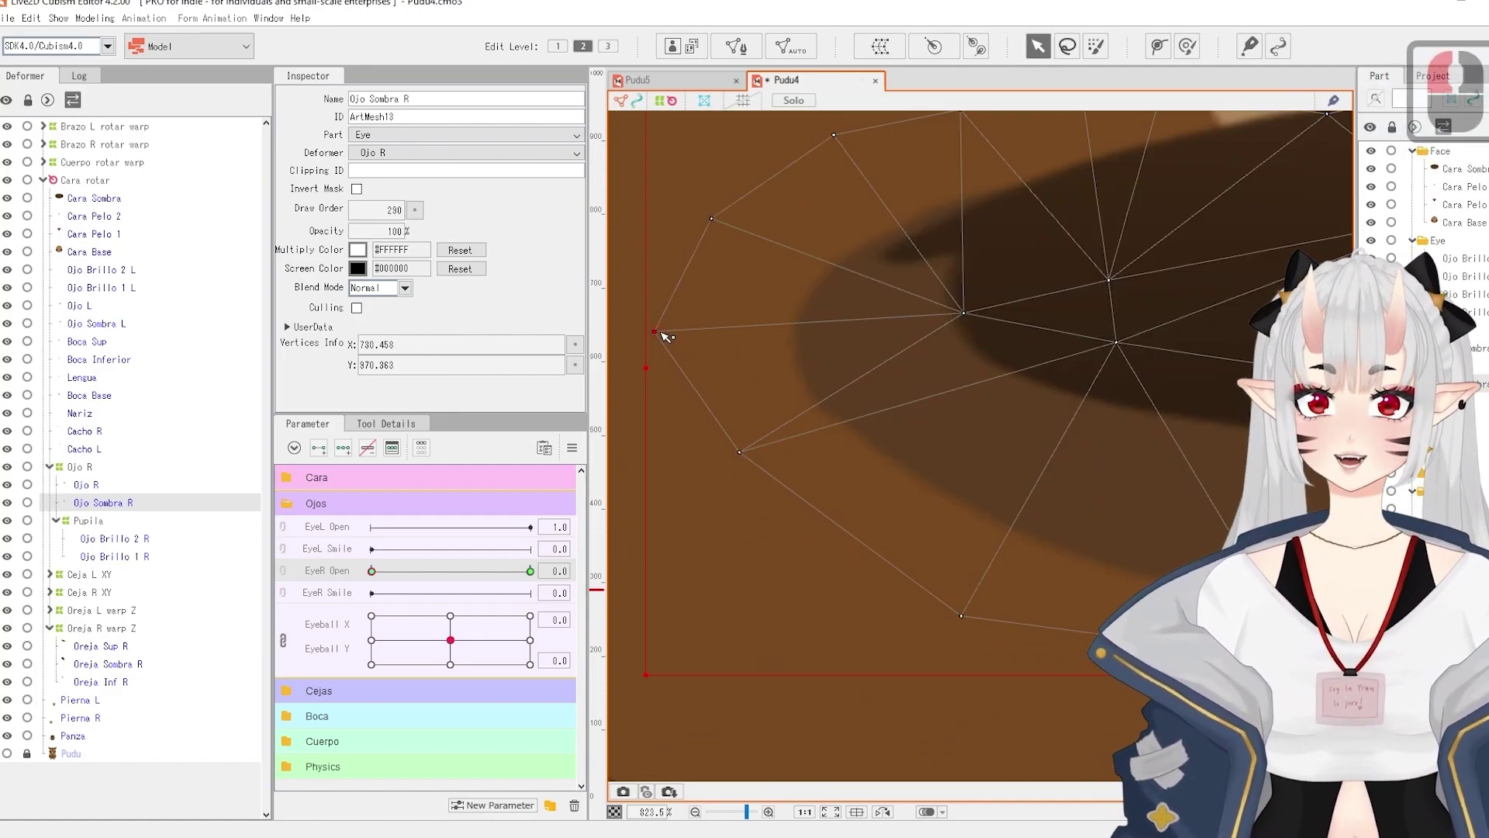
pyautogui.scroll(-6, 891, 406)
pyautogui.press('b')
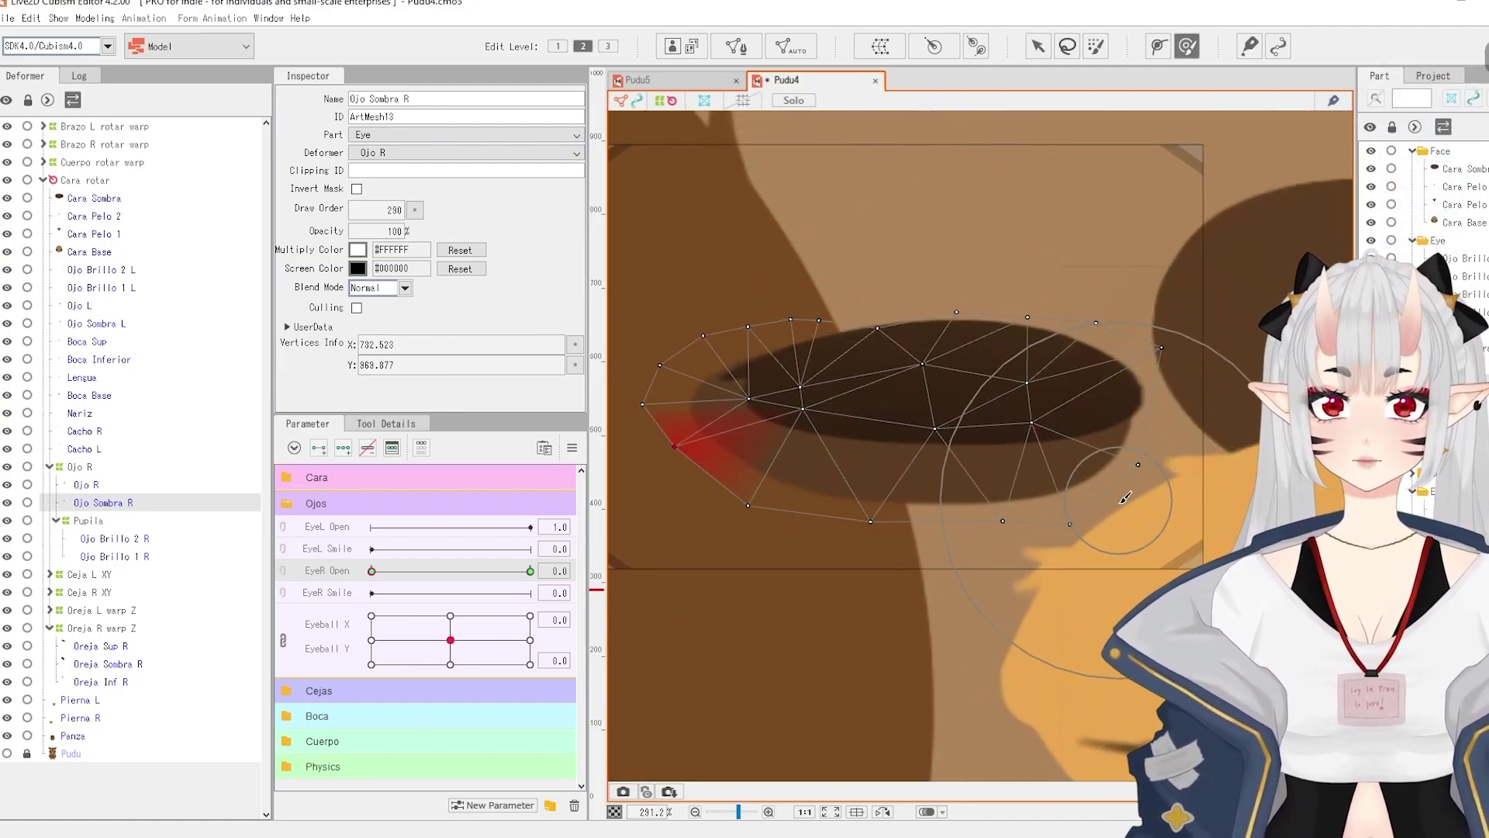
pyautogui.moveTo(1107, 487)
pyautogui.mouseDown()
pyautogui.moveTo(865, 518)
pyautogui.moveTo(1063, 459)
pyautogui.mouseUp()
pyautogui.press('v')
# Deselect the mesh and sweep EyeR Open through its range to check how the right eye closes and opens.
pyautogui.click(781, 549)
pyautogui.moveTo(988, 521); pyautogui.dragTo(871, 548)
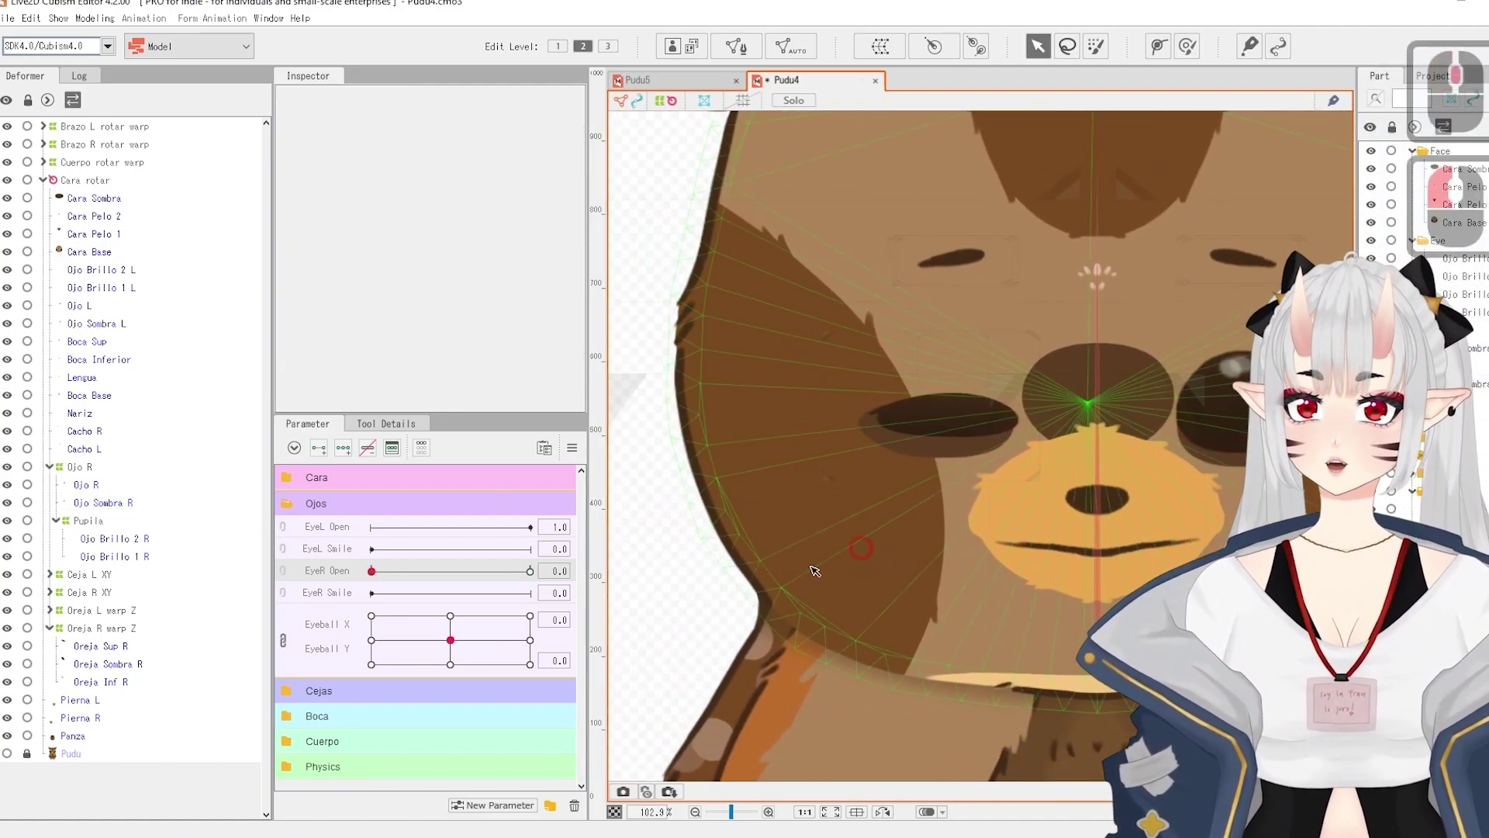
pyautogui.moveTo(393, 572); pyautogui.dragTo(537, 570)
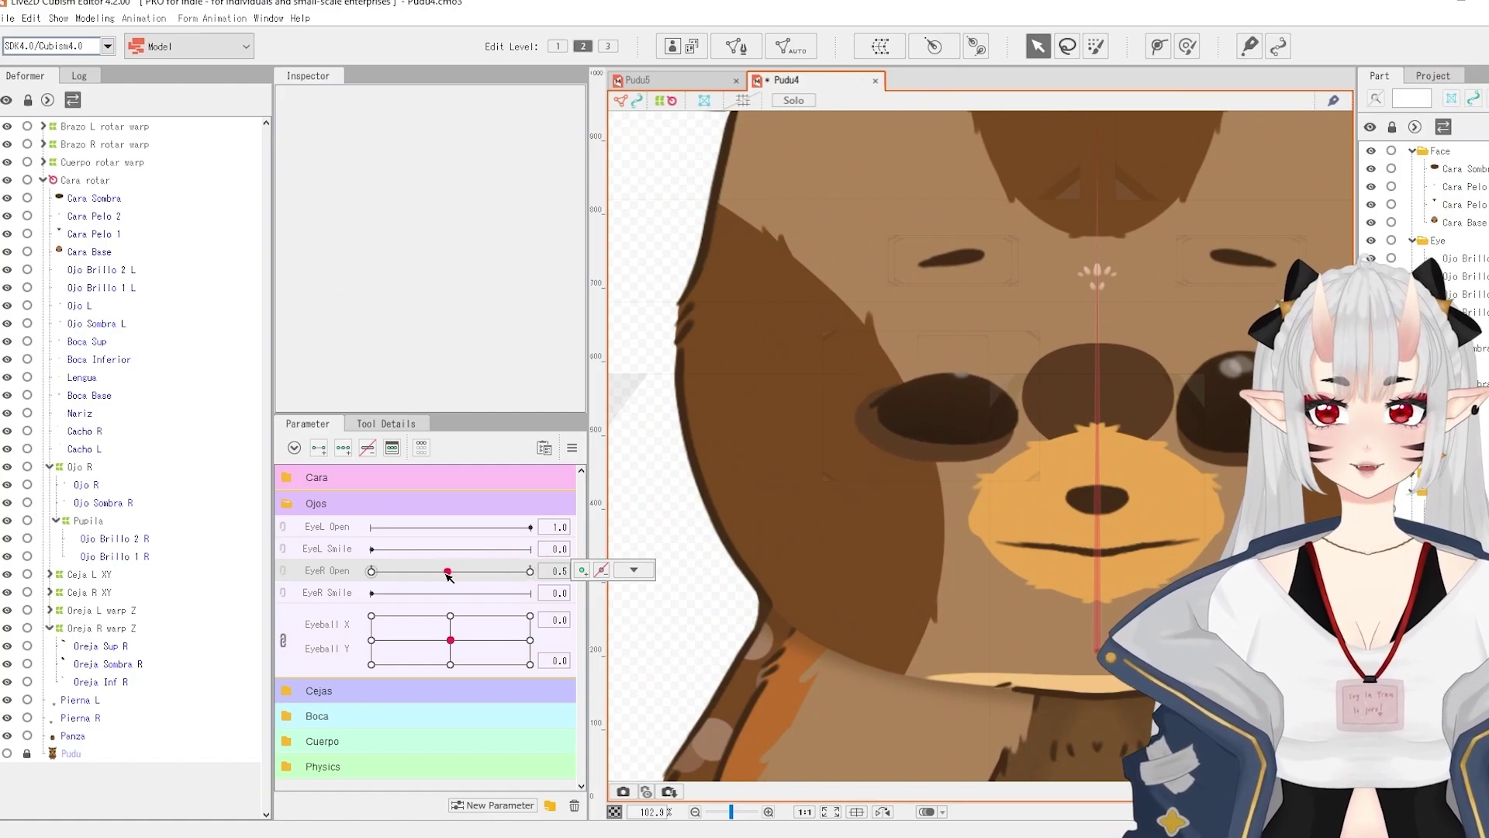
pyautogui.moveTo(372, 570)
pyautogui.mouseDown()
pyautogui.moveTo(522, 570)
pyautogui.moveTo(371, 570)
pyautogui.mouseUp()
# Create a warp deformer named Pupila ADJ as parent of Ojo Brillo 2 R and Ojo Brillo 1 R.
pyautogui.scroll(6, 955, 362)
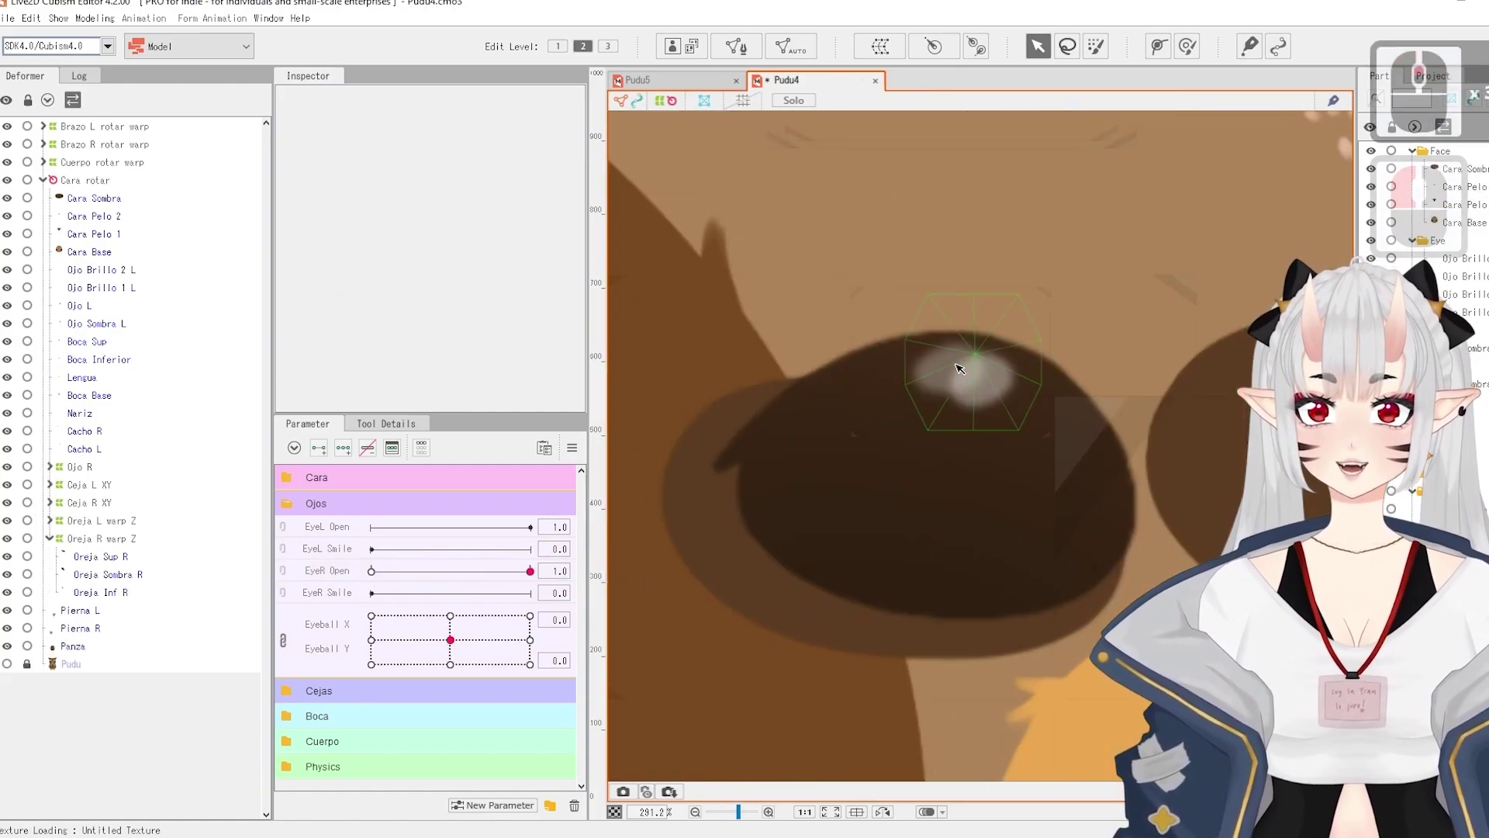
pyautogui.click(53, 468)
pyautogui.click(91, 494)
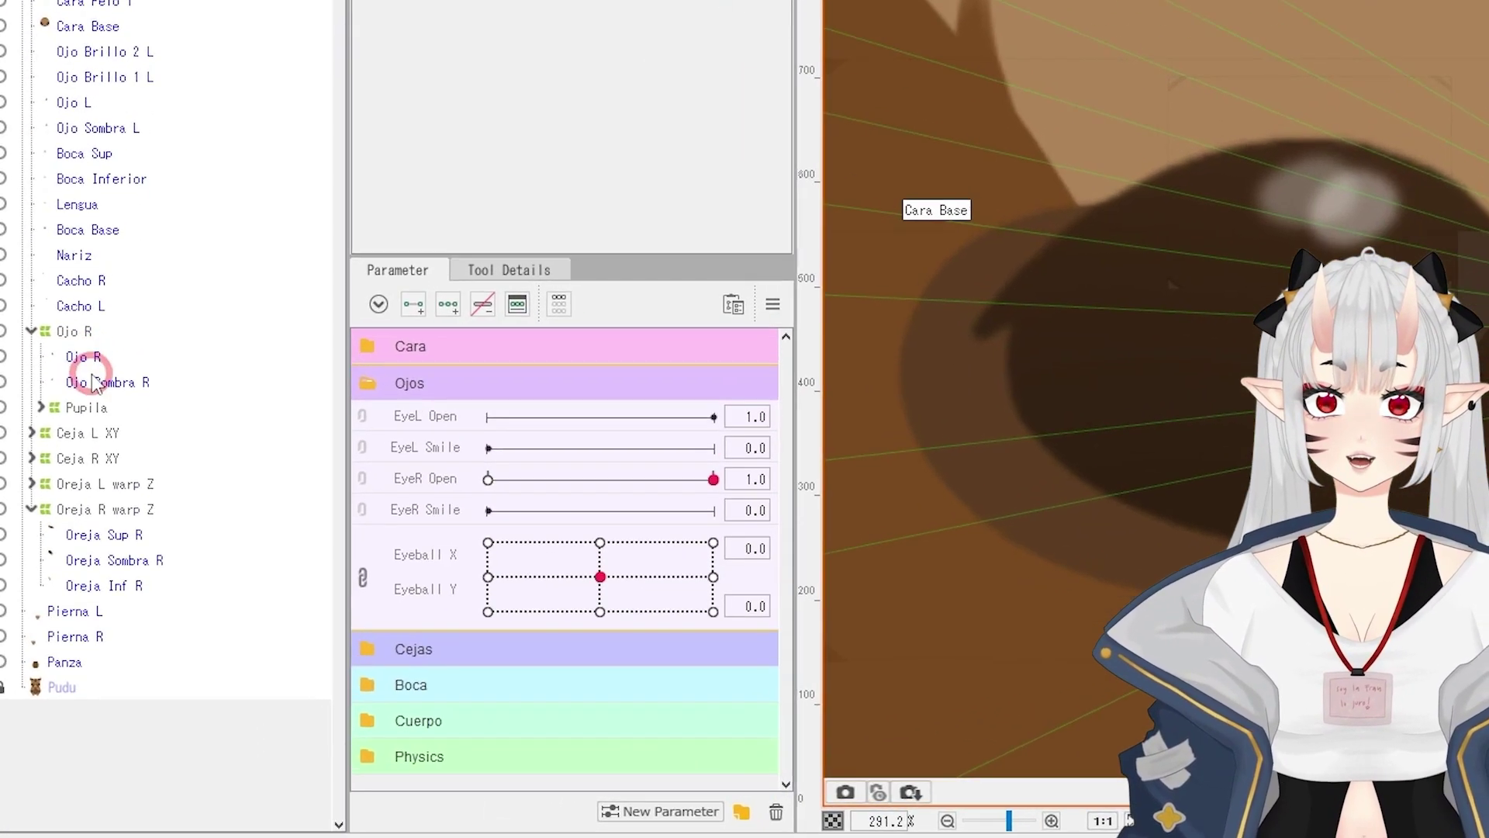
pyautogui.click(40, 407)
pyautogui.click(98, 436)
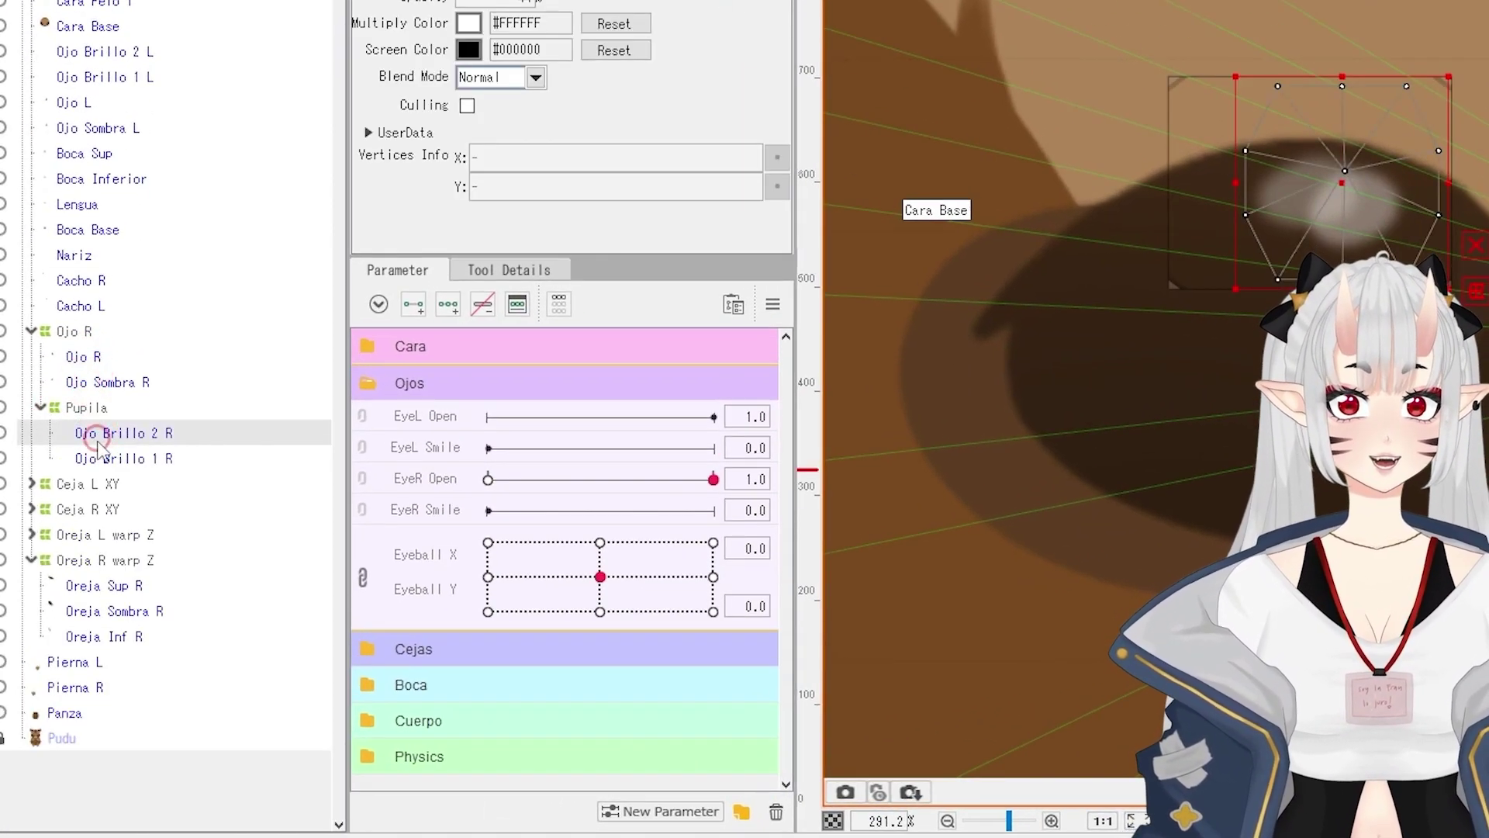
pyautogui.keyDown('ctrl'); pyautogui.click(106, 461); pyautogui.keyUp('ctrl')
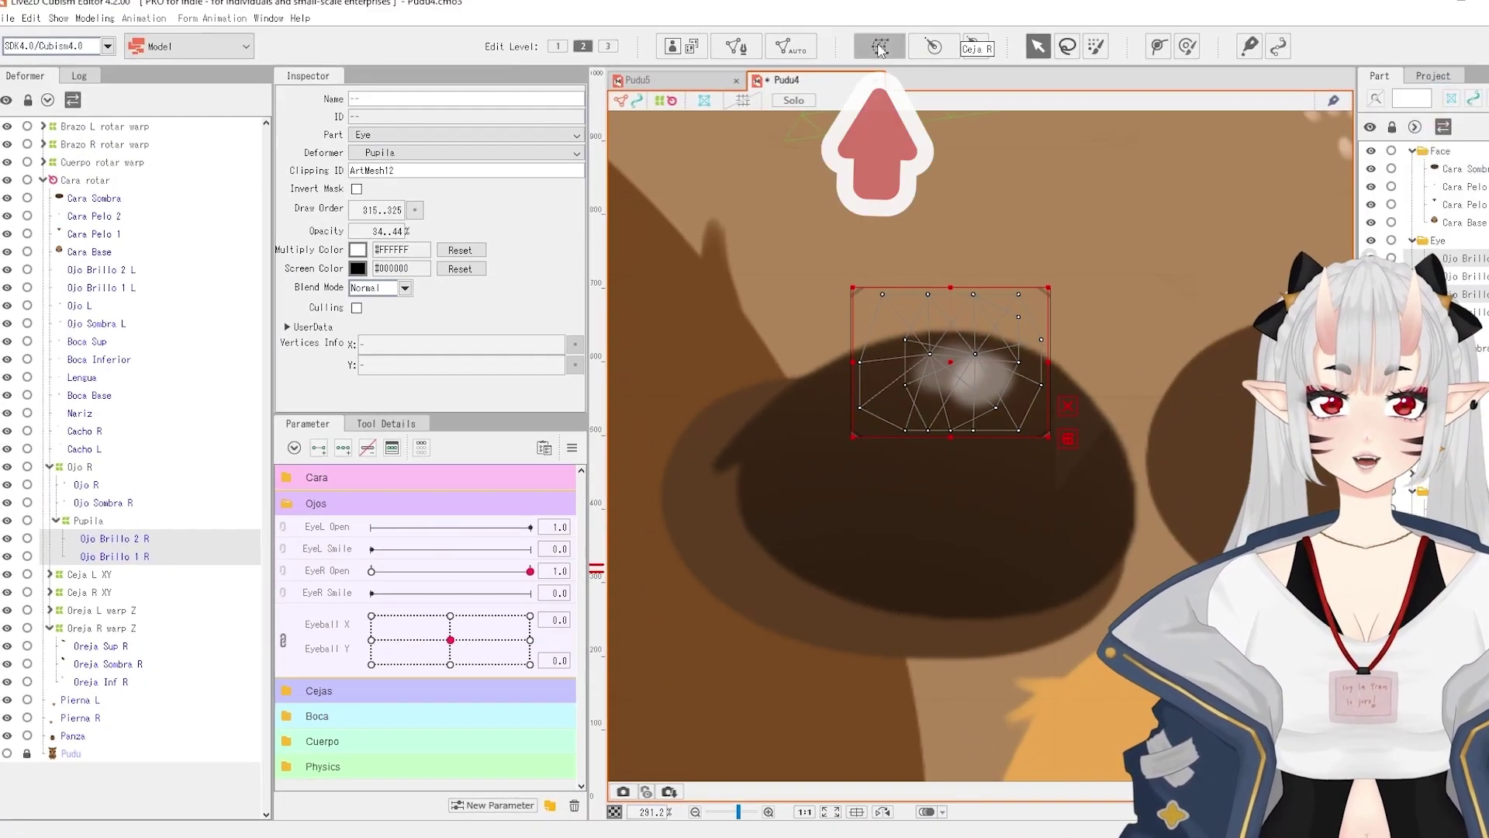
pyautogui.click(880, 47)
pyautogui.click(931, 493)
pyautogui.hotkey('ctrl', 'a')
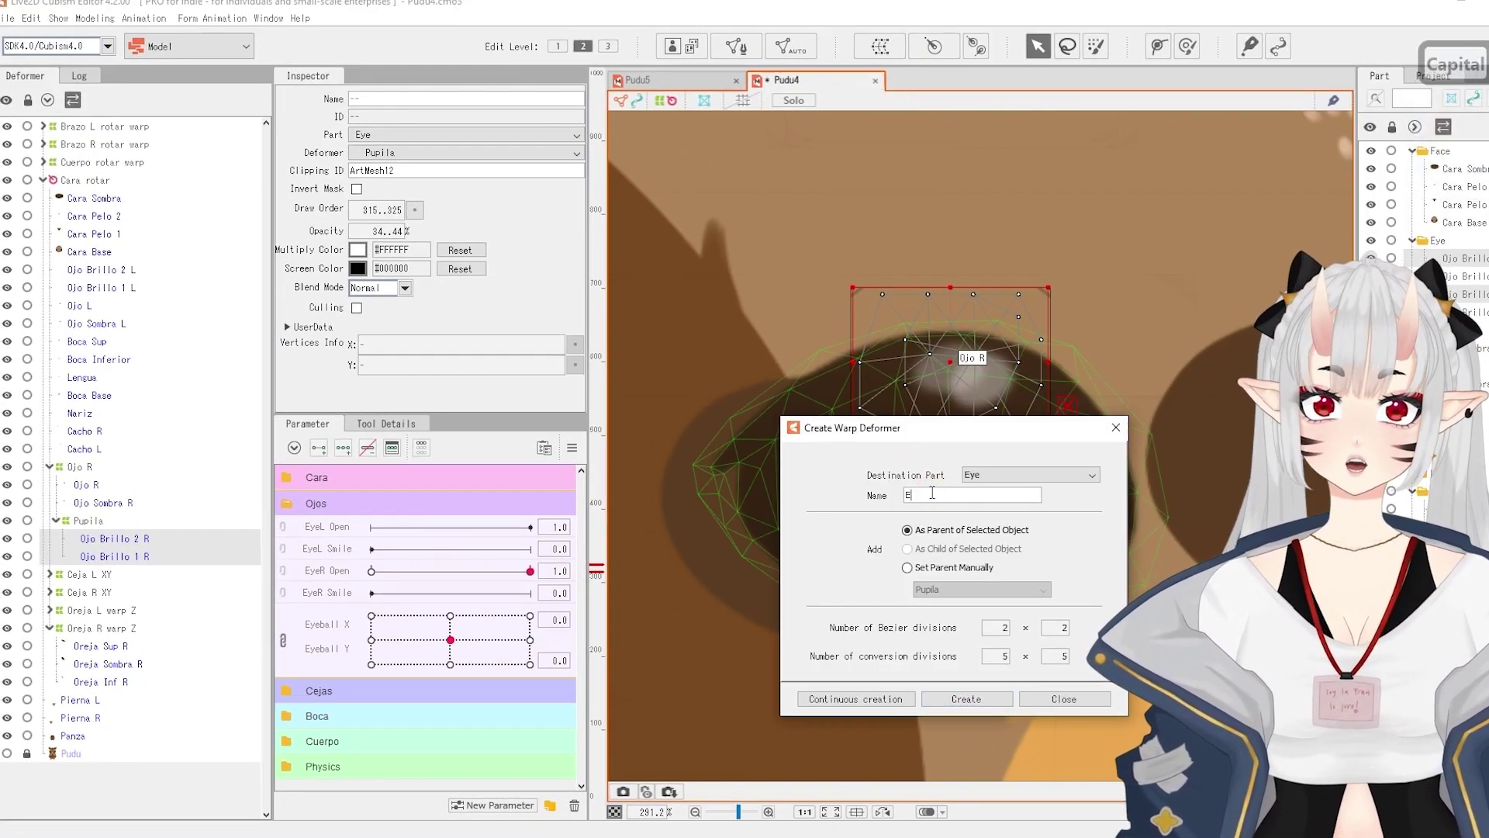
pyautogui.write('Ey')
pyautogui.write('Pupila ADJ')
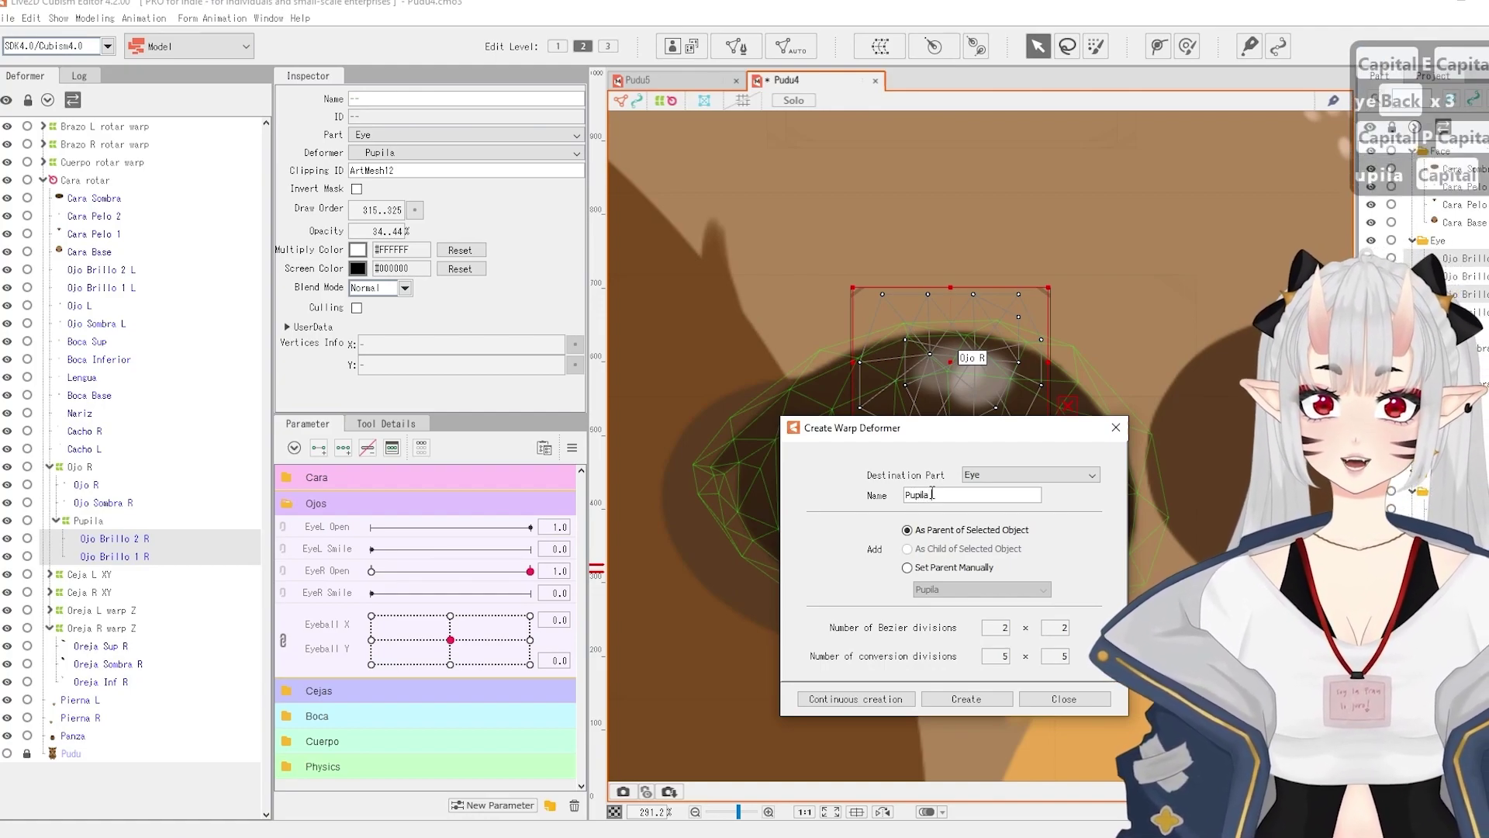
pyautogui.click(959, 700)
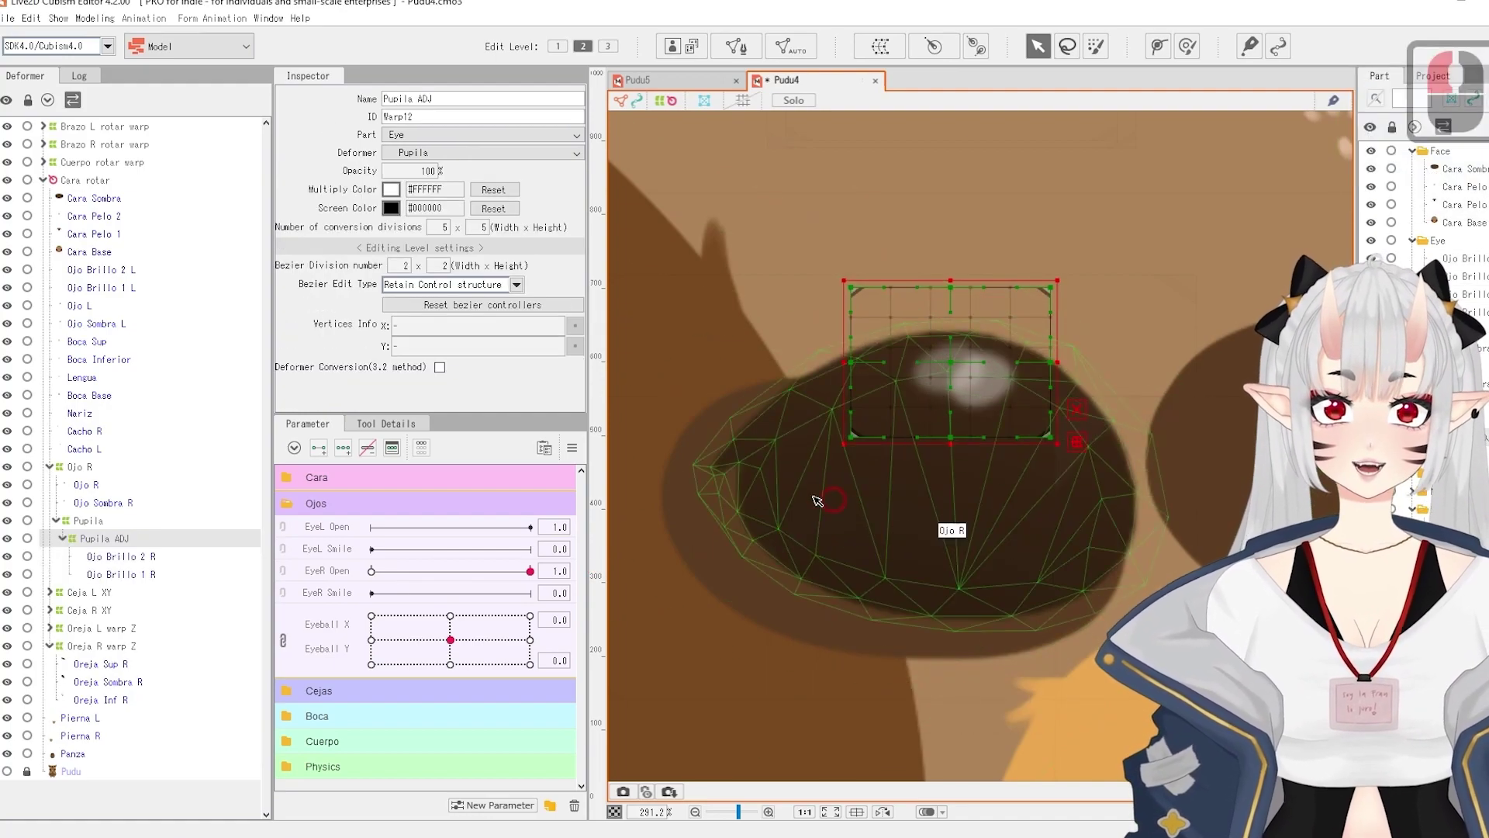
# Add two keys to EyeR Open for Pupila ADJ and move the deformer down into the closed eye at 0.0.
pyautogui.click(324, 571)
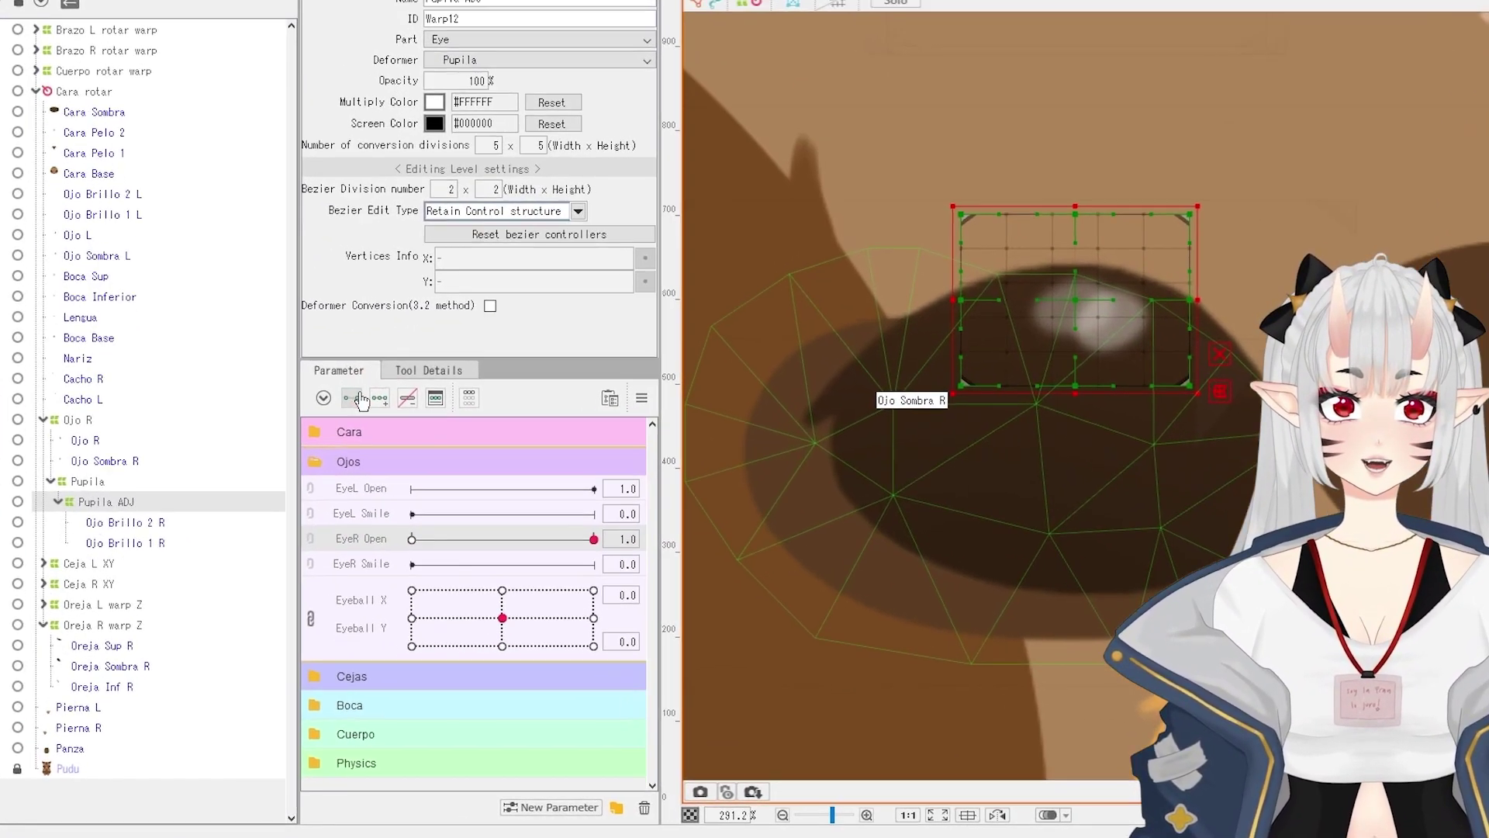
pyautogui.click(319, 447)
pyautogui.moveTo(530, 570); pyautogui.dragTo(296, 586)
pyautogui.moveTo(1312, 181); pyautogui.dragTo(1307, 332)
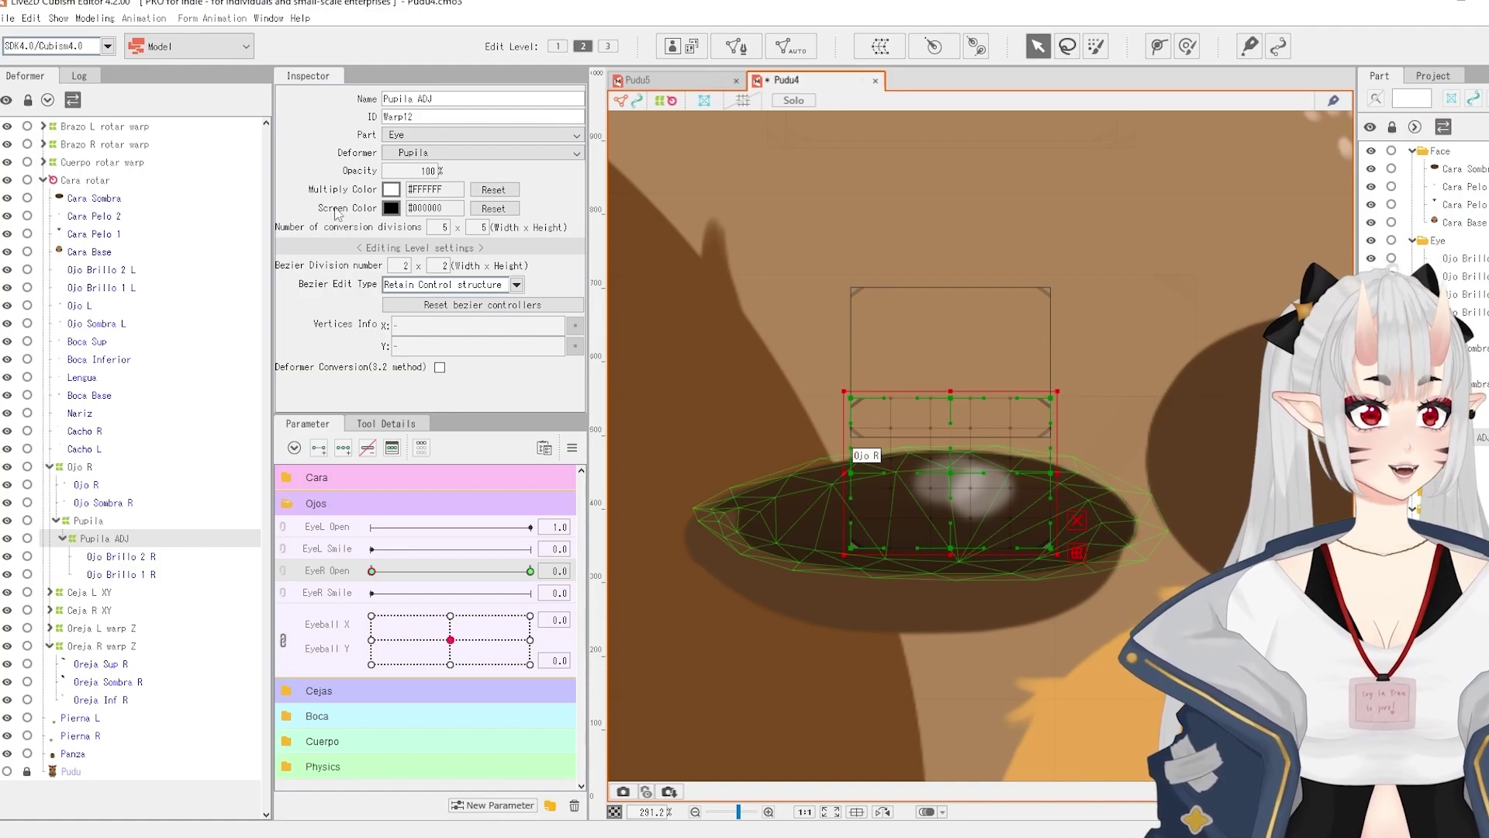
# Set the opacity of Pupila ADJ to 0% at EyeR Open 0.0 and return the parameter to 1.0.
pyautogui.click(417, 170)
pyautogui.write('0')
pyautogui.press('Return')
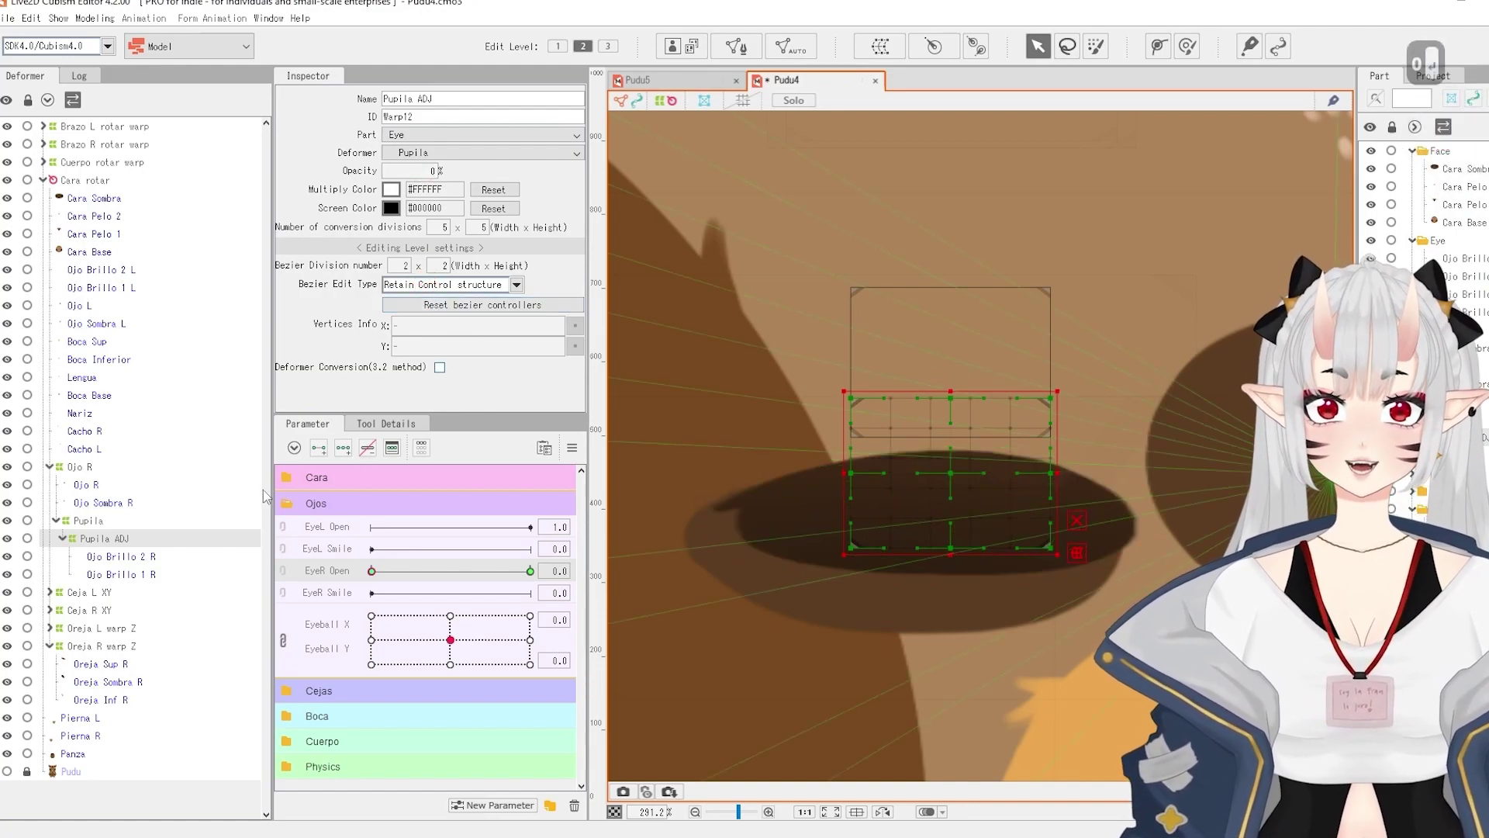
pyautogui.moveTo(372, 572); pyautogui.dragTo(437, 560)
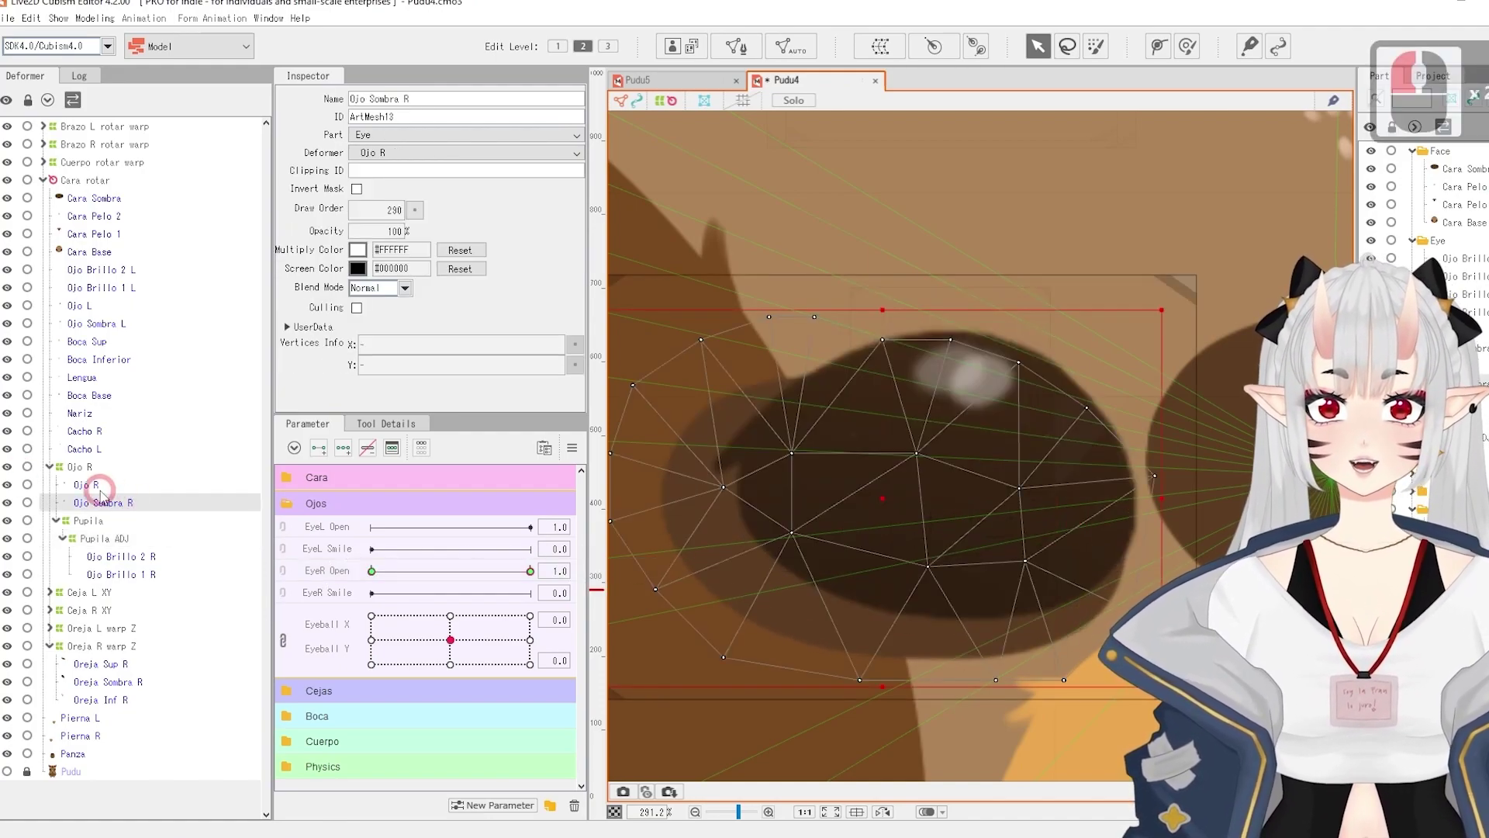
# Select Ojo R, Ojo Sombra R and Pupila ADJ together and set the maximum of EyeR Open to 1.5.
pyautogui.keyDown('ctrl'); pyautogui.click(100, 487); pyautogui.keyUp('ctrl')
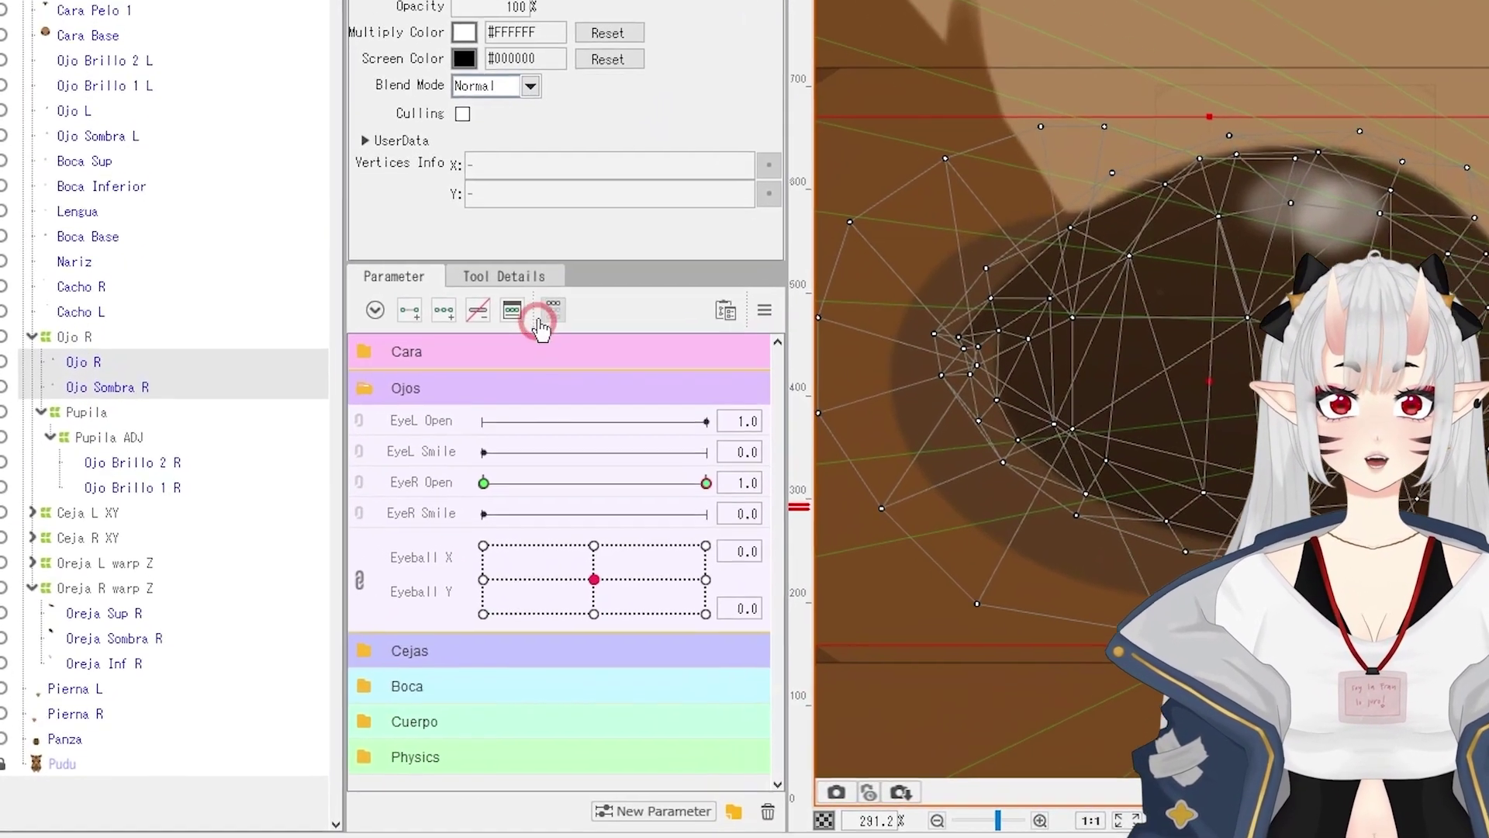
pyautogui.click(78, 438)
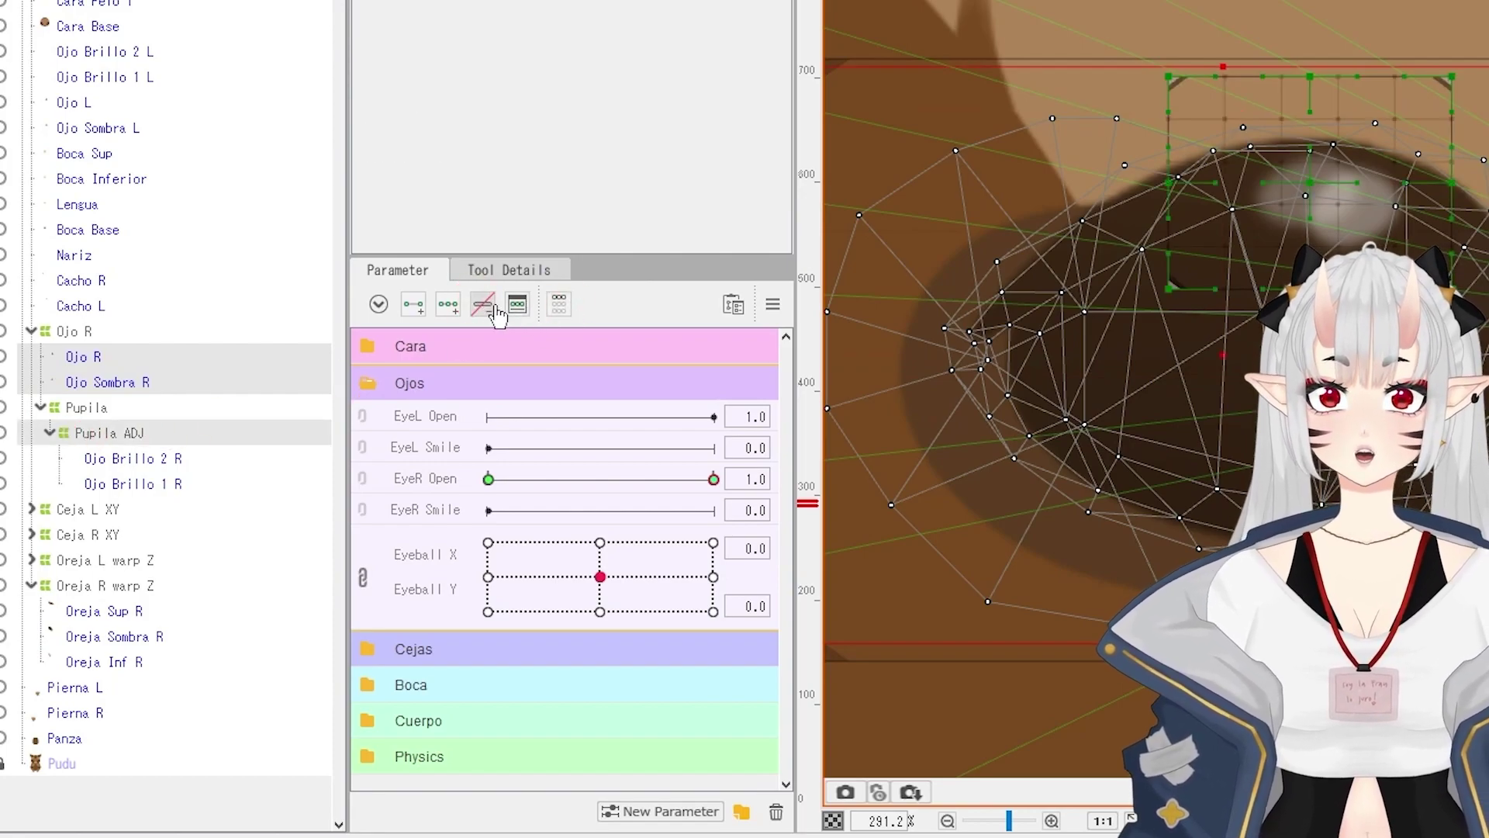
pyautogui.rightClick(416, 474)
pyautogui.click(434, 481)
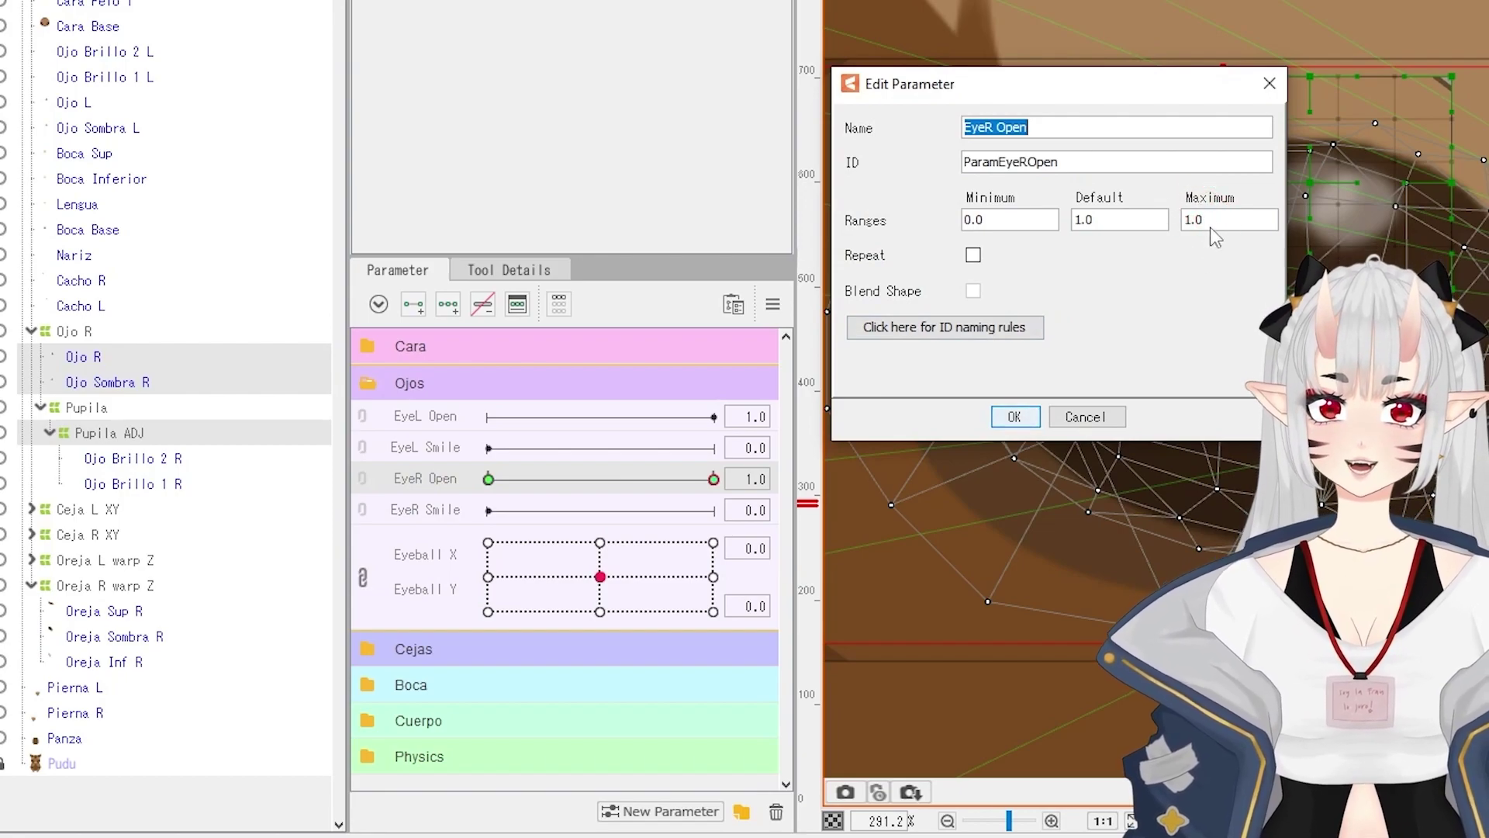
pyautogui.click(1210, 220)
pyautogui.press('BackSpace')
pyautogui.write('5')
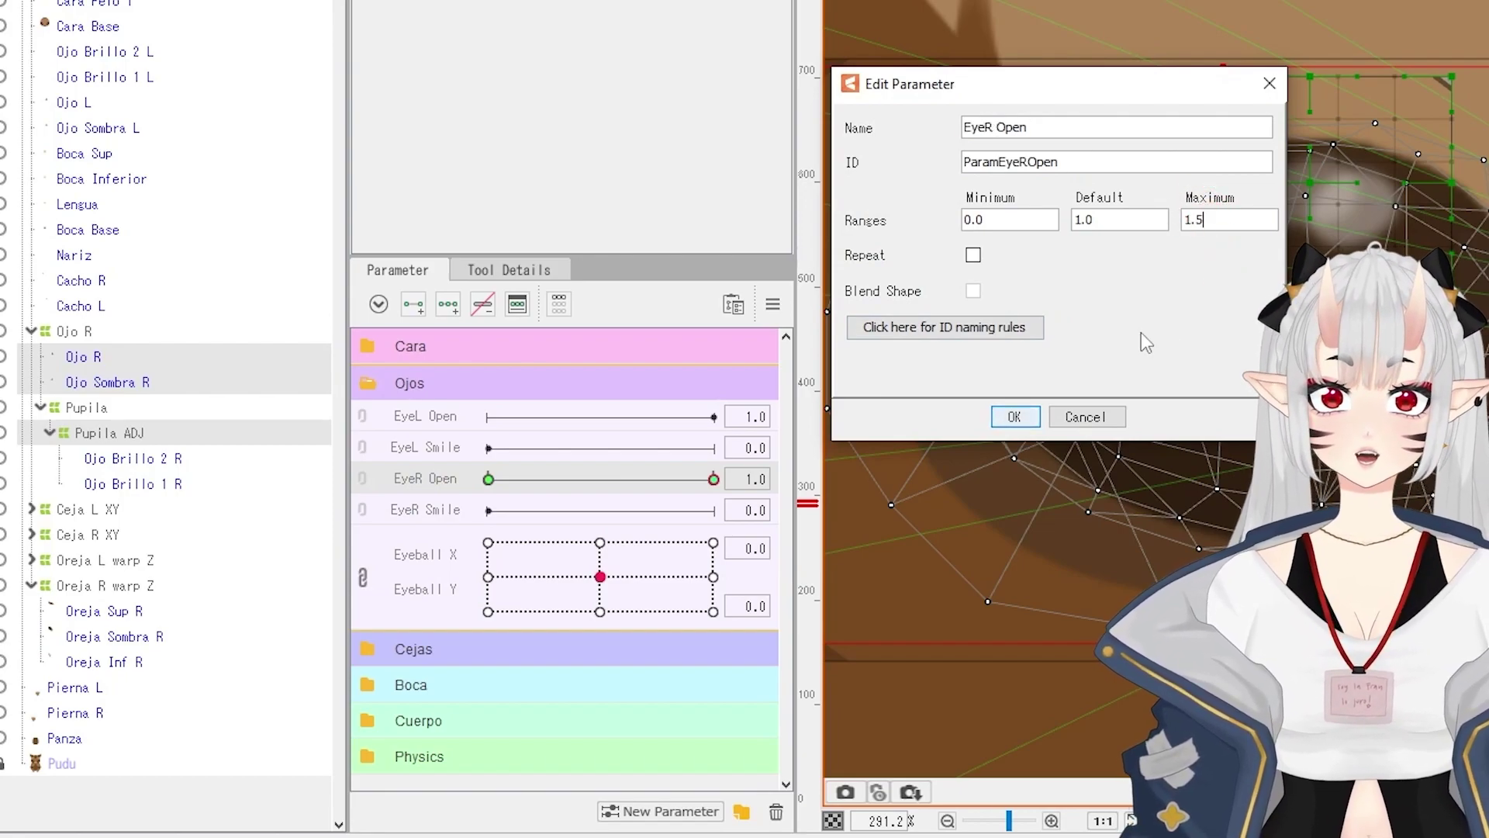
pyautogui.click(1013, 417)
# Add a key at 1.5 on EyeR Open for the three selected objects and set the parameter to 1.5.
pyautogui.click(429, 478)
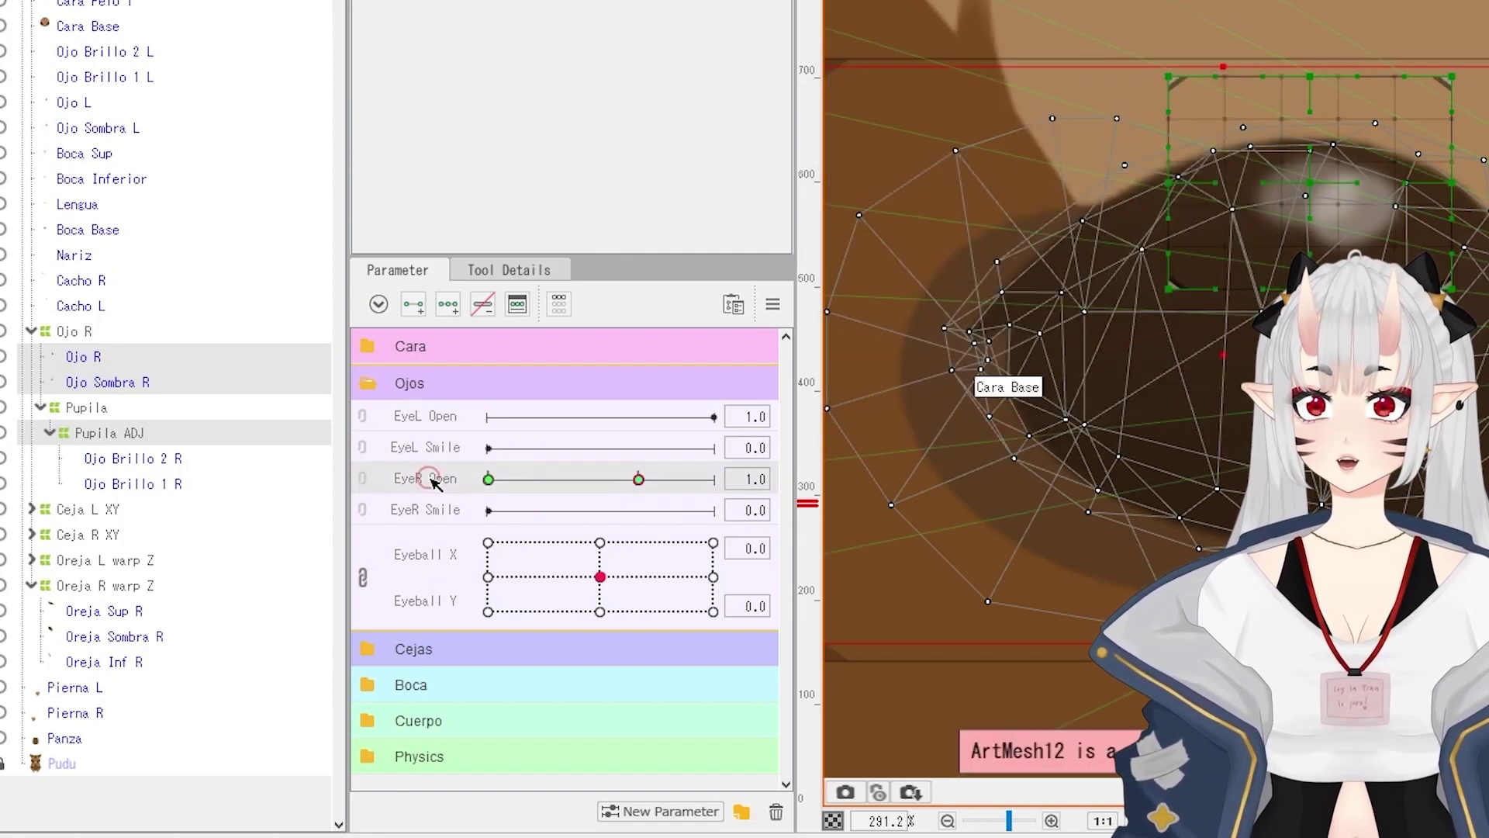
pyautogui.click(417, 309)
pyautogui.moveTo(640, 481); pyautogui.dragTo(714, 479)
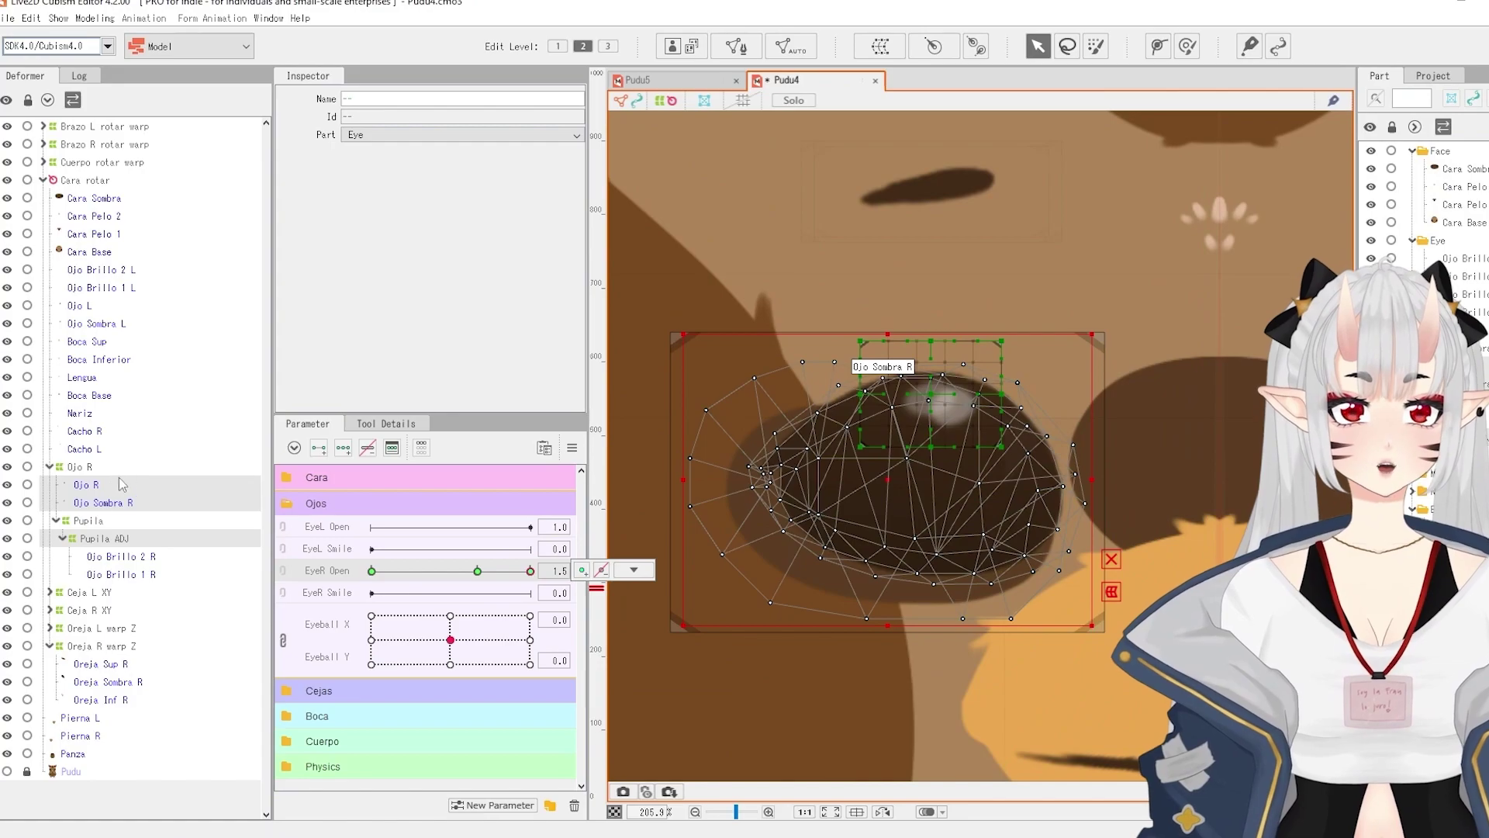
# Raise the upper edges of Ojo R and Ojo Sombra R at EyeR Open 1.5 with the deform brush for a wider eye.
pyautogui.click(95, 489)
pyautogui.press('v')
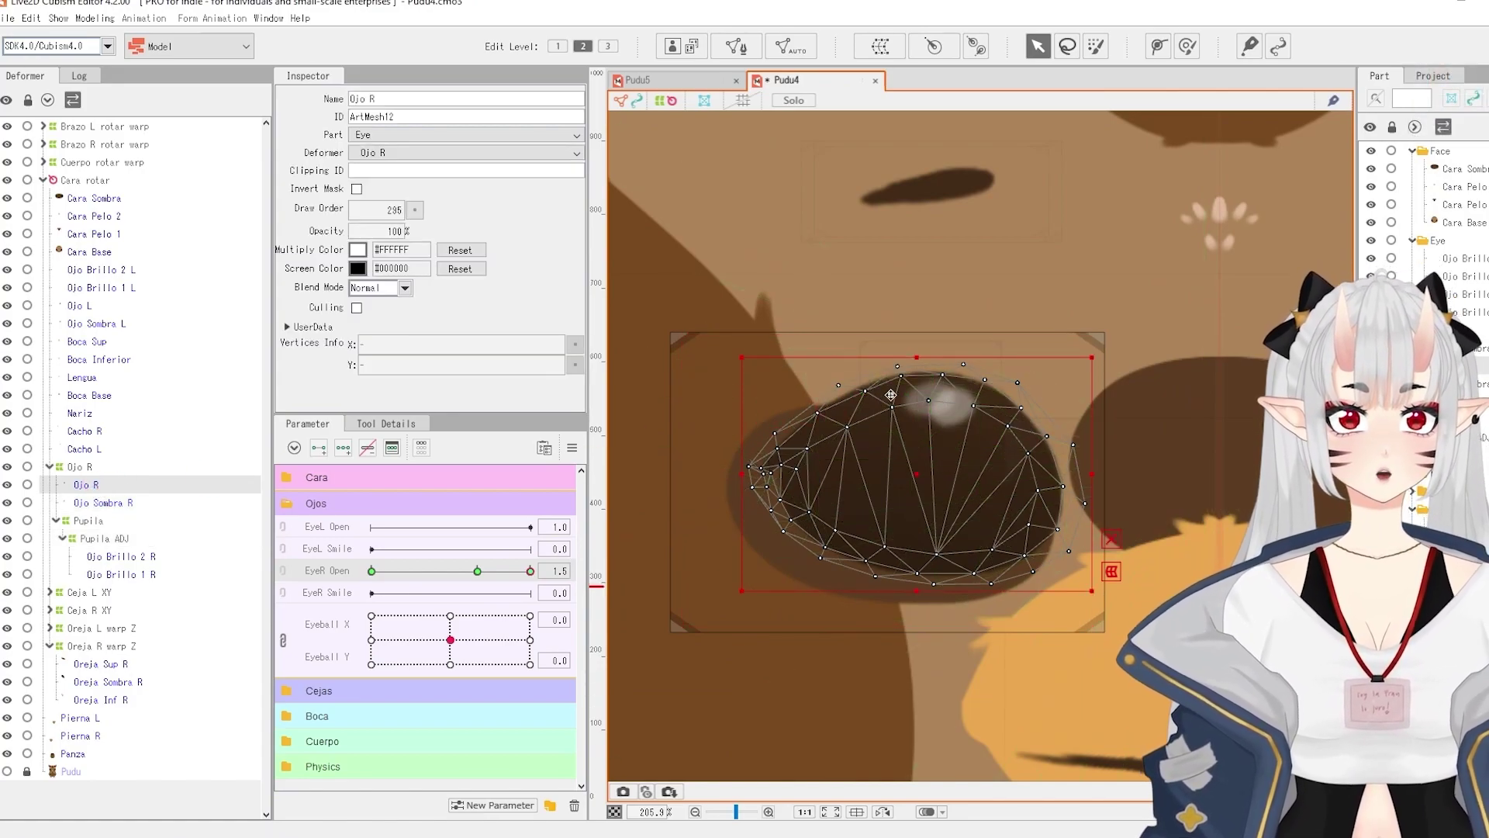
pyautogui.moveTo(919, 384)
pyautogui.mouseDown()
pyautogui.moveTo(1006, 391)
pyautogui.moveTo(811, 411)
pyautogui.moveTo(823, 401)
pyautogui.mouseUp()
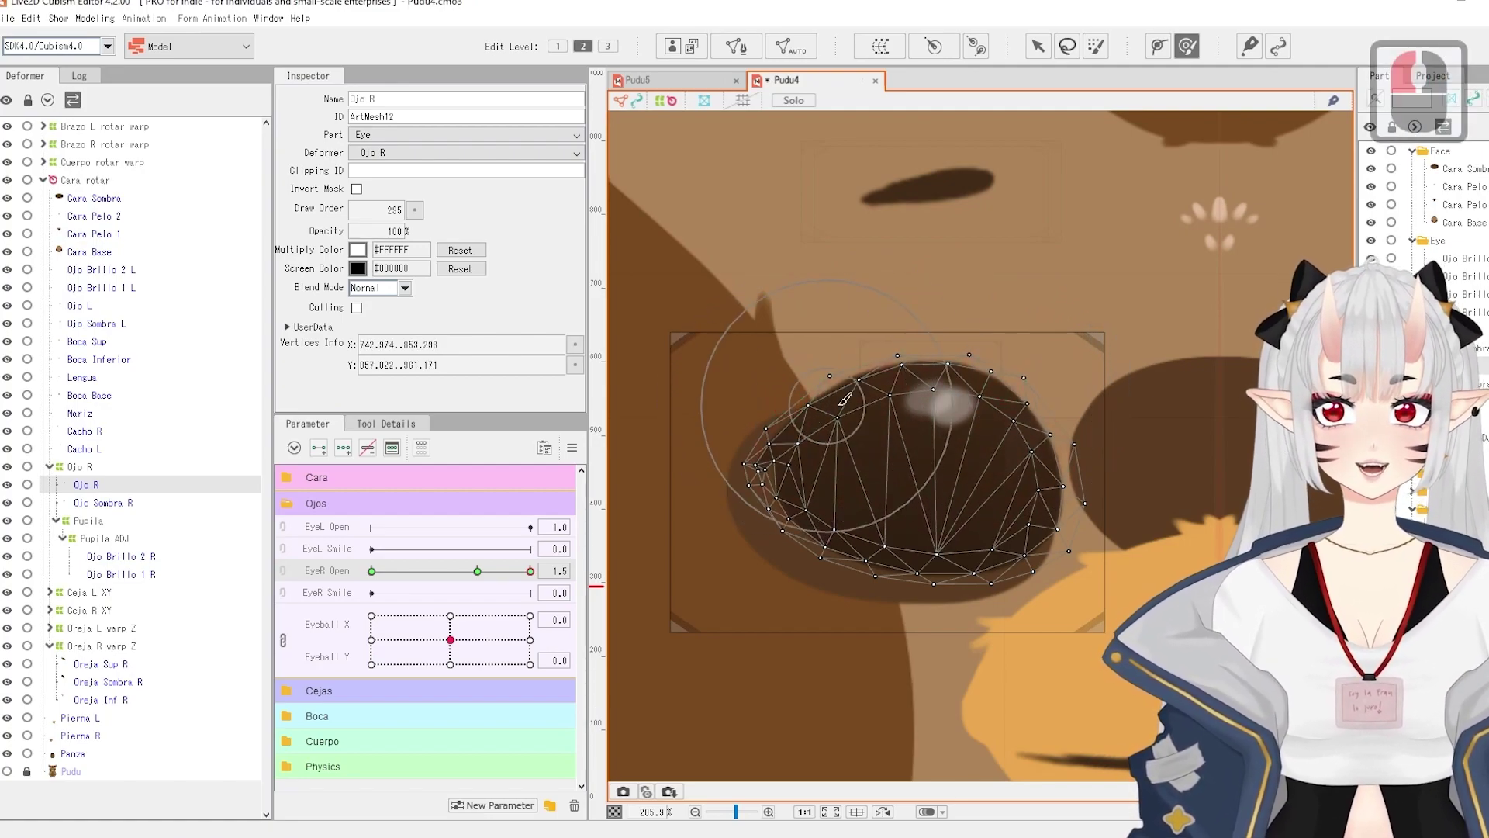
pyautogui.moveTo(1010, 407); pyautogui.dragTo(1015, 404)
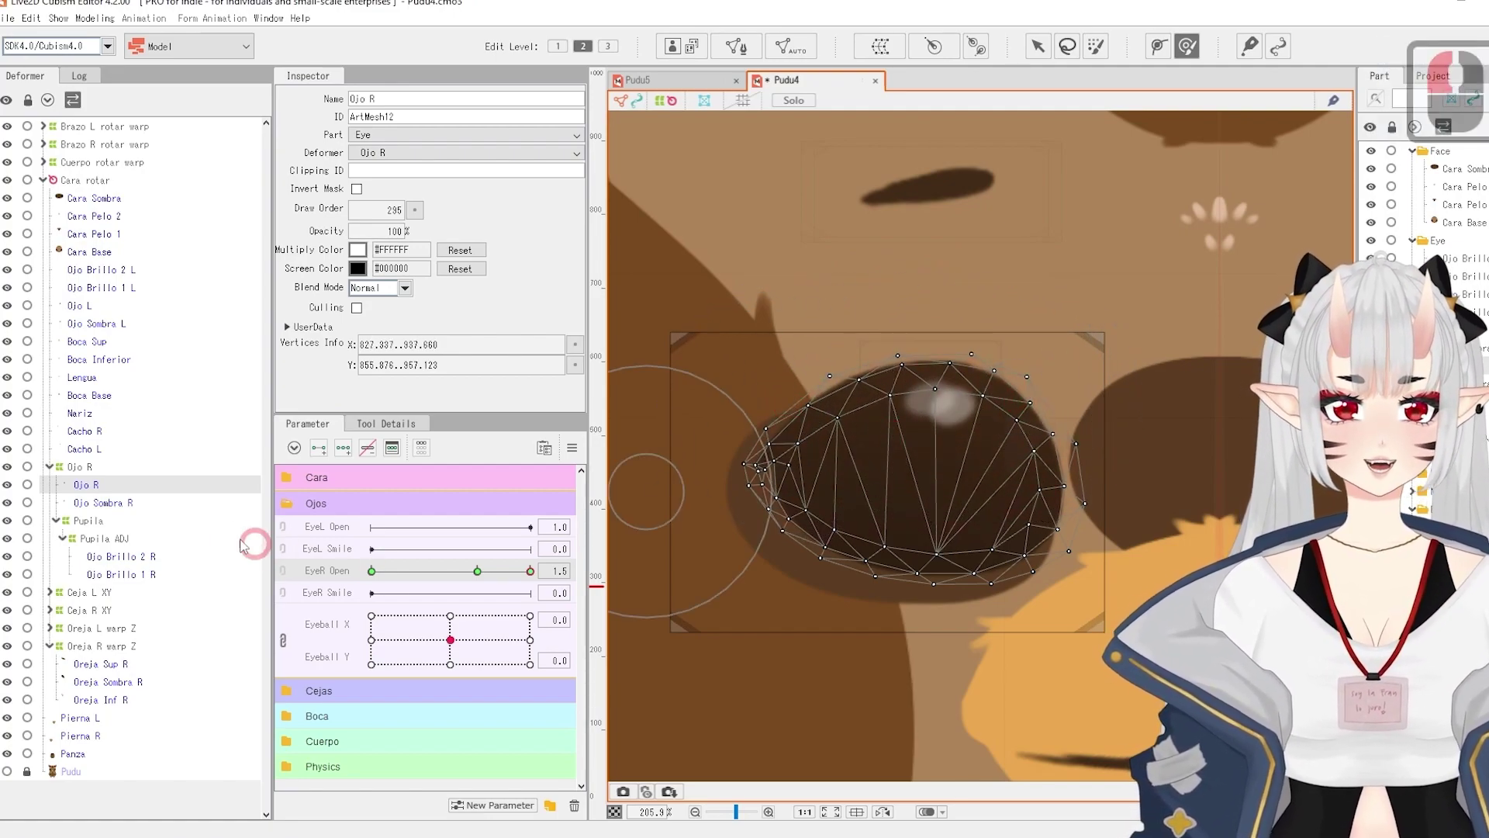
pyautogui.click(92, 504)
pyautogui.moveTo(818, 411)
pyautogui.mouseDown()
pyautogui.moveTo(745, 481)
pyautogui.moveTo(889, 402)
pyautogui.mouseUp()
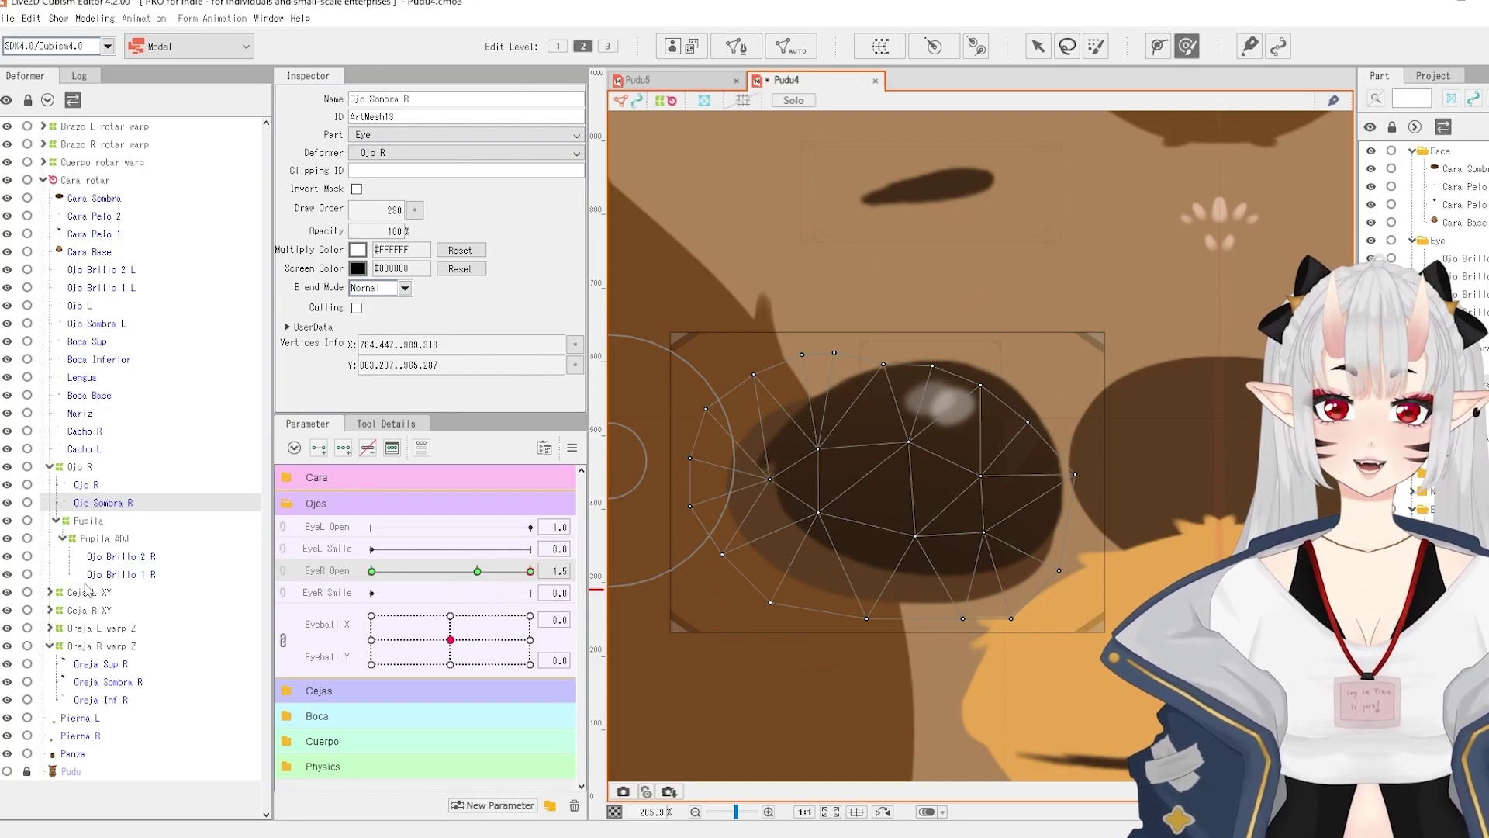
# Shift Pupila ADJ slightly upward at EyeR Open 1.5 and test the parameter's movement.
pyautogui.click(93, 538)
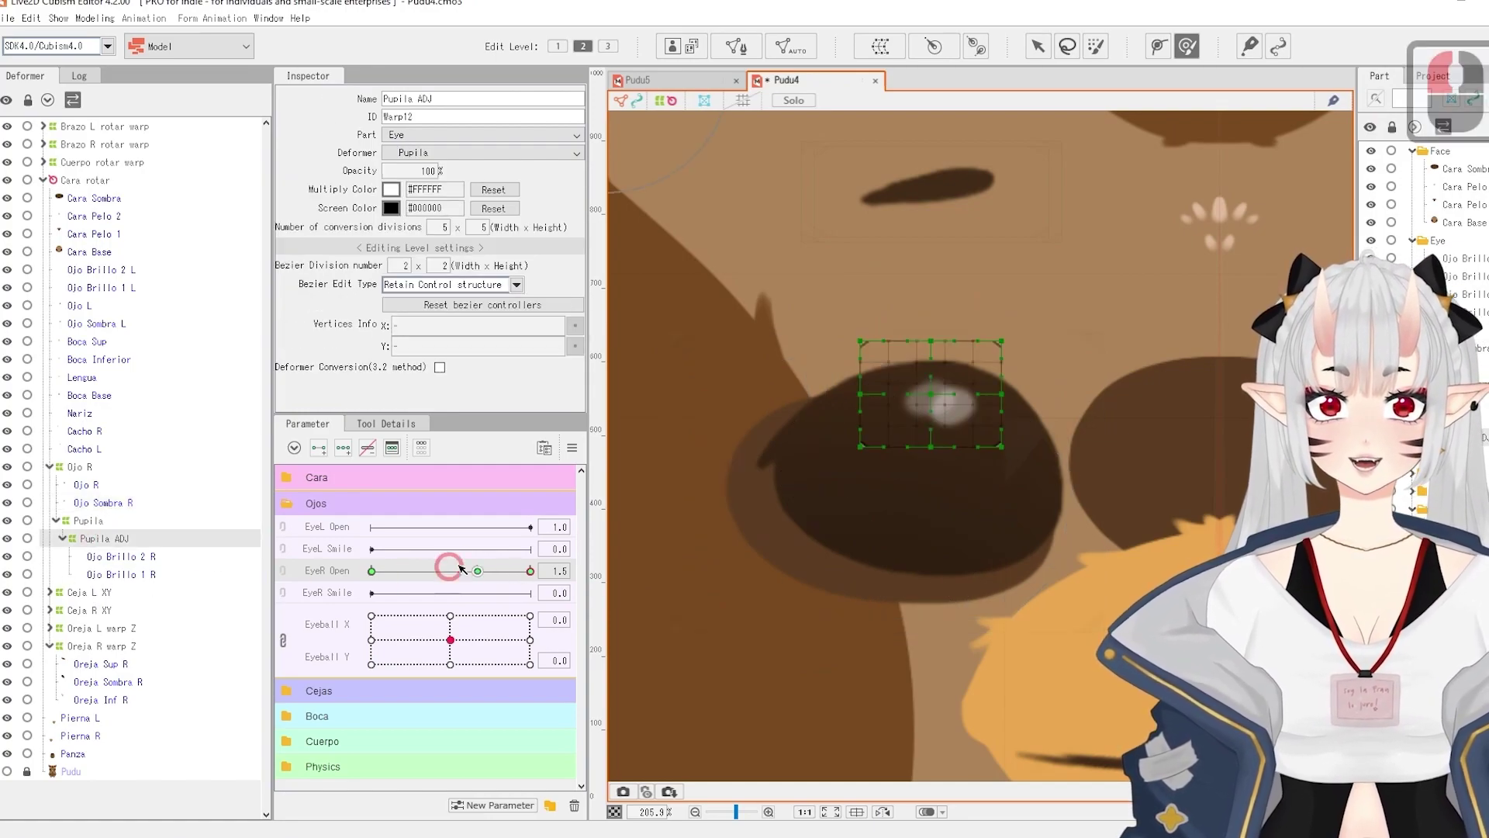
pyautogui.moveTo(530, 573)
pyautogui.mouseDown()
pyautogui.moveTo(492, 574)
pyautogui.moveTo(565, 571)
pyautogui.mouseUp()
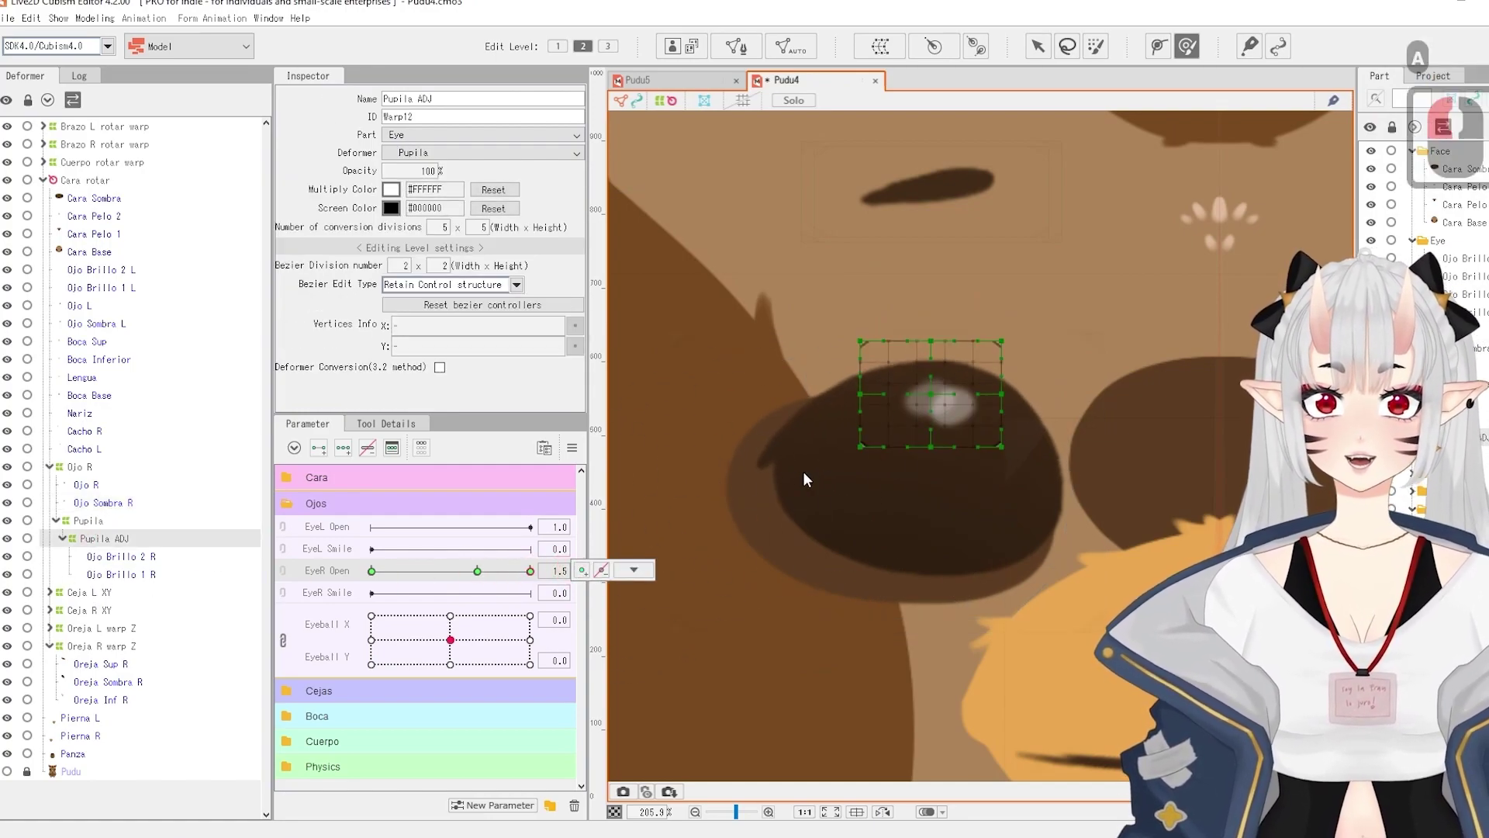
pyautogui.press('a')
pyautogui.moveTo(940, 406); pyautogui.dragTo(939, 398)
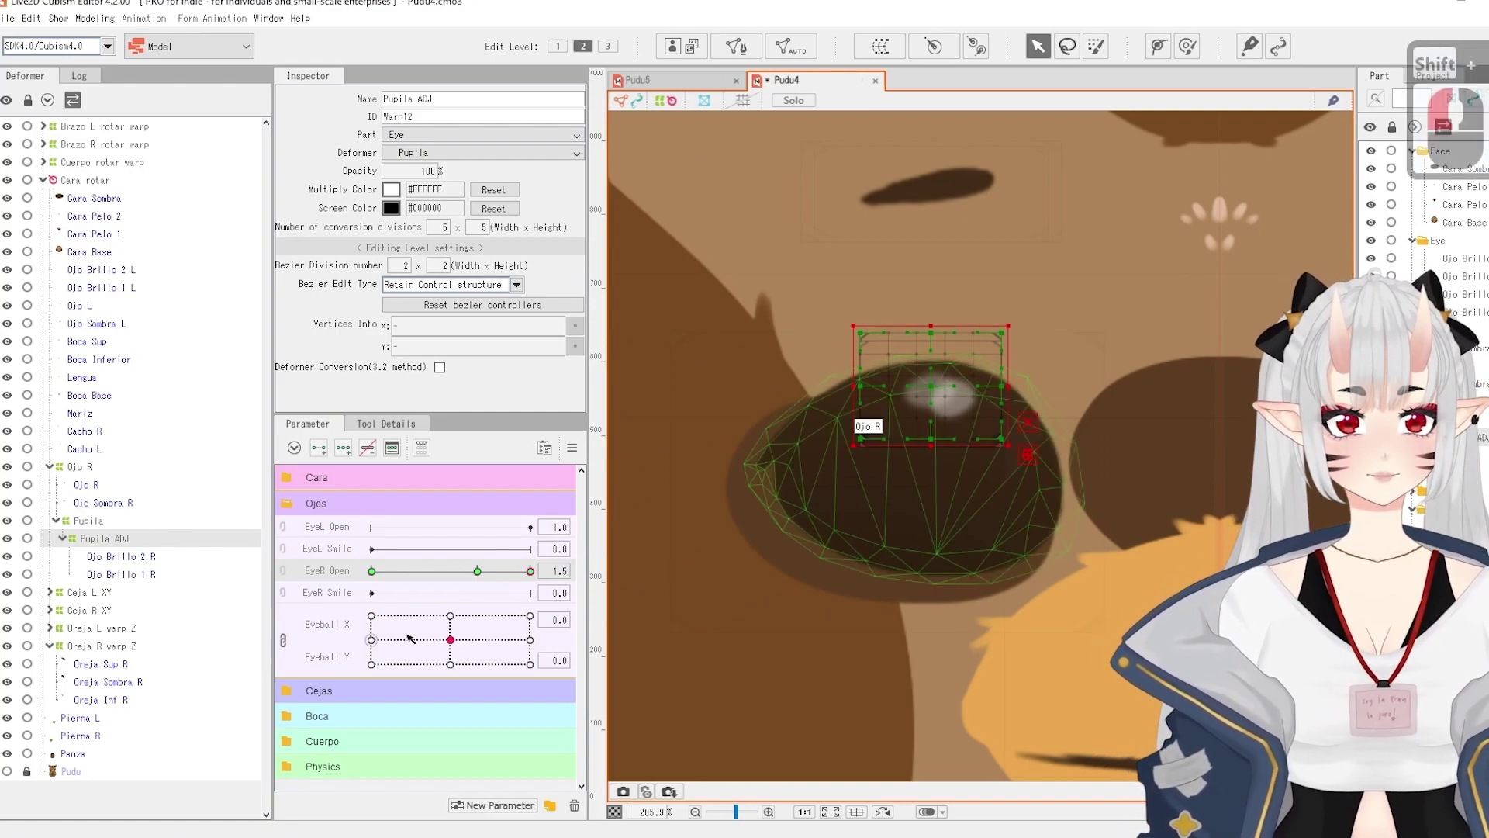
pyautogui.moveTo(526, 572); pyautogui.dragTo(572, 568)
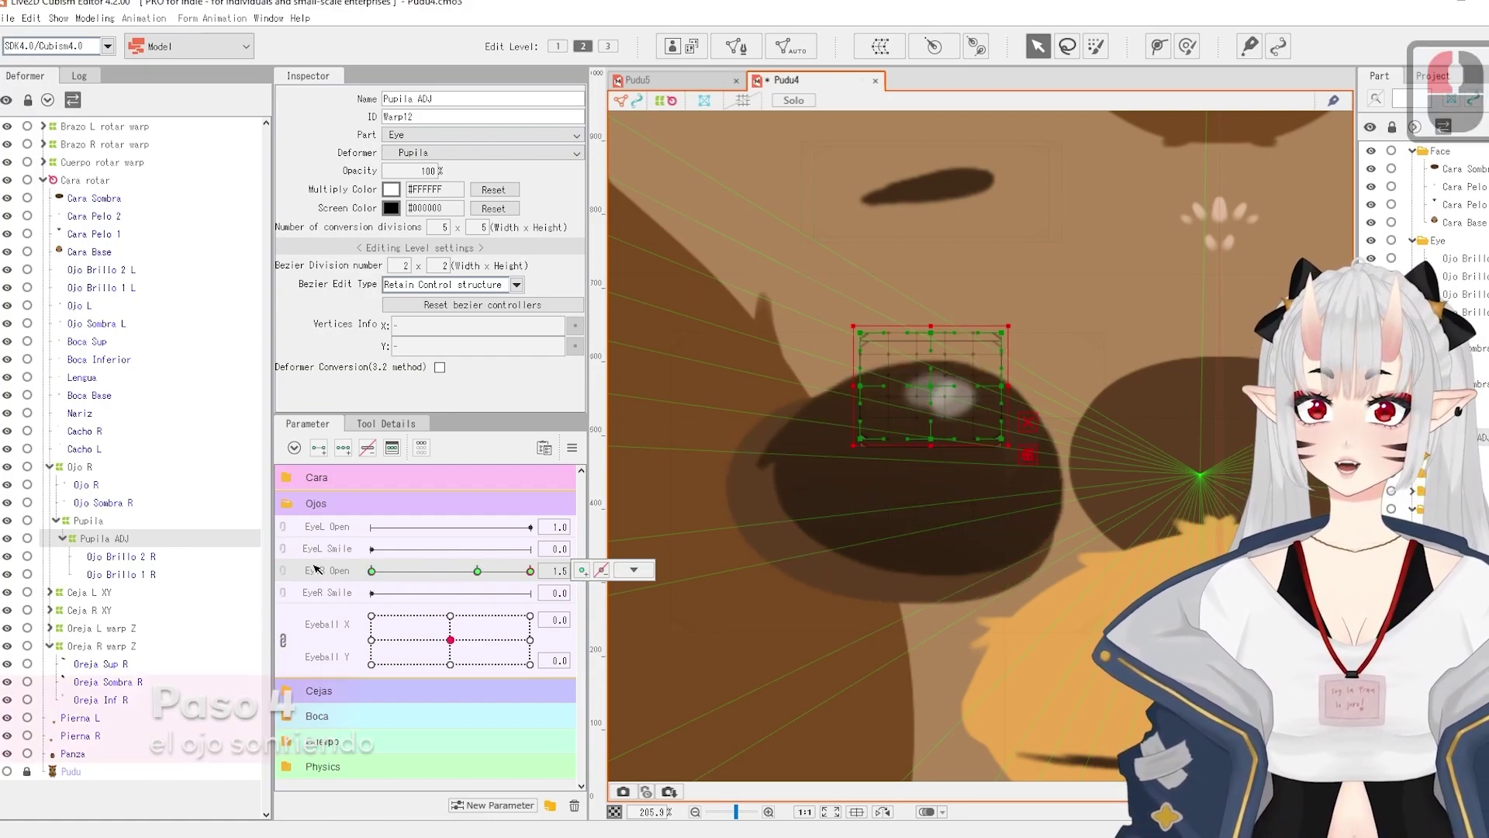
# Add two keys to EyeL Smile for the Ojo R mesh and set the parameter to 1.0.
pyautogui.click(103, 502)
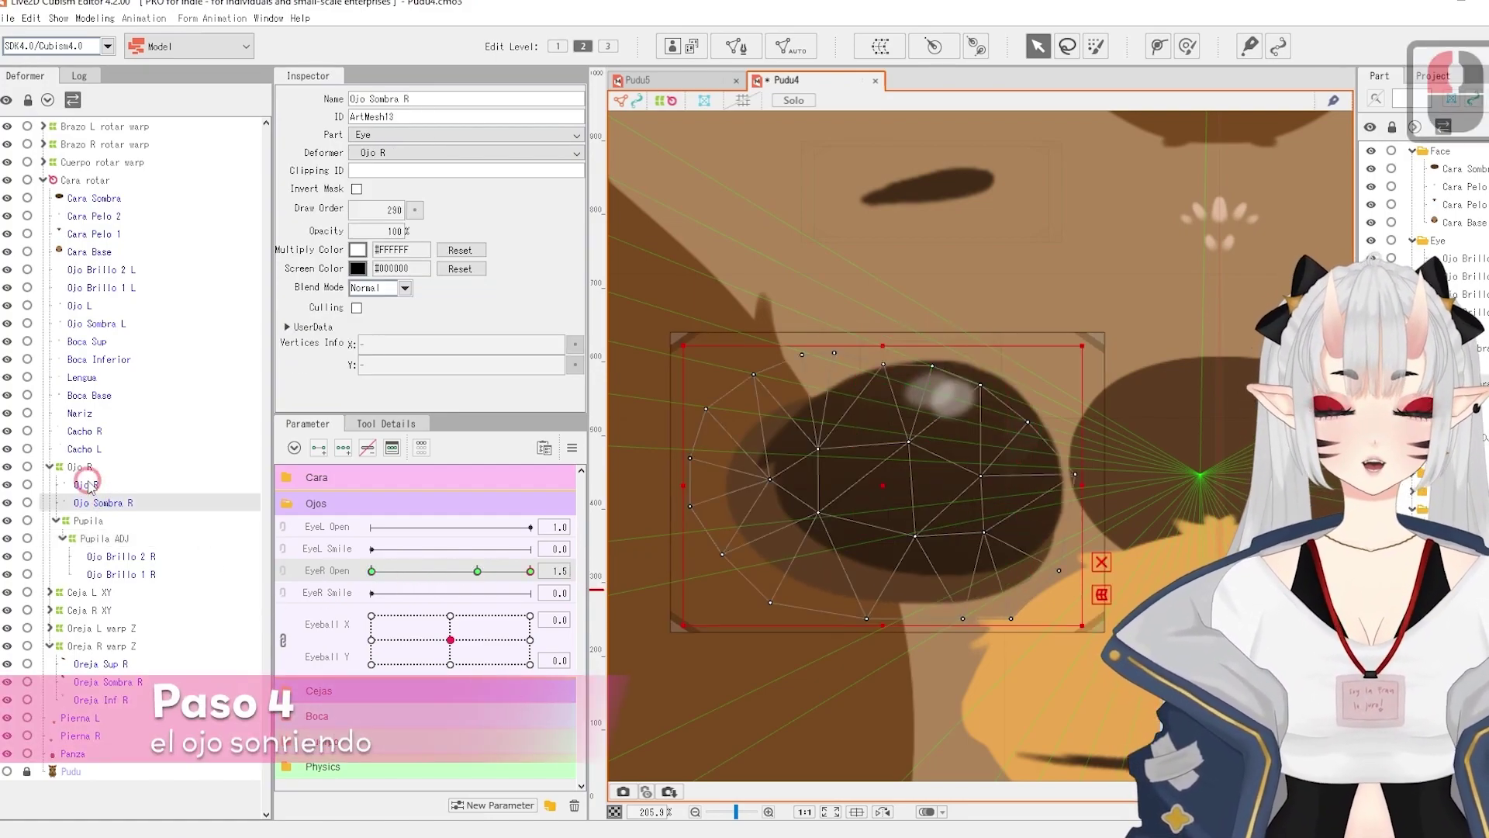
pyautogui.click(85, 484)
pyautogui.click(529, 571)
pyautogui.click(318, 549)
pyautogui.click(328, 502)
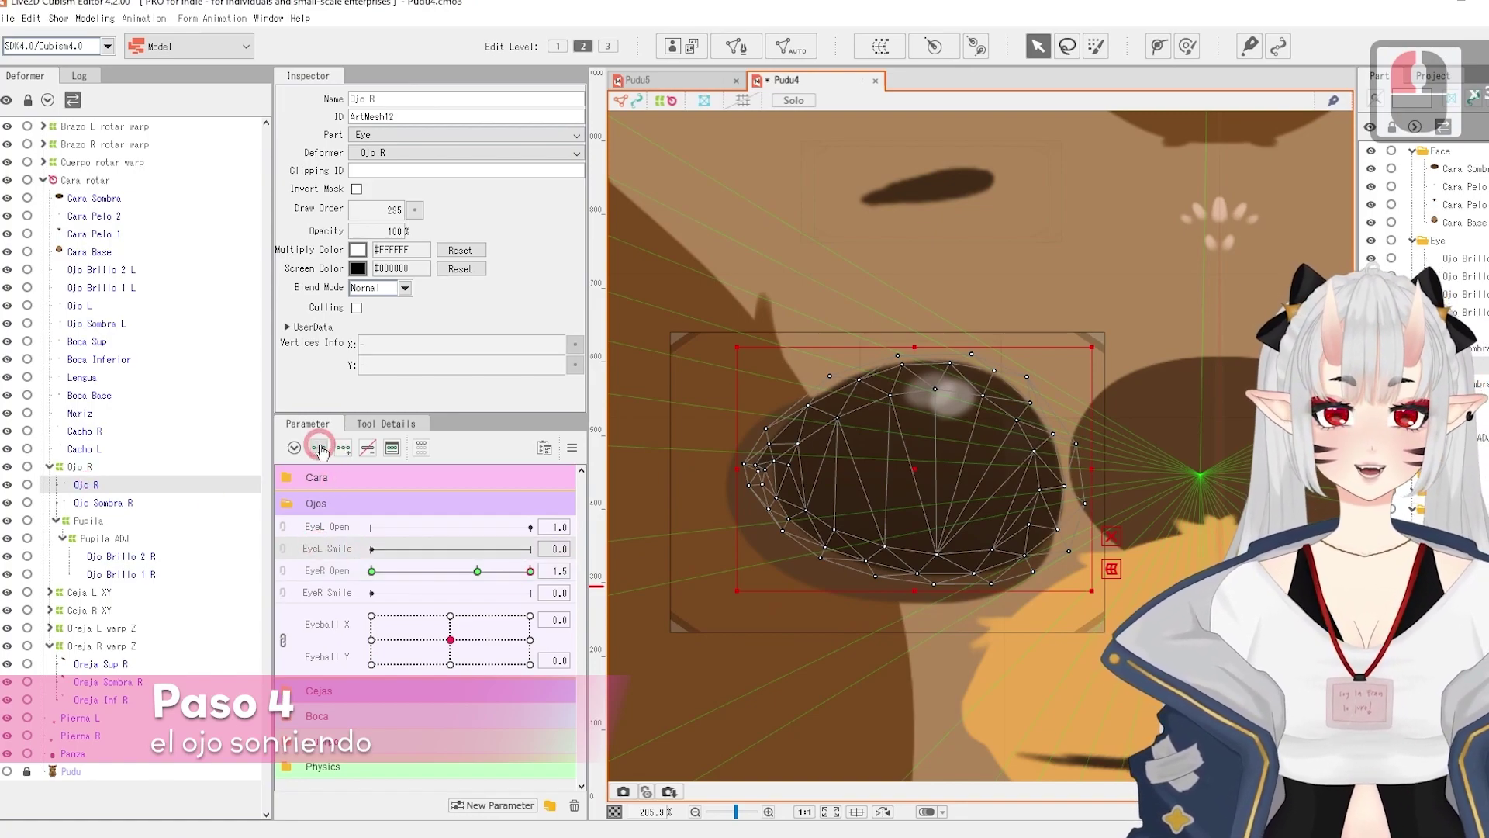
pyautogui.click(372, 551)
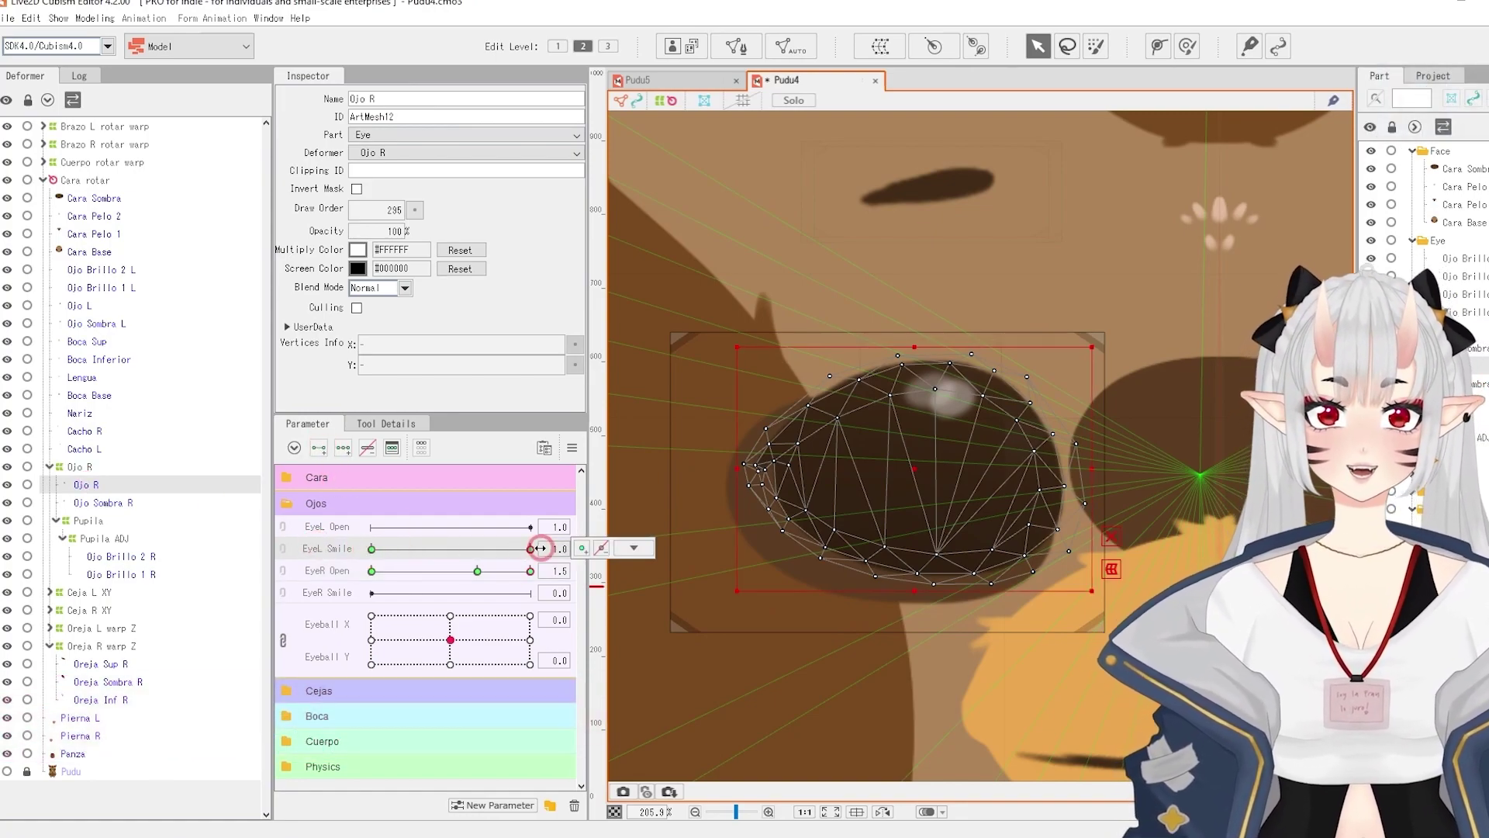
pyautogui.click(633, 548)
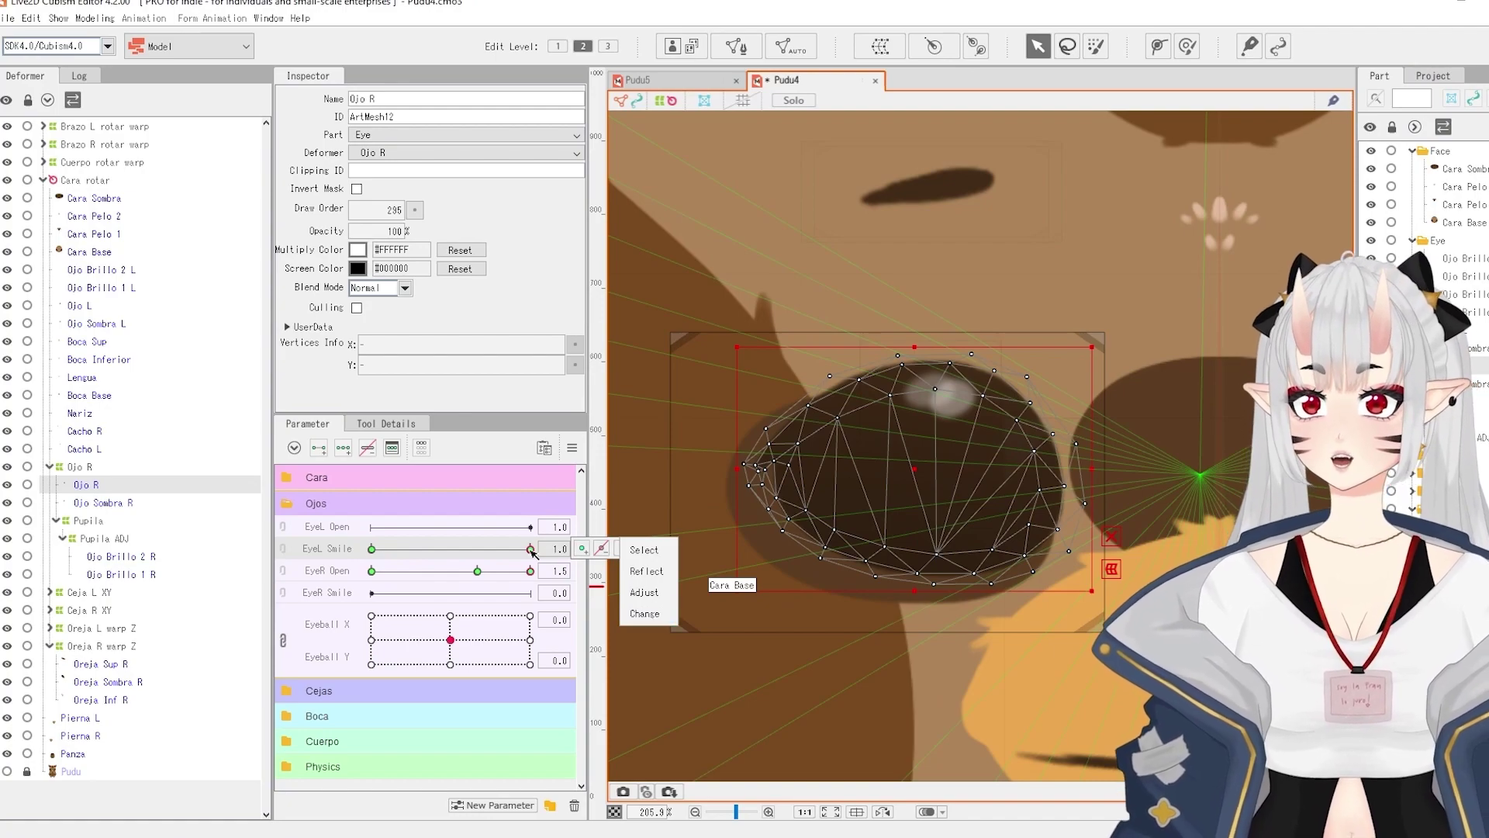
# Set EyeR Open to 0.0 and create a three-point deform path lengthwise through the closed Ojo R mesh.
pyautogui.click(478, 571)
pyautogui.moveTo(475, 572); pyautogui.dragTo(315, 582)
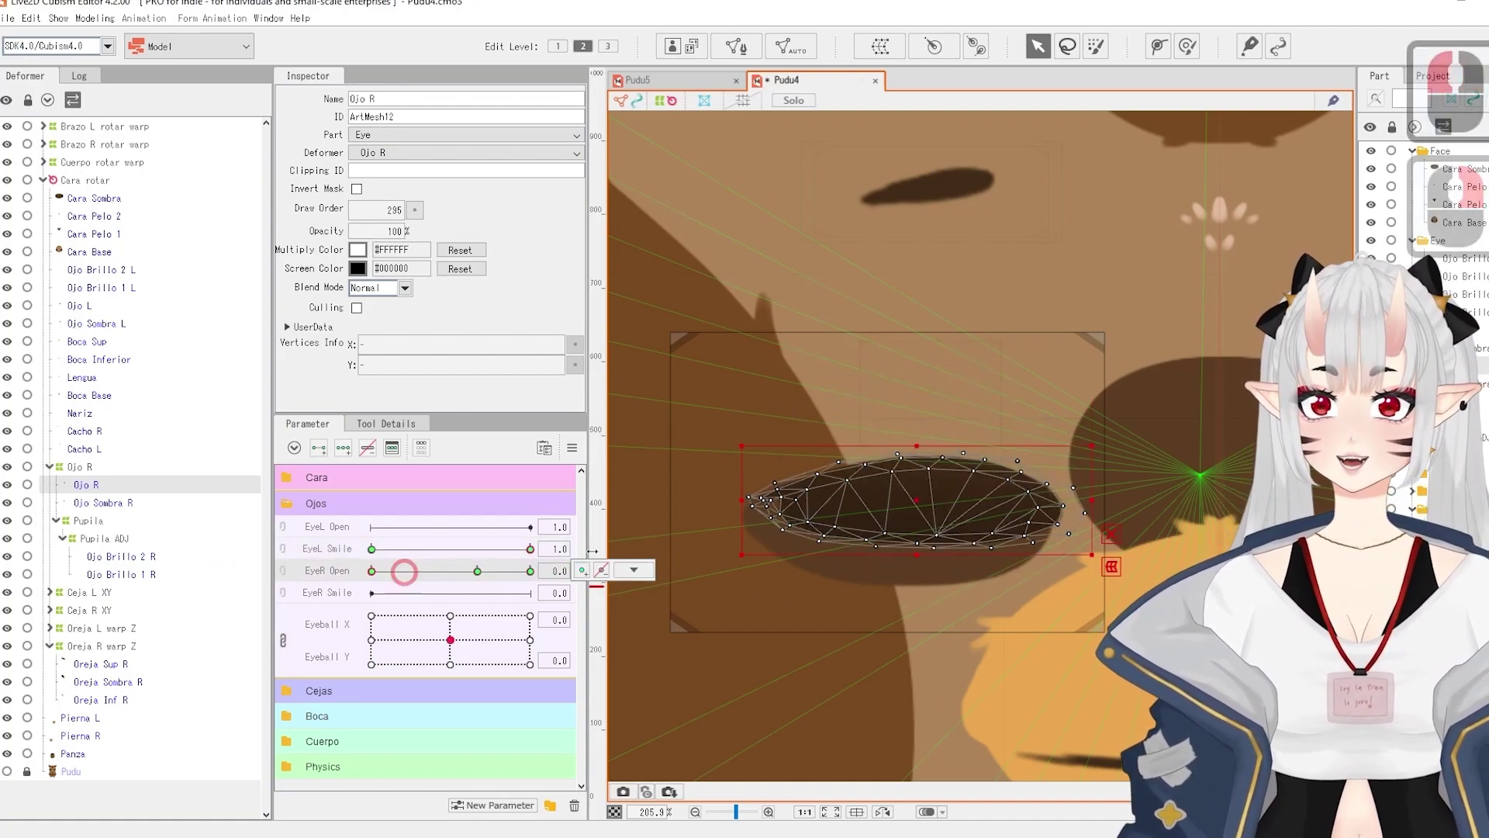
pyautogui.click(1159, 47)
pyautogui.click(770, 511)
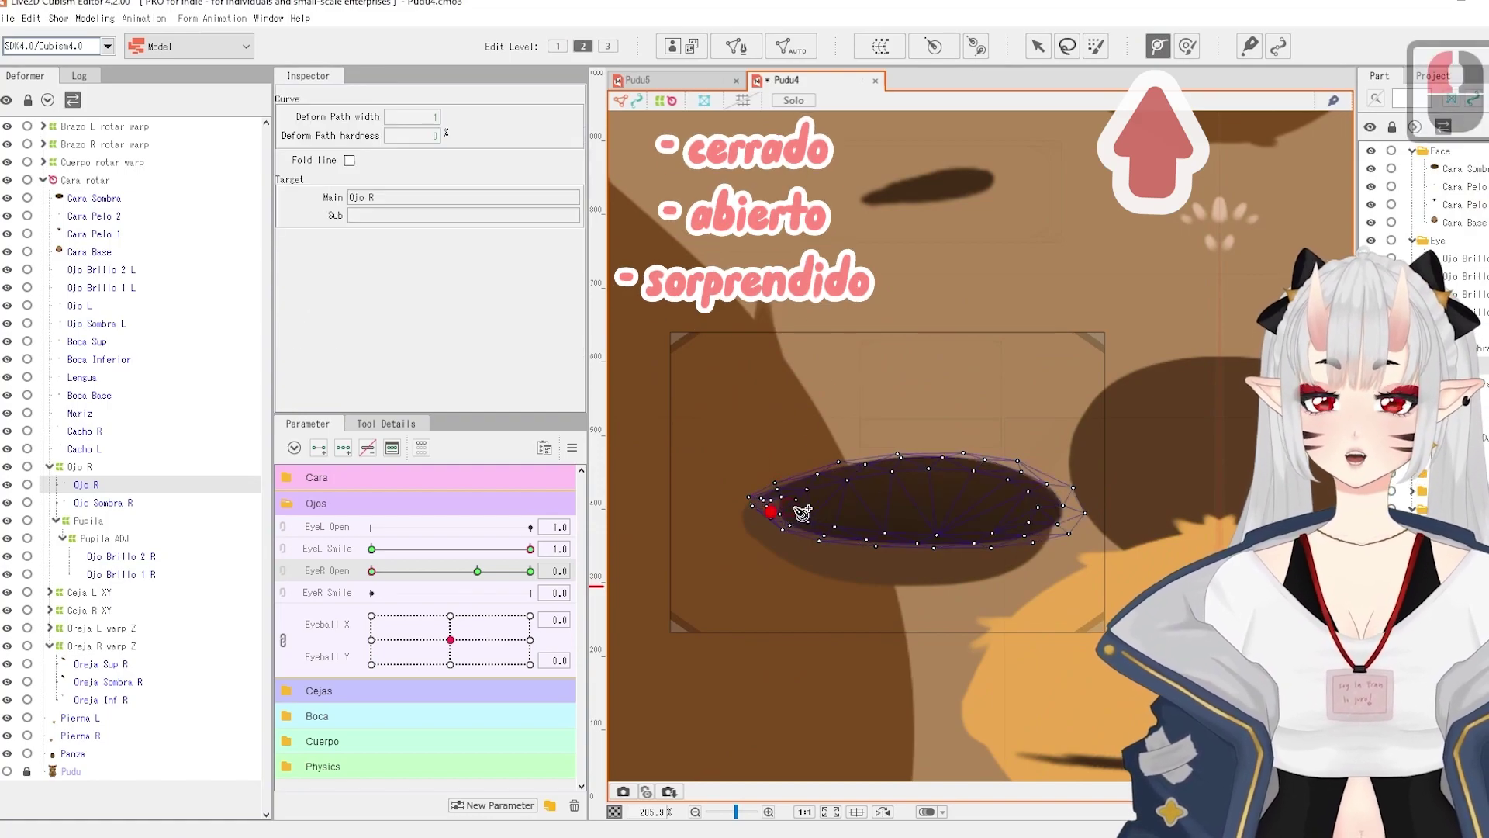
pyautogui.click(912, 499)
pyautogui.click(1060, 514)
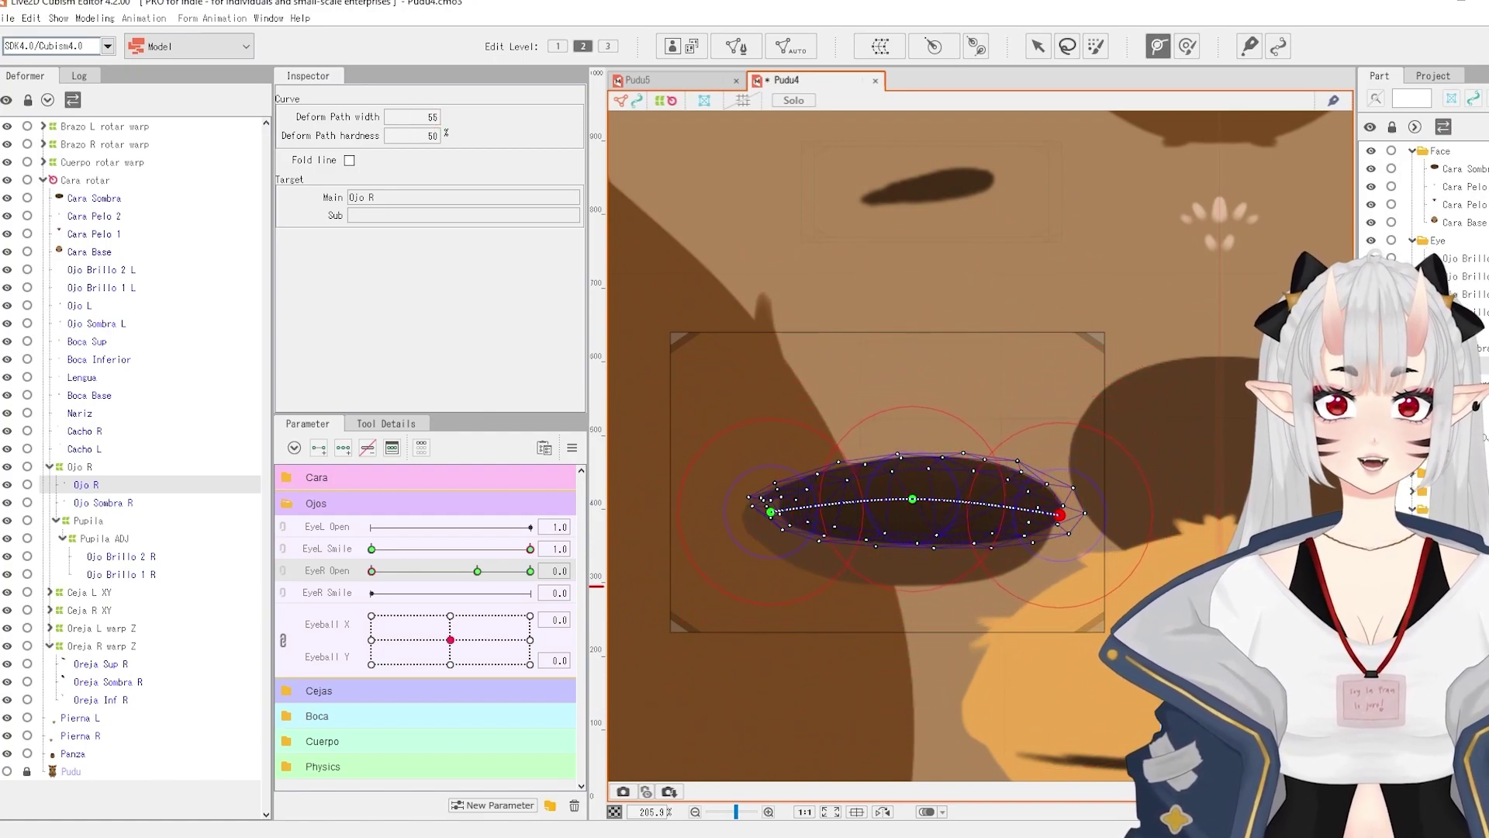
# Set the deform path width to 49 and lower both path ends to arch the closed Ojo R into a smile.
pyautogui.moveTo(433, 118); pyautogui.dragTo(435, 122)
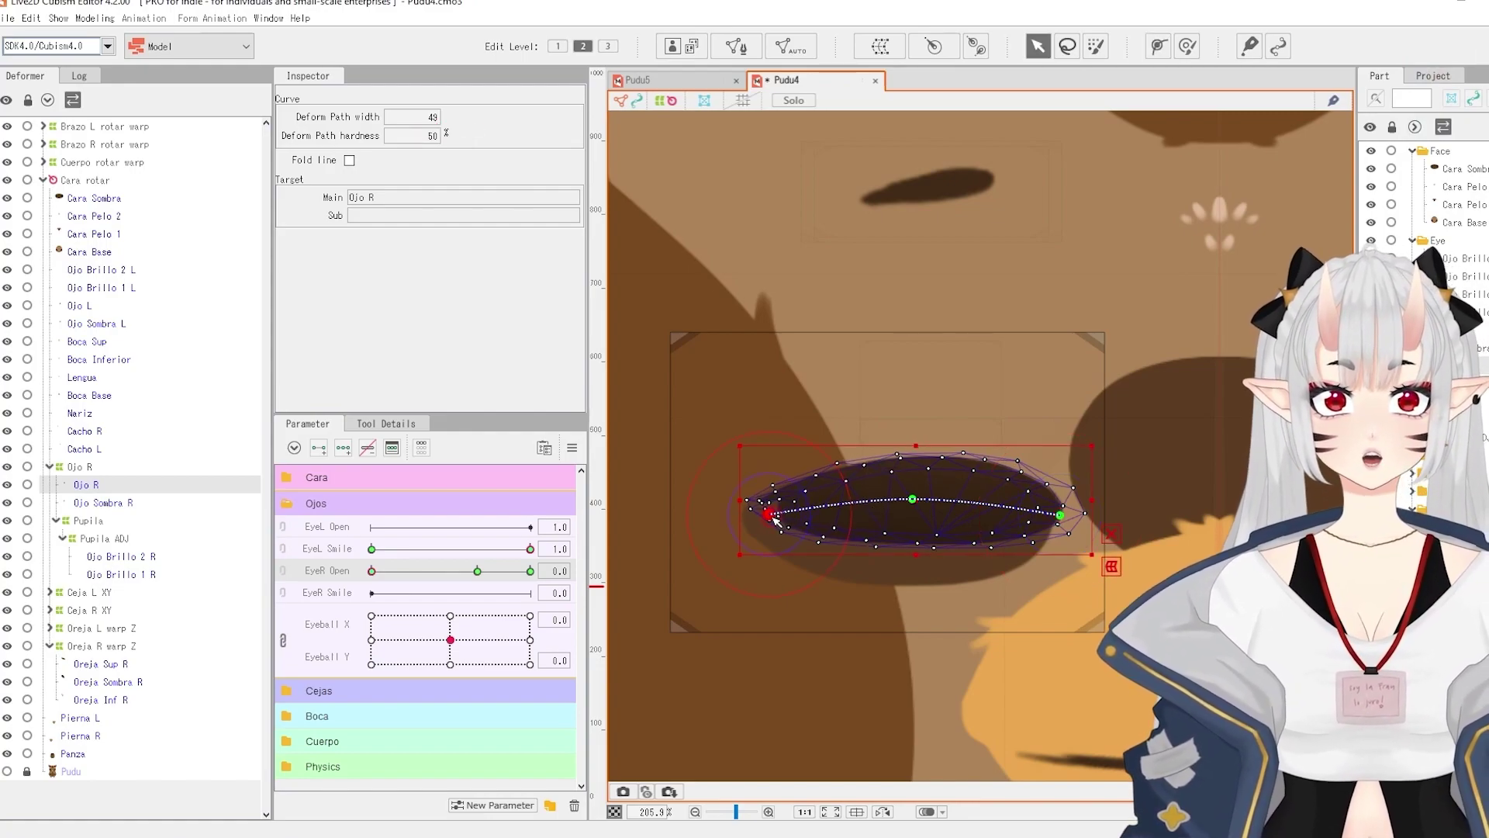
pyautogui.moveTo(1066, 518); pyautogui.dragTo(1064, 541)
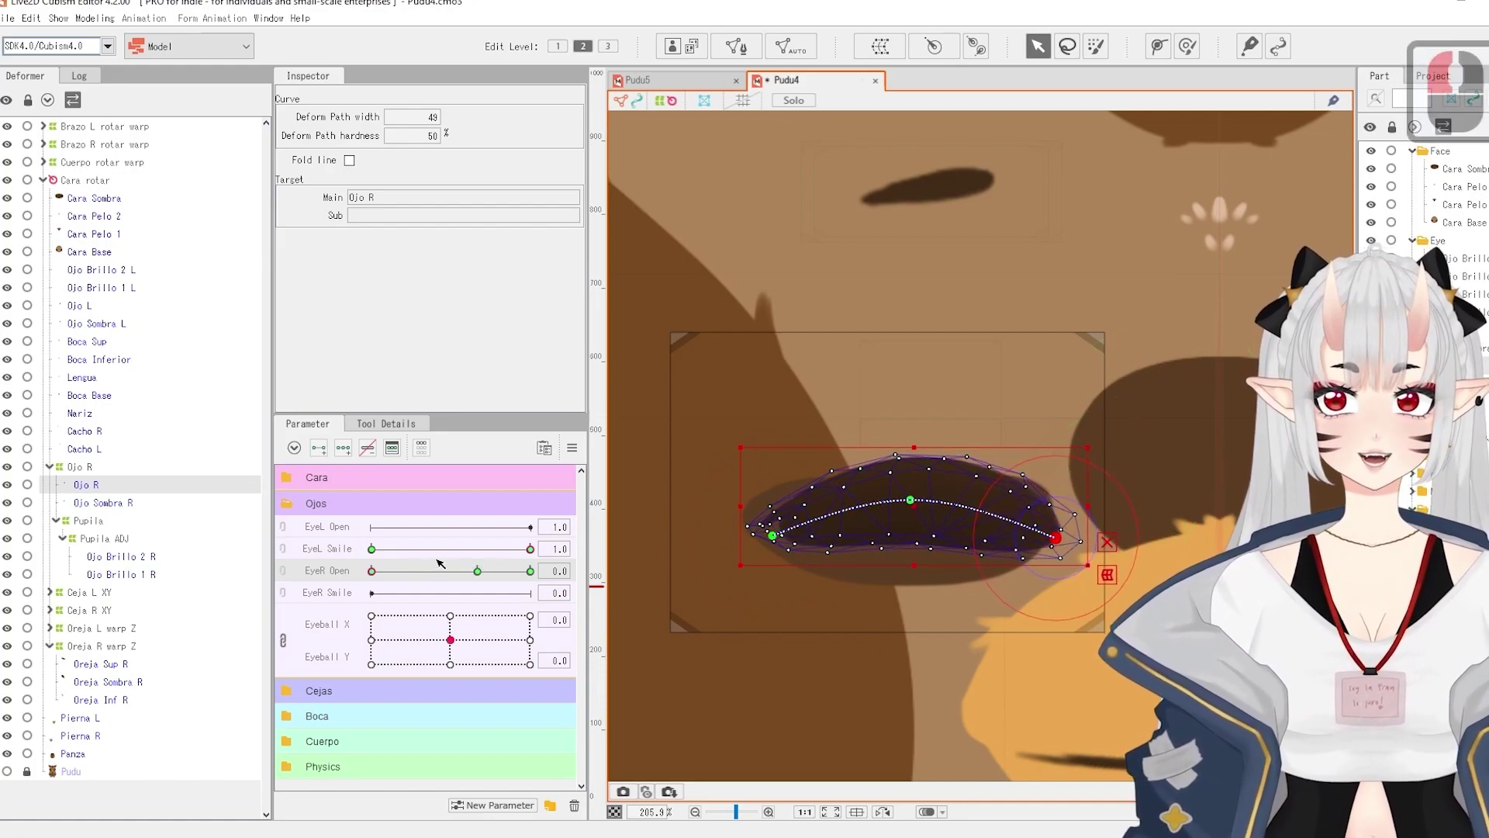
# Reshape the Ojo Sombra R mesh around the closed smiling eye with the deform brush at EyeL Smile 1.0.
pyautogui.click(98, 503)
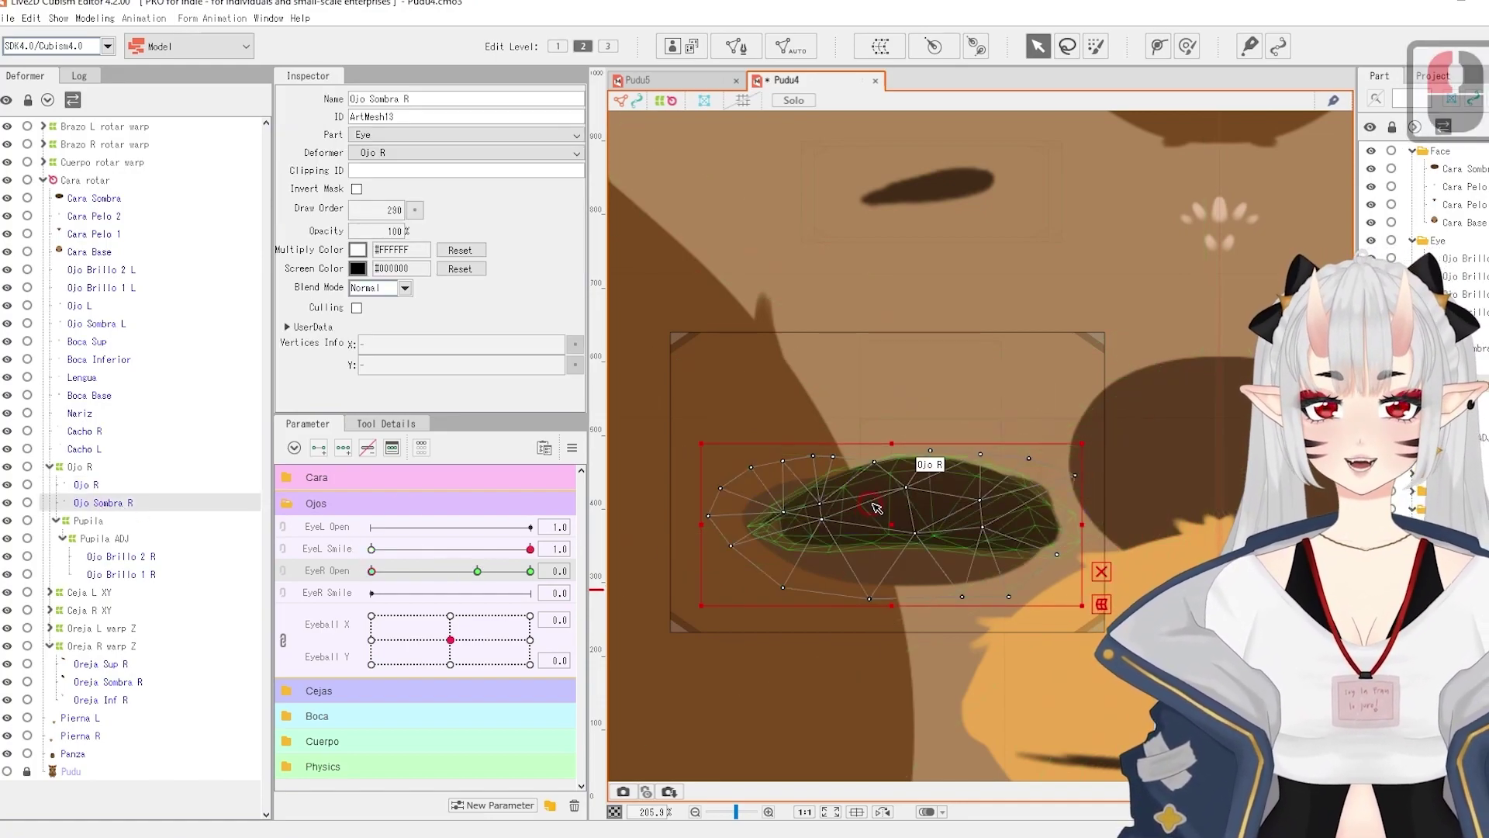
pyautogui.press('b')
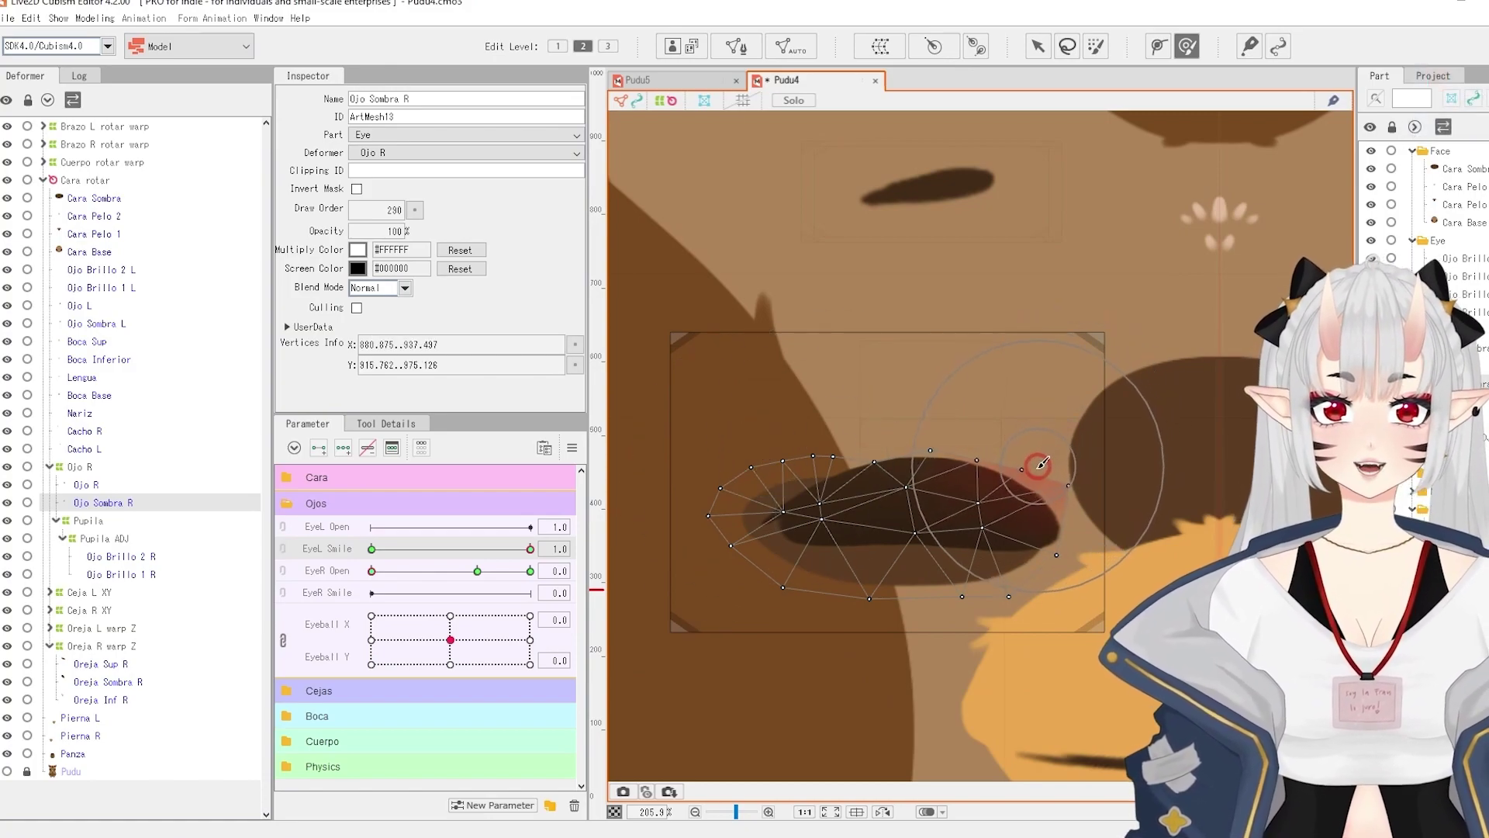
pyautogui.moveTo(1042, 463); pyautogui.dragTo(1034, 480)
pyautogui.moveTo(788, 428); pyautogui.dragTo(798, 572)
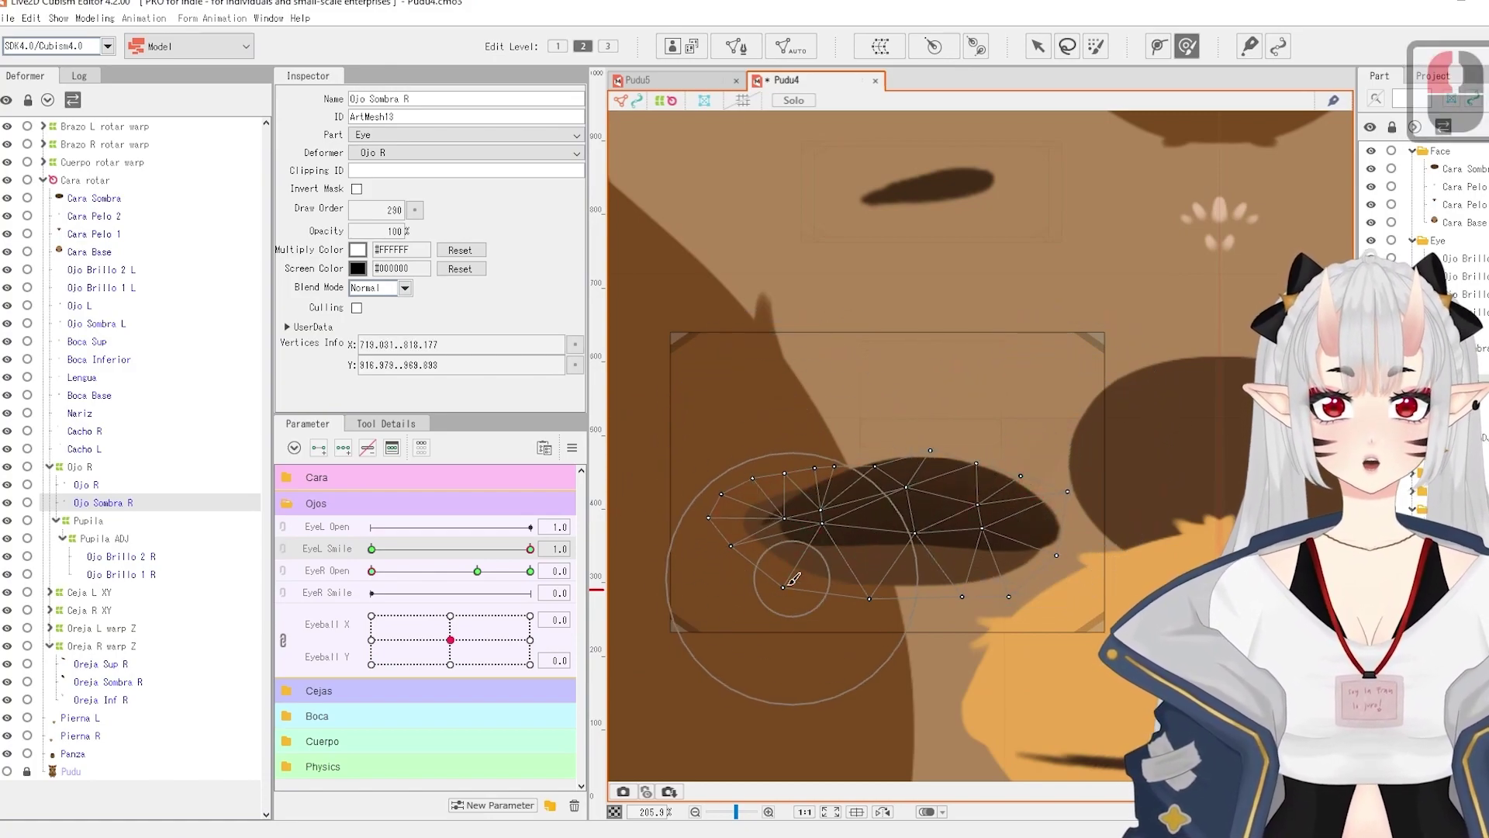
pyautogui.moveTo(852, 632)
pyautogui.mouseDown()
pyautogui.moveTo(911, 621)
pyautogui.moveTo(937, 644)
pyautogui.mouseUp()
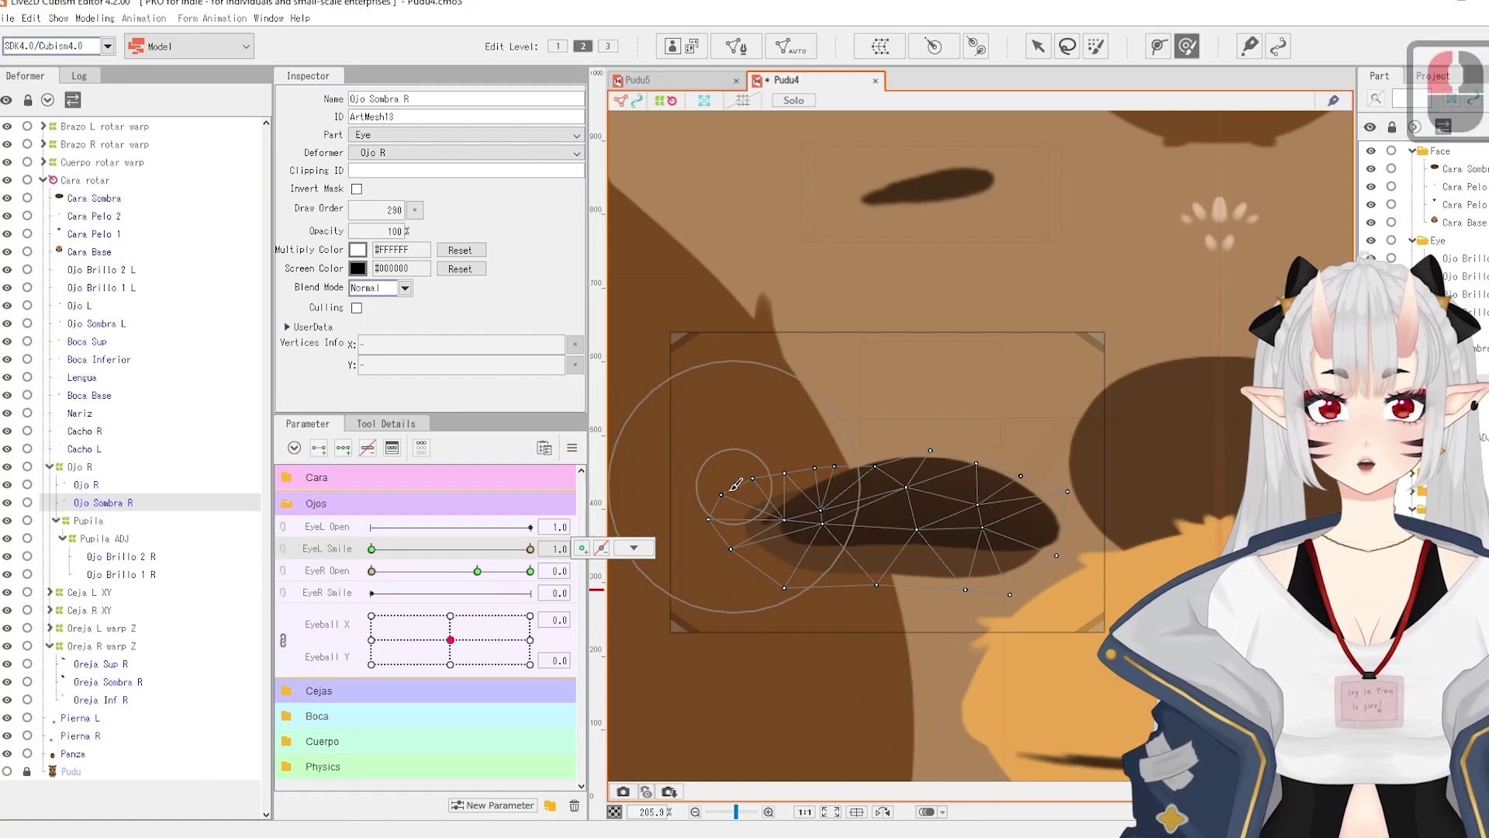
pyautogui.moveTo(744, 479); pyautogui.dragTo(728, 532)
pyautogui.moveTo(529, 548)
pyautogui.mouseDown()
pyautogui.moveTo(415, 550)
pyautogui.moveTo(530, 548)
pyautogui.mouseUp()
pyautogui.click(634, 548)
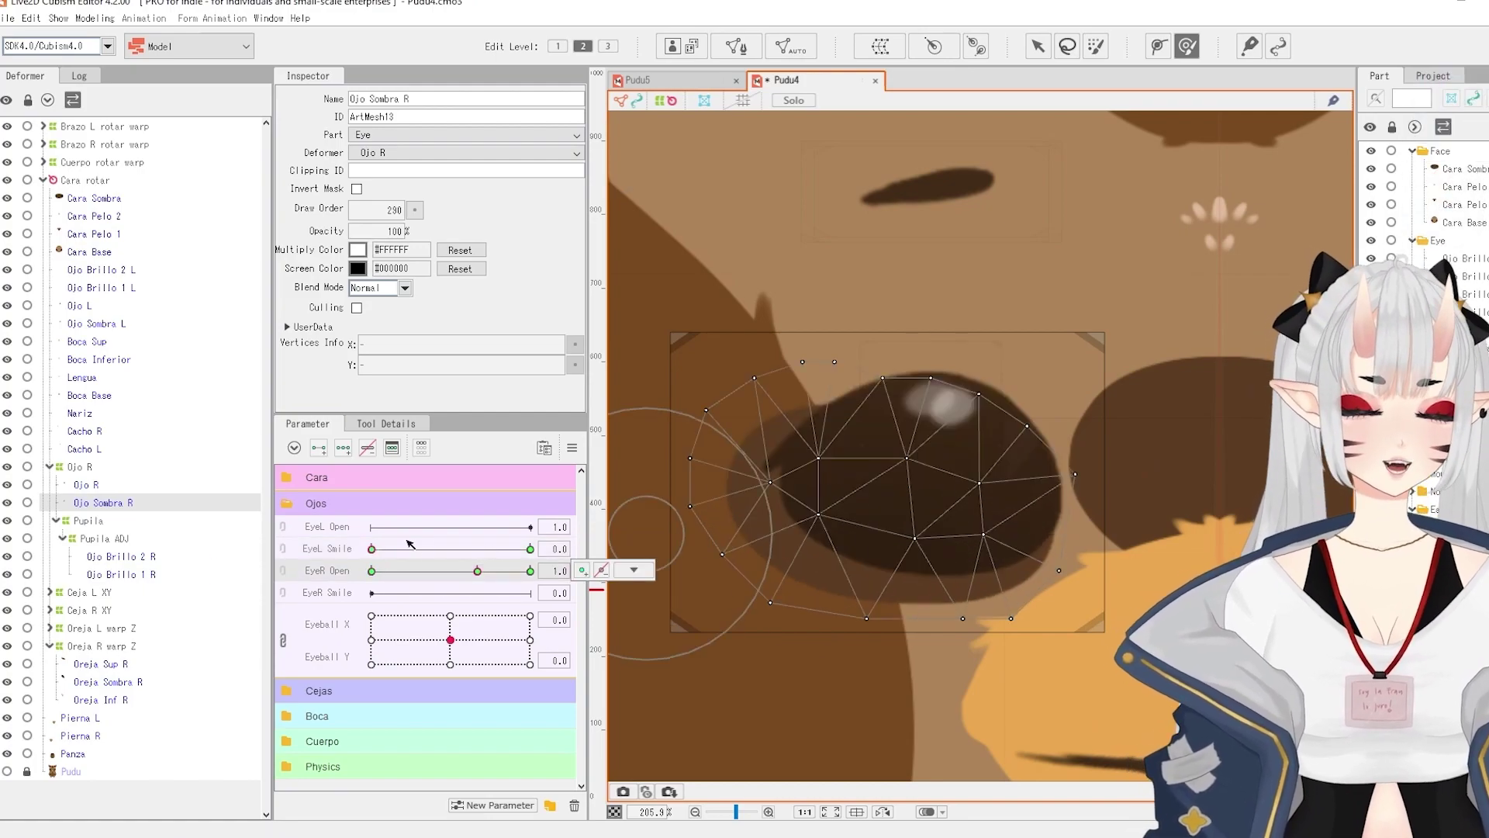
pyautogui.click(933, 509)
pyautogui.click(138, 503)
pyautogui.moveTo(922, 601); pyautogui.dragTo(921, 575)
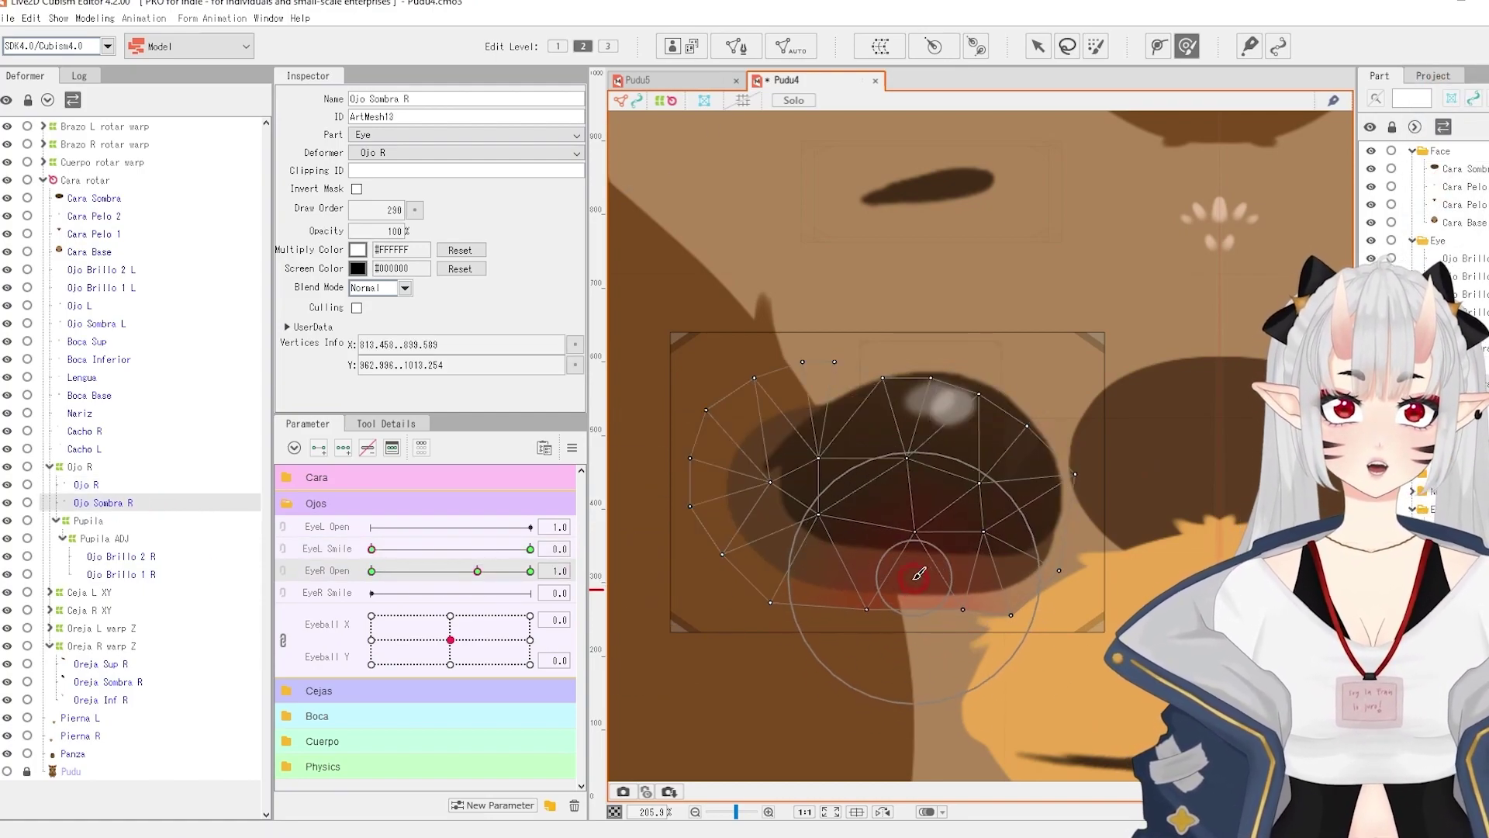
pyautogui.hotkey('ctrl', 'z')
pyautogui.hotkey('ctrl', 'z')
# With EyeL Smile at 1.0, raise Ojo R's lower edge with the deform brush at EyeR Open 1.0 and 1.5.
pyautogui.moveTo(372, 549); pyautogui.dragTo(527, 568)
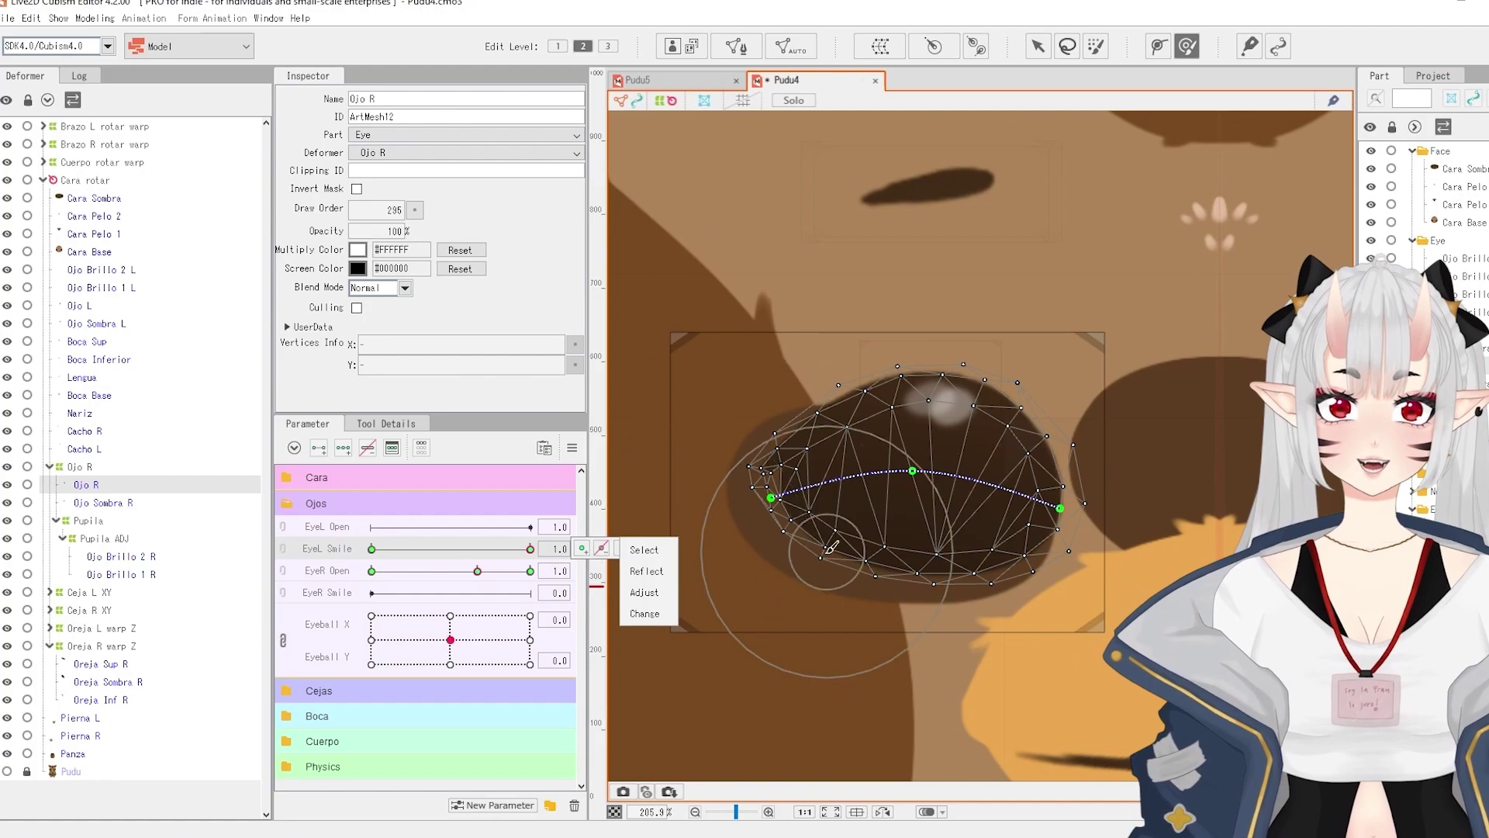
pyautogui.moveTo(921, 561); pyautogui.dragTo(931, 515)
pyautogui.click(909, 590)
pyautogui.click(531, 571)
pyautogui.click(98, 487)
pyautogui.moveTo(915, 570); pyautogui.dragTo(931, 515)
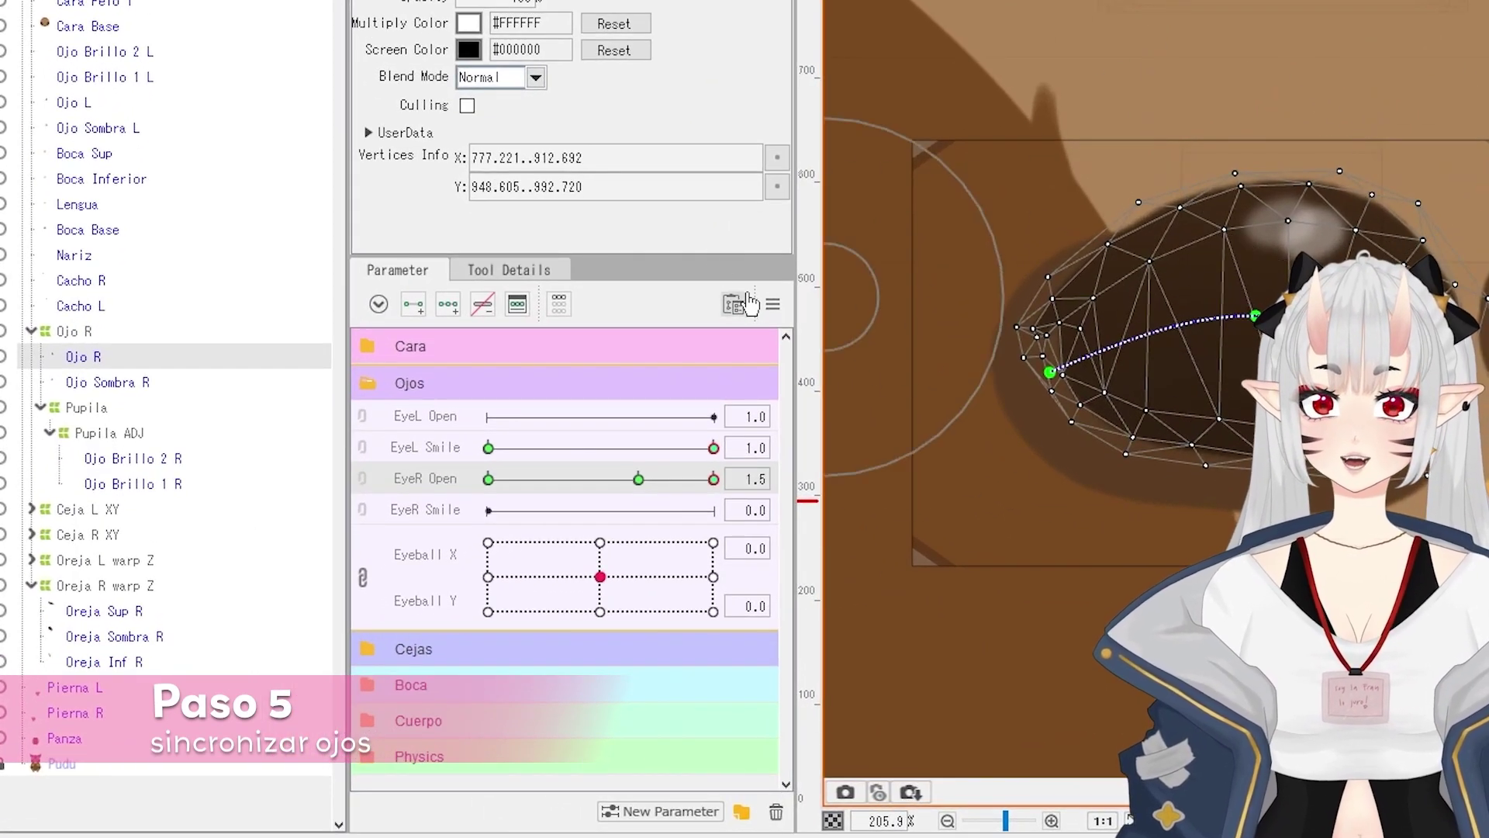
# Enable eye blinking for EyeL Open and EyeR Open, and lip-sync for Mouth Open.
pyautogui.click(770, 304)
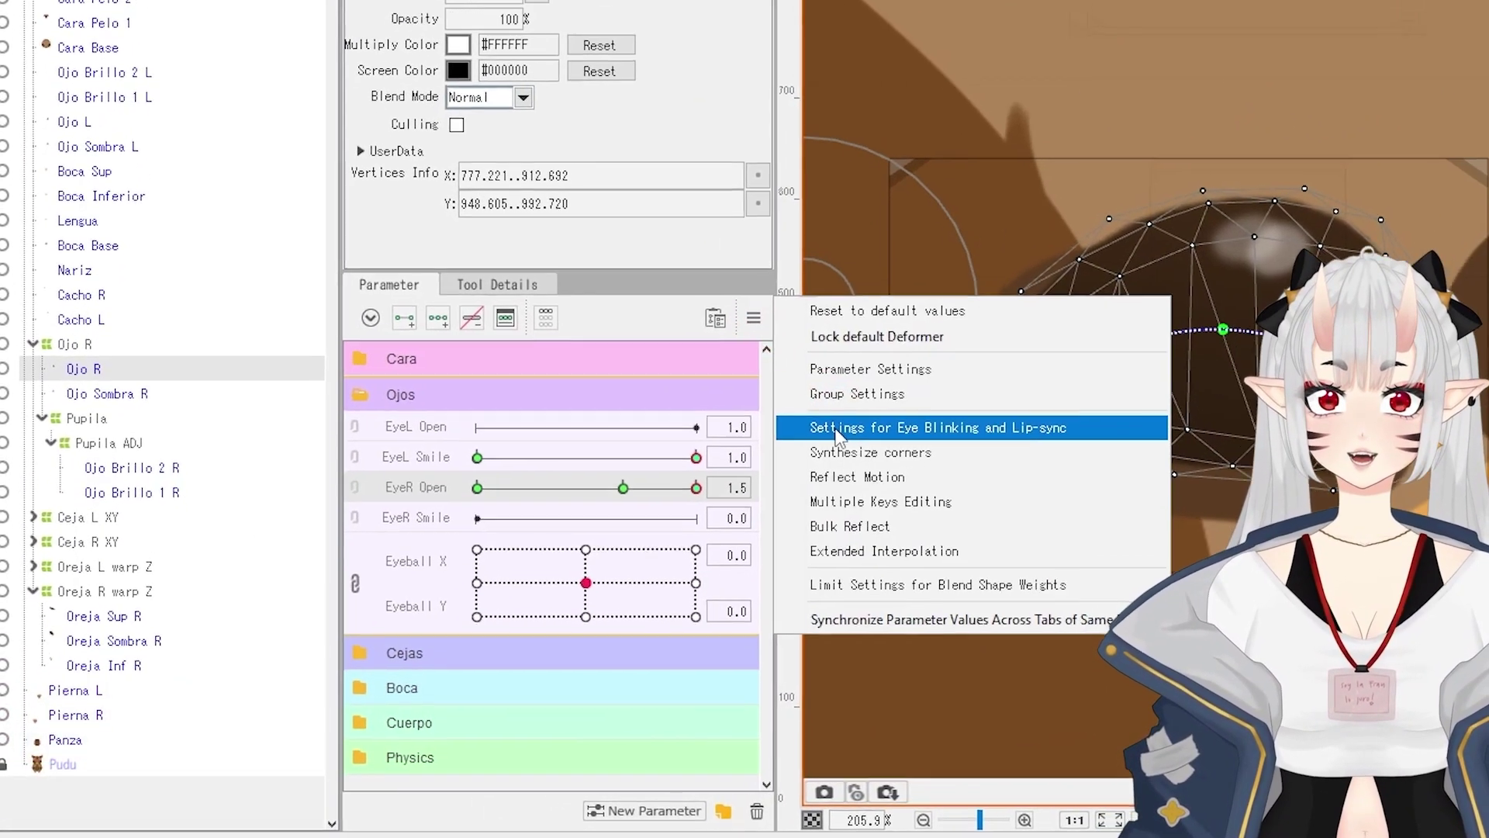
pyautogui.click(863, 418)
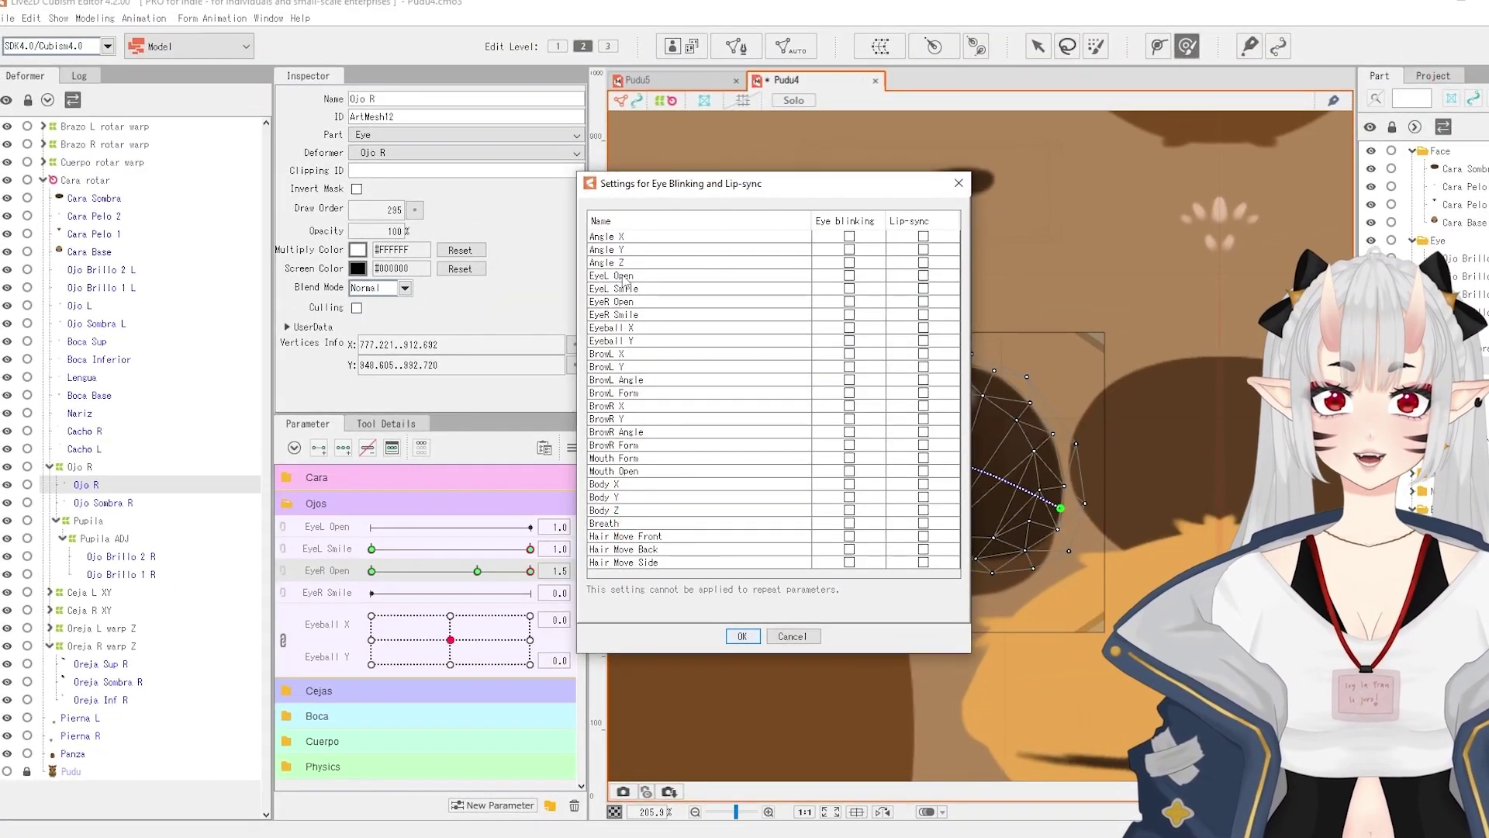
pyautogui.click(849, 276)
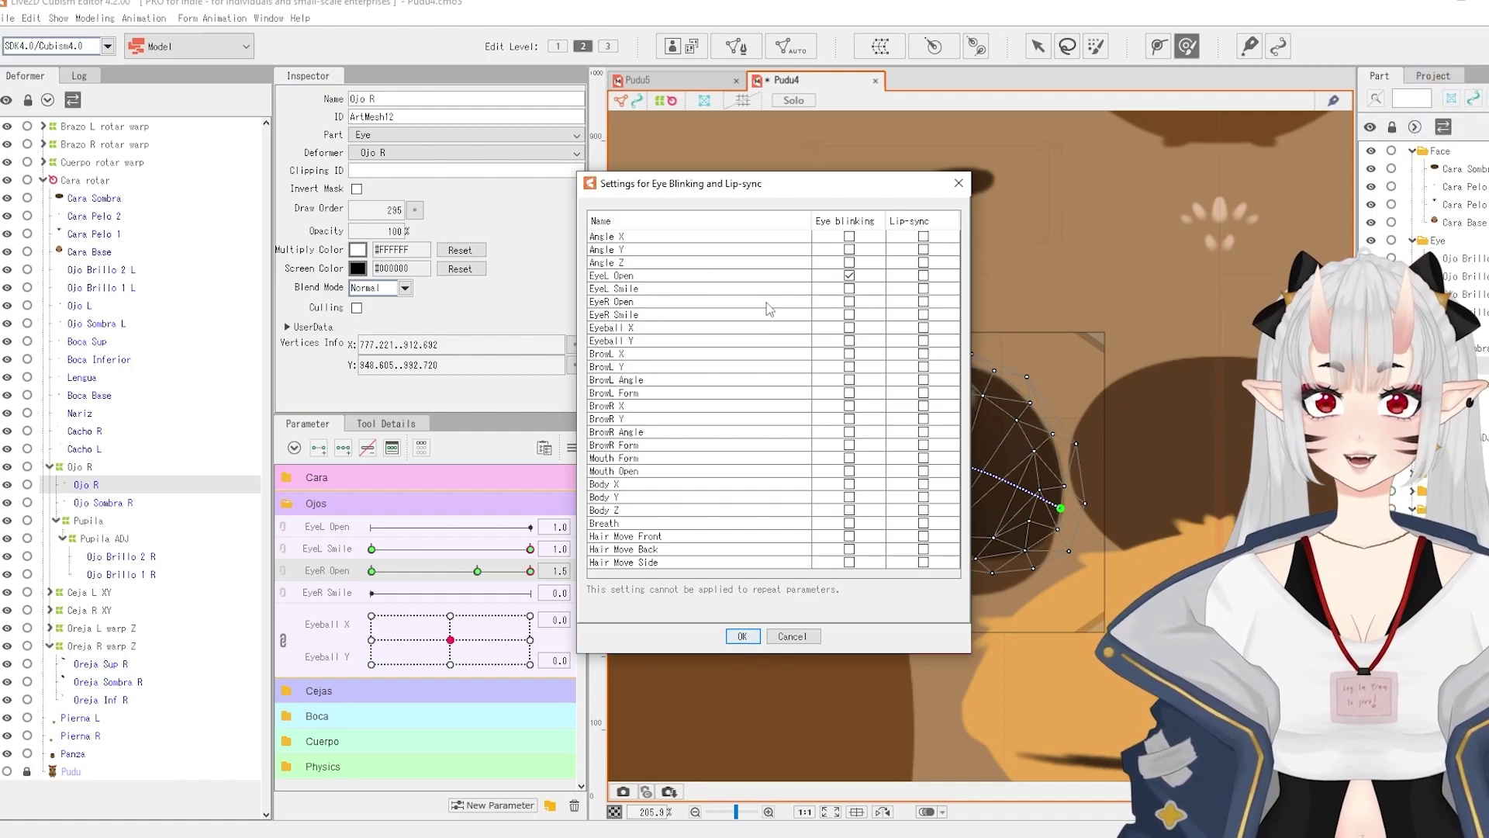
pyautogui.click(849, 302)
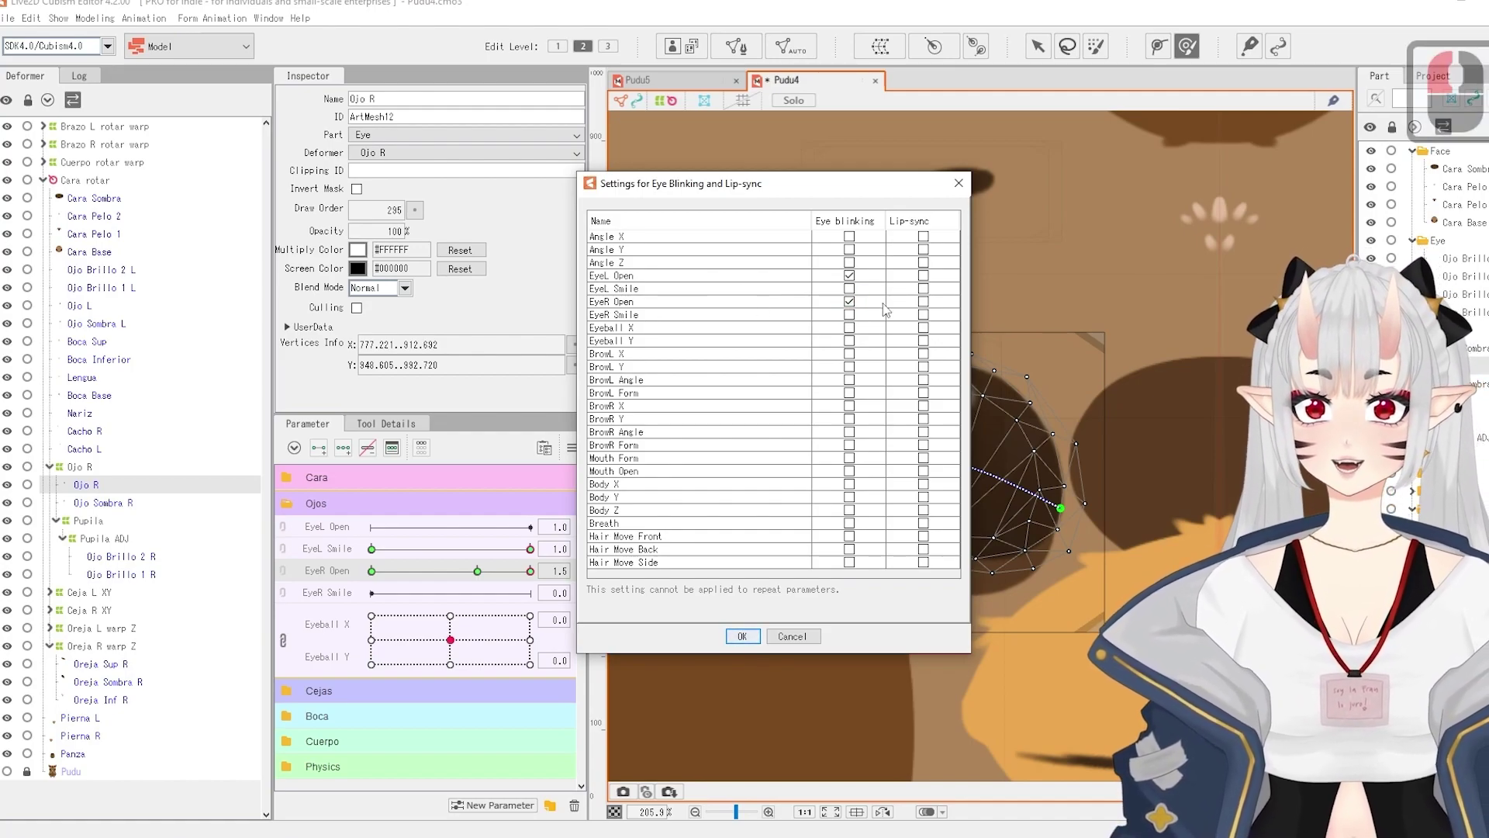
pyautogui.click(923, 471)
pyautogui.click(742, 636)
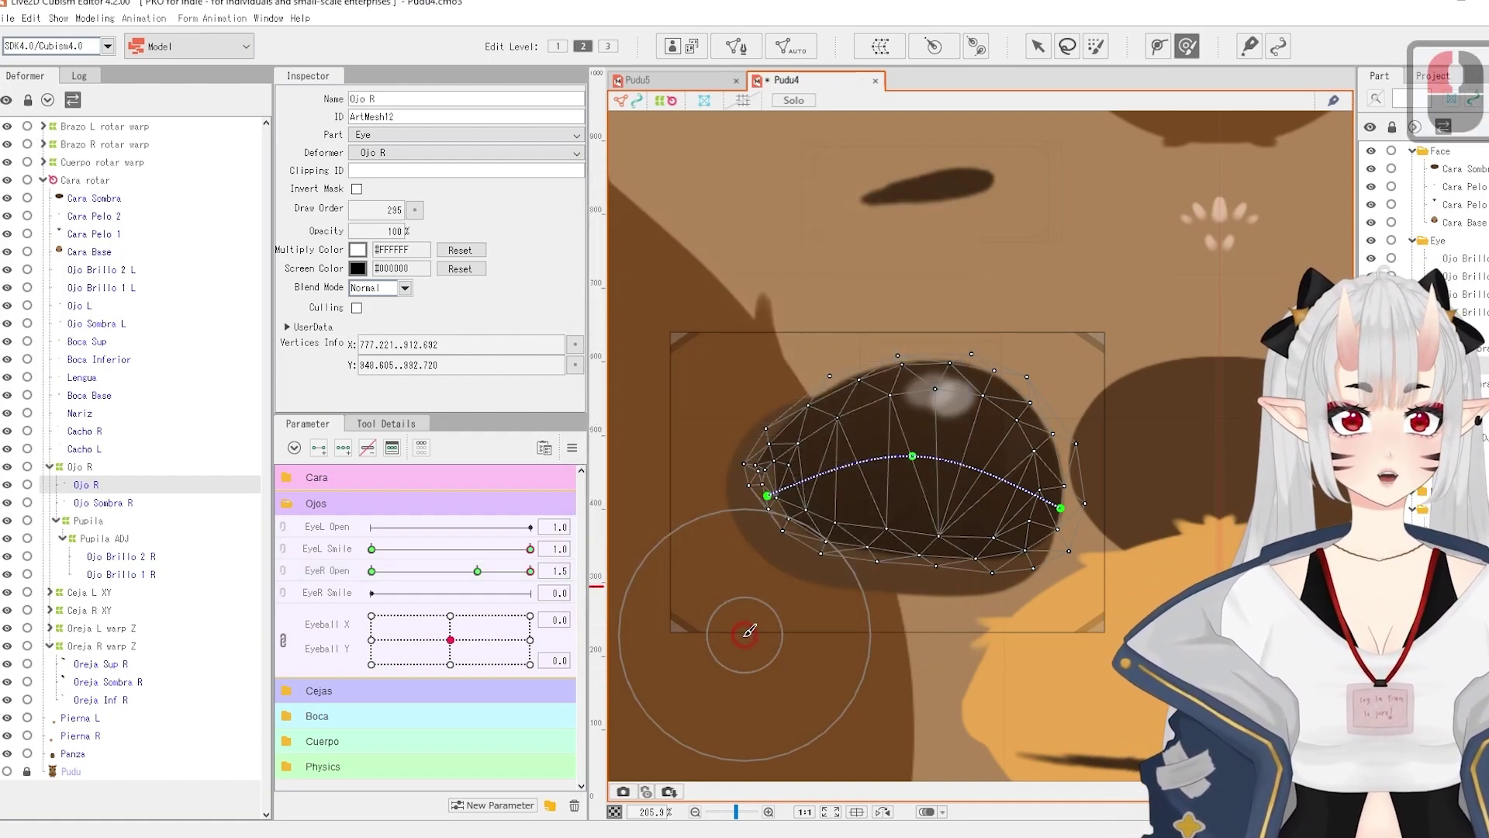
# Move the EyeL Smile keys of Ojo R and Ojo Sombra R to the EyeR Smile parameter.
pyautogui.click(531, 550)
pyautogui.click(633, 547)
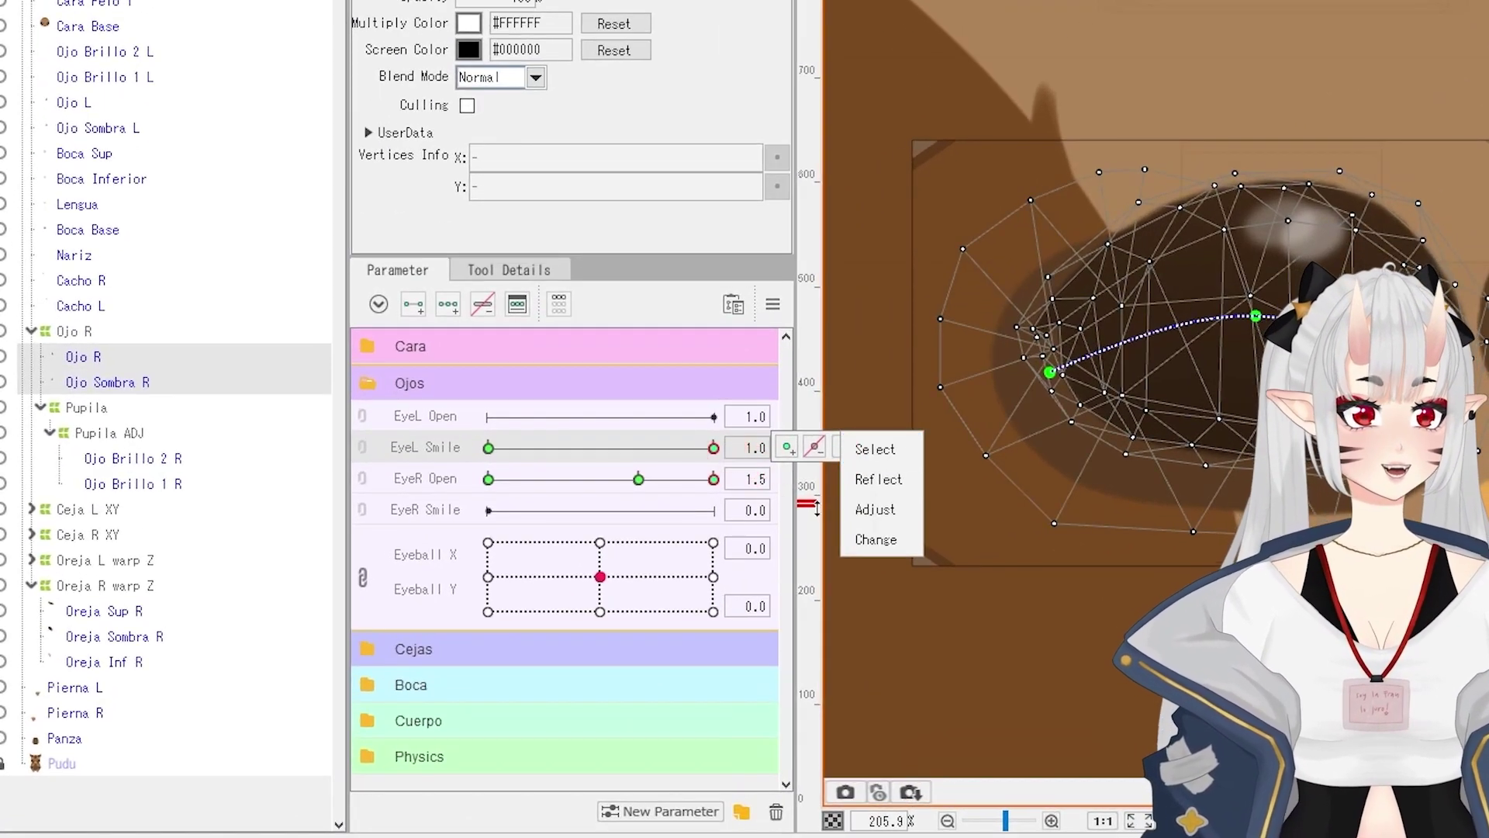
pyautogui.click(872, 536)
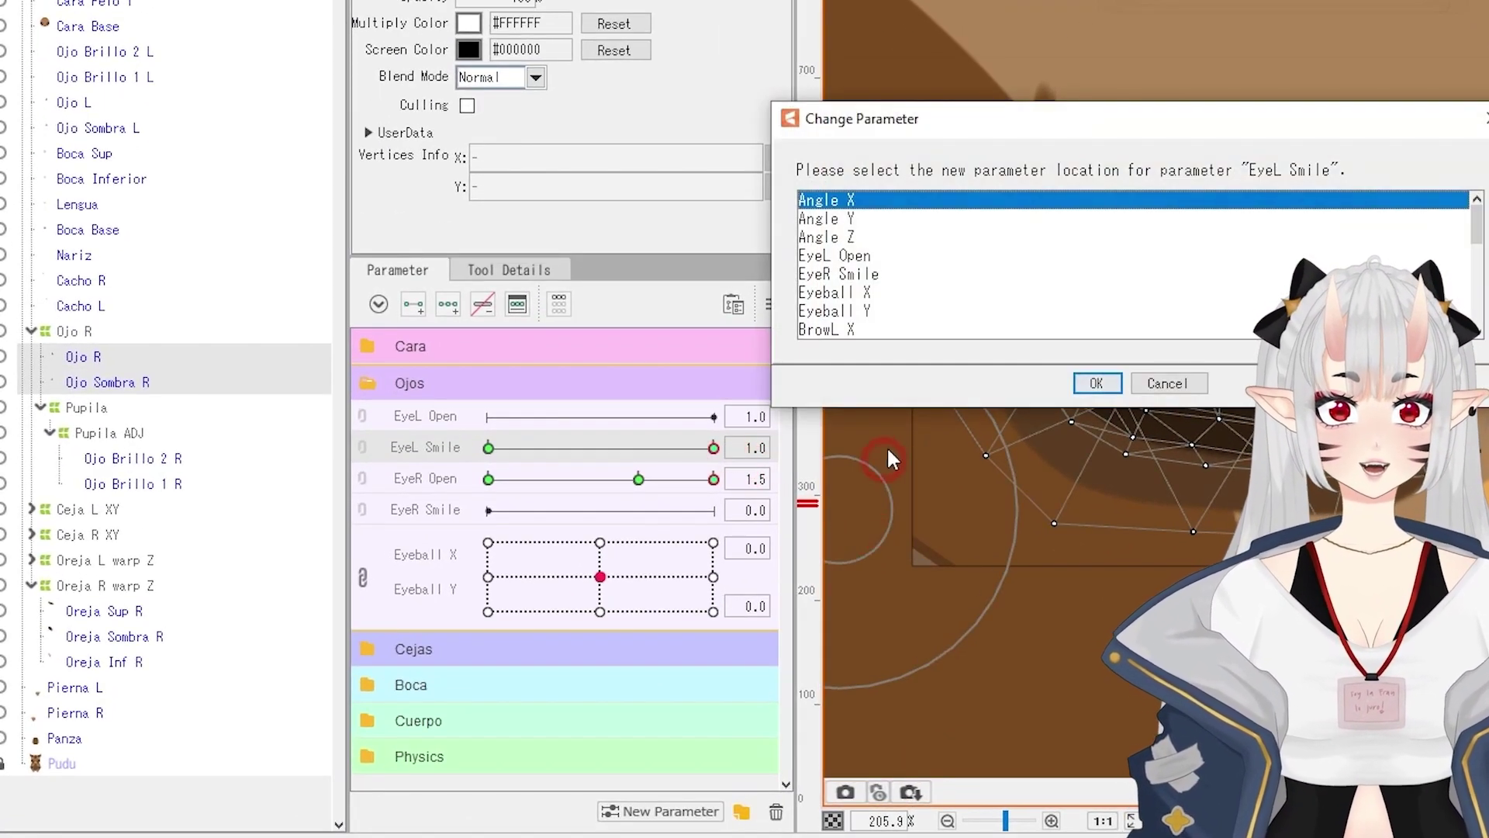
pyautogui.click(861, 274)
pyautogui.click(1085, 388)
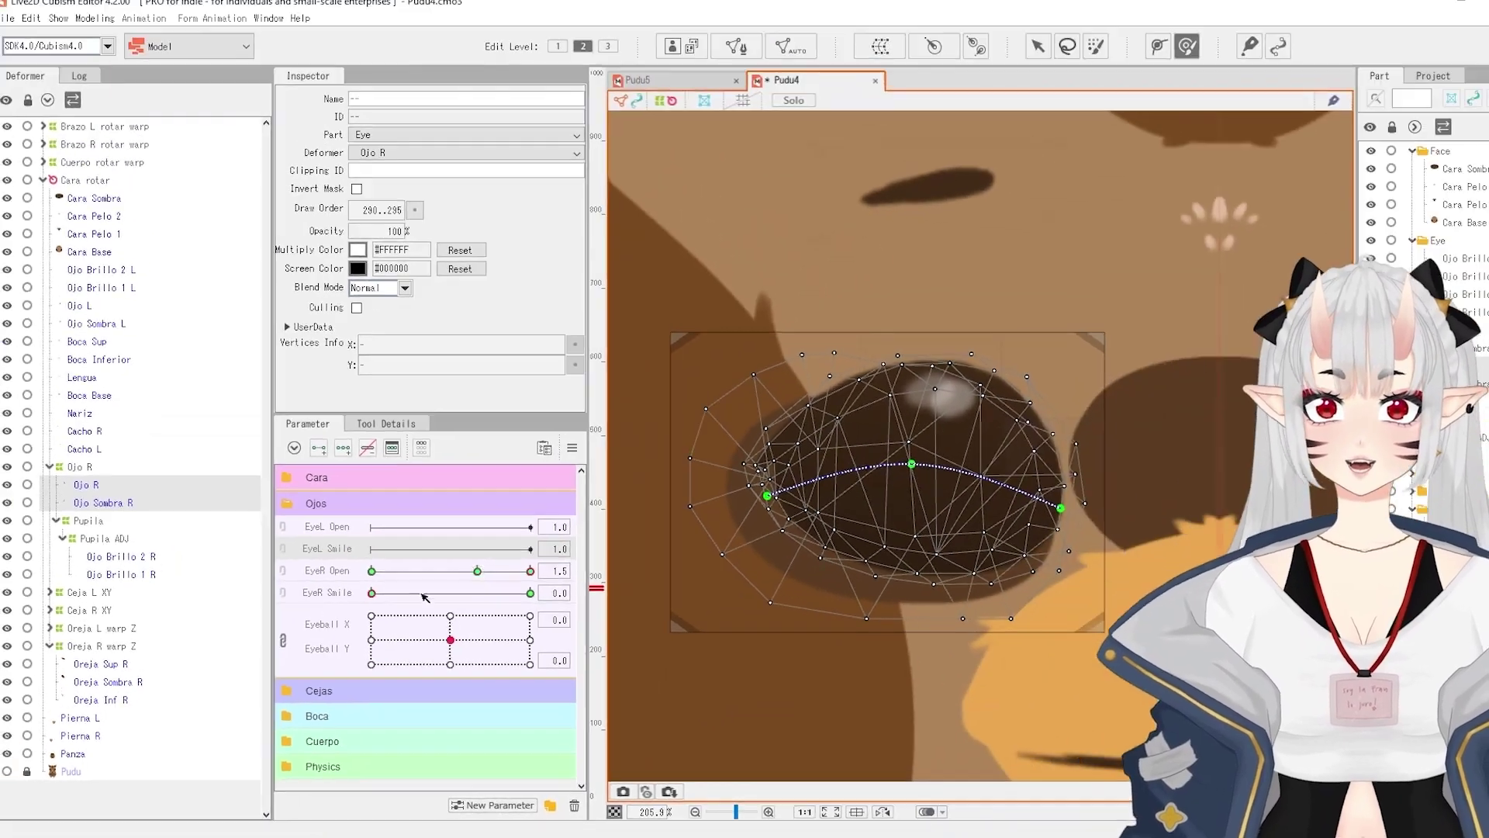
# Open the physics and scene blending preview and test the right eye's movement with EyeR Open.
pyautogui.click(94, 18)
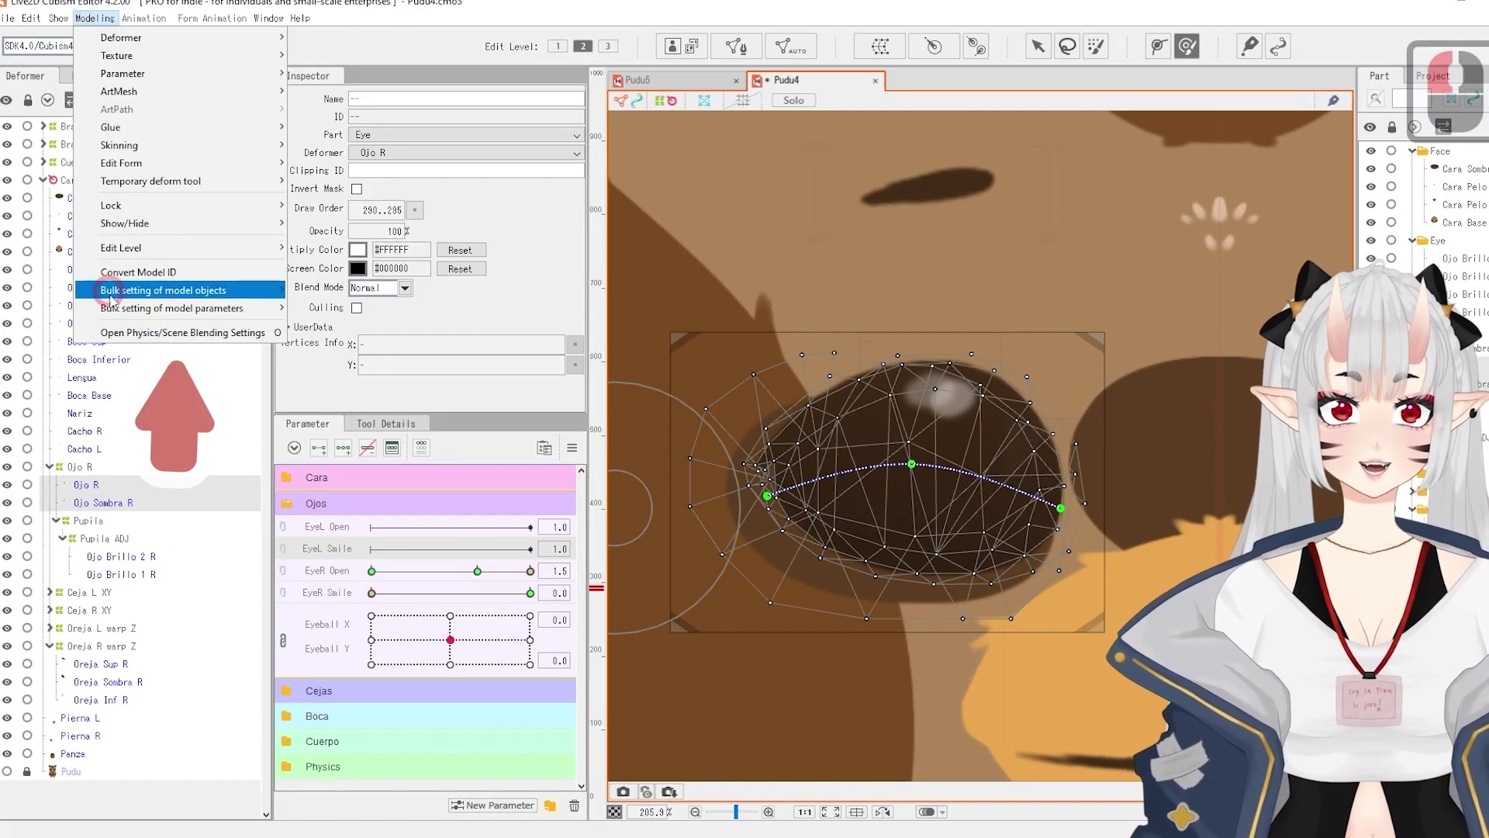
pyautogui.click(128, 333)
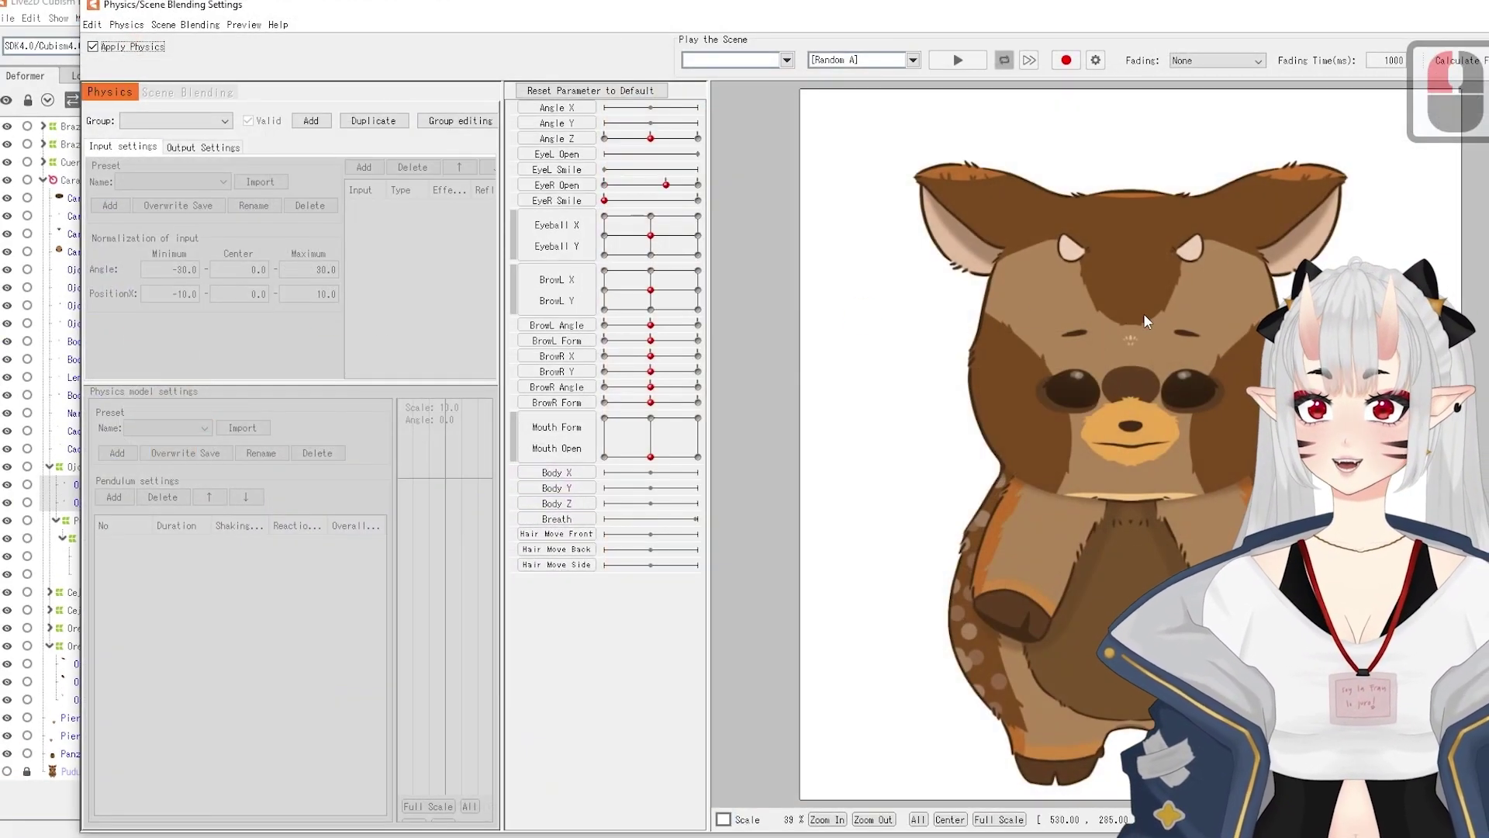
pyautogui.scroll(2, 1126, 392)
pyautogui.scroll(2, 1123, 389)
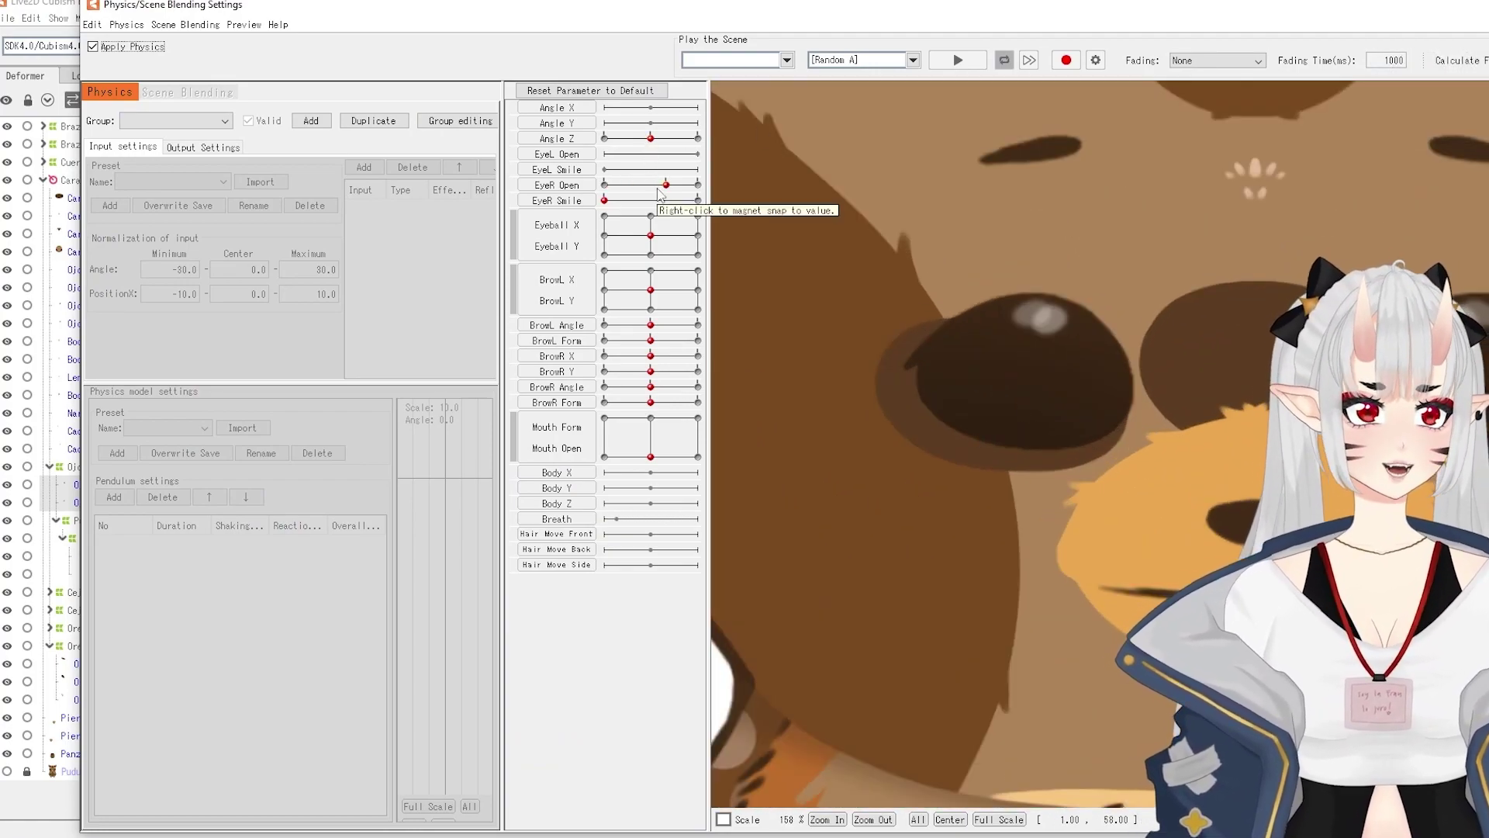
pyautogui.moveTo(629, 187); pyautogui.dragTo(676, 185)
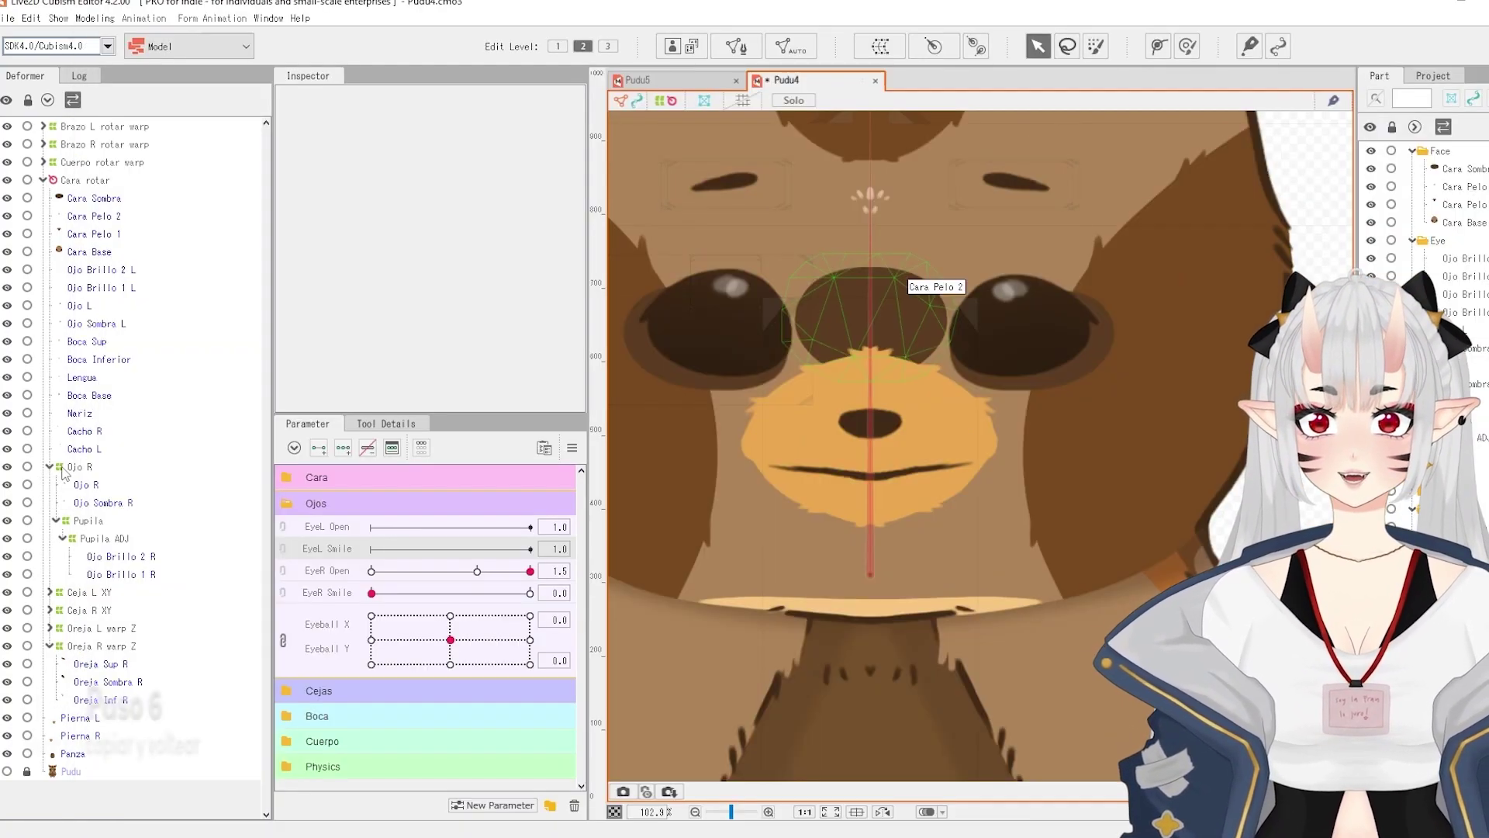
# Duplicate the Ojo R warp deformer together with all its meshes and pupil deformers by copying and pasting them.
pyautogui.click(65, 467)
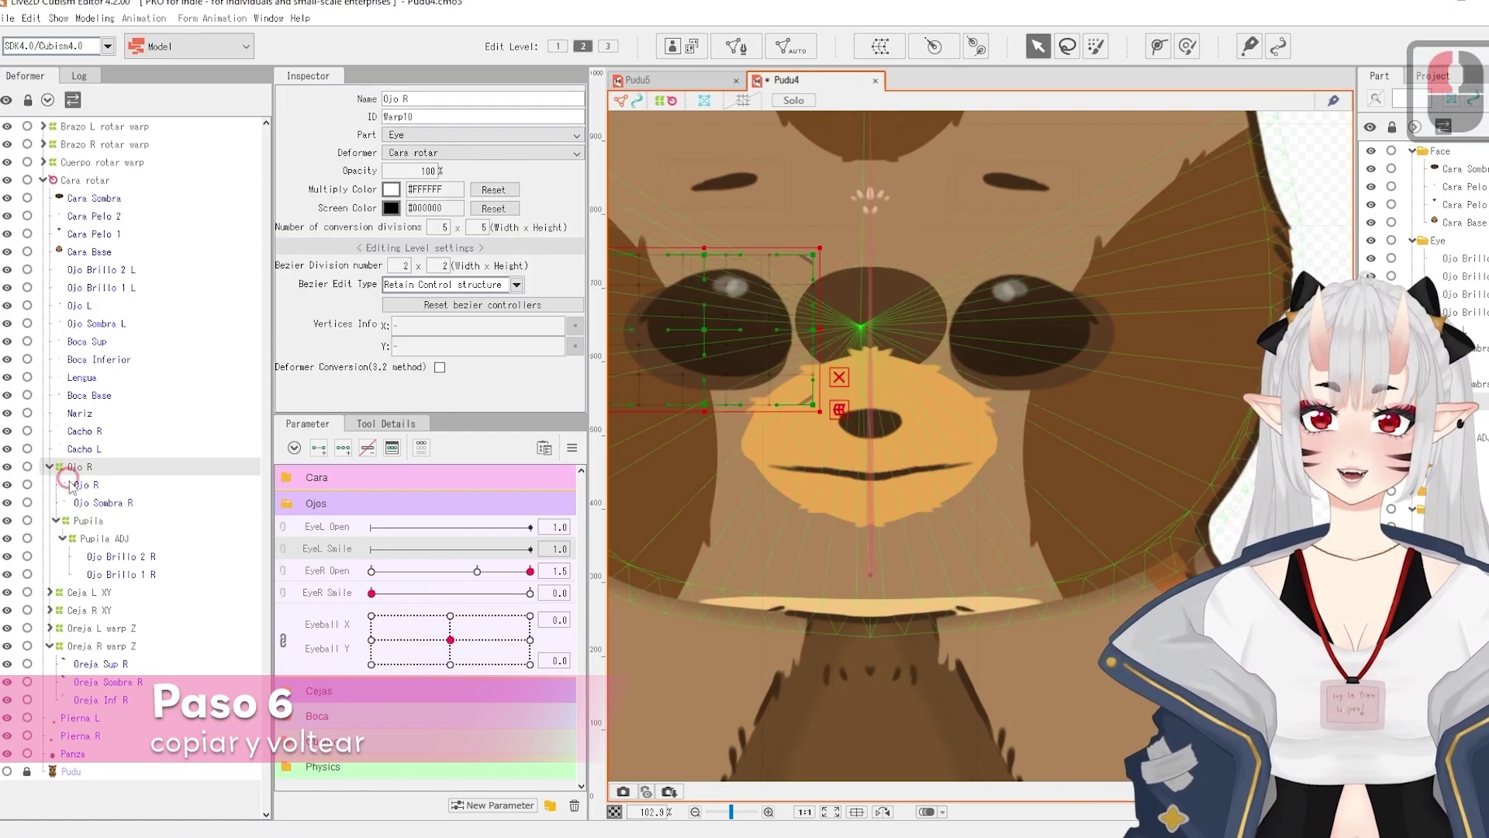
pyautogui.keyDown('shift'); pyautogui.click(93, 574); pyautogui.keyUp('shift')
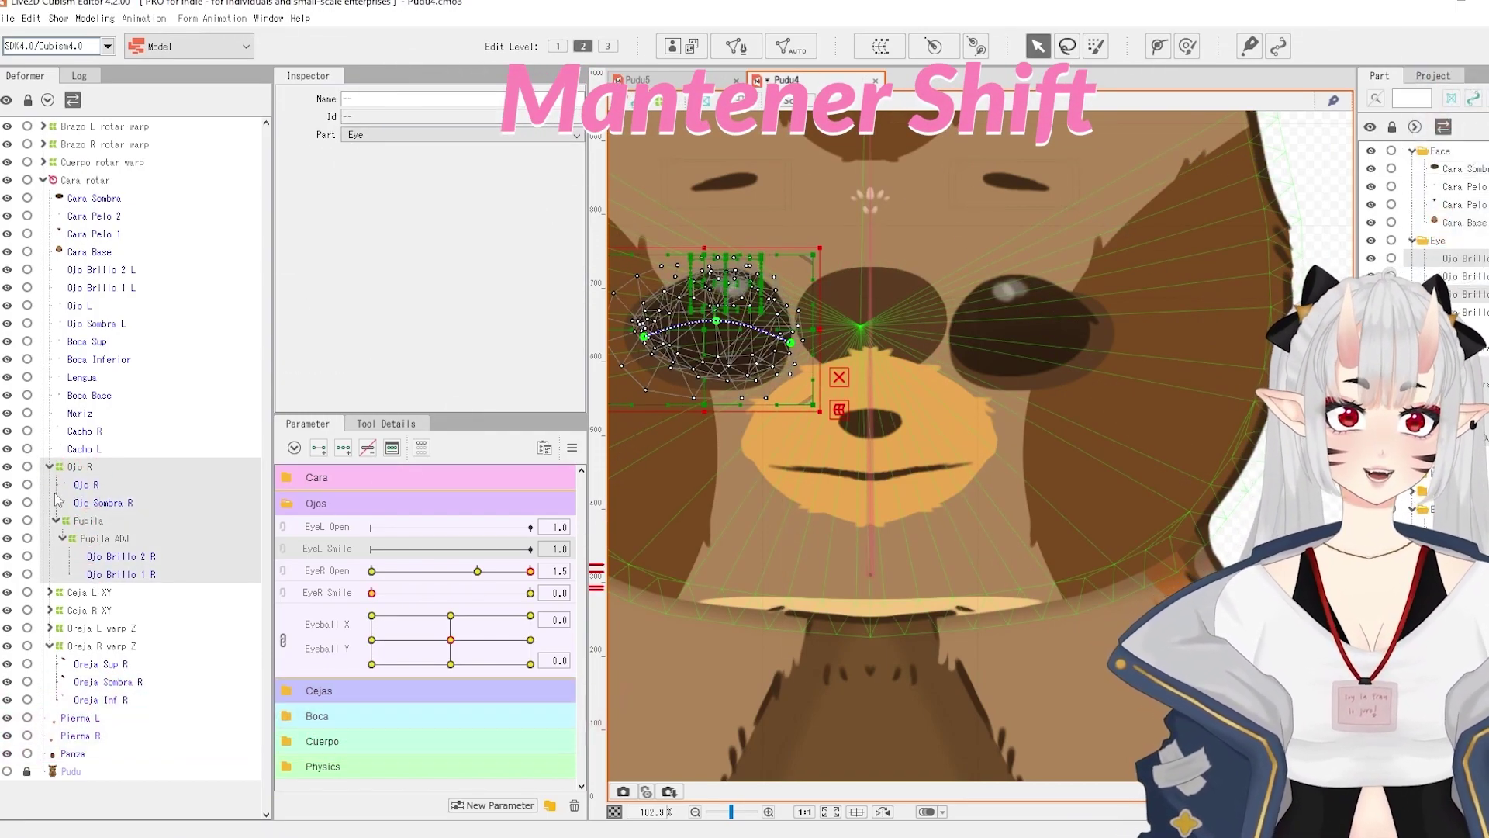
pyautogui.rightClick(999, 262)
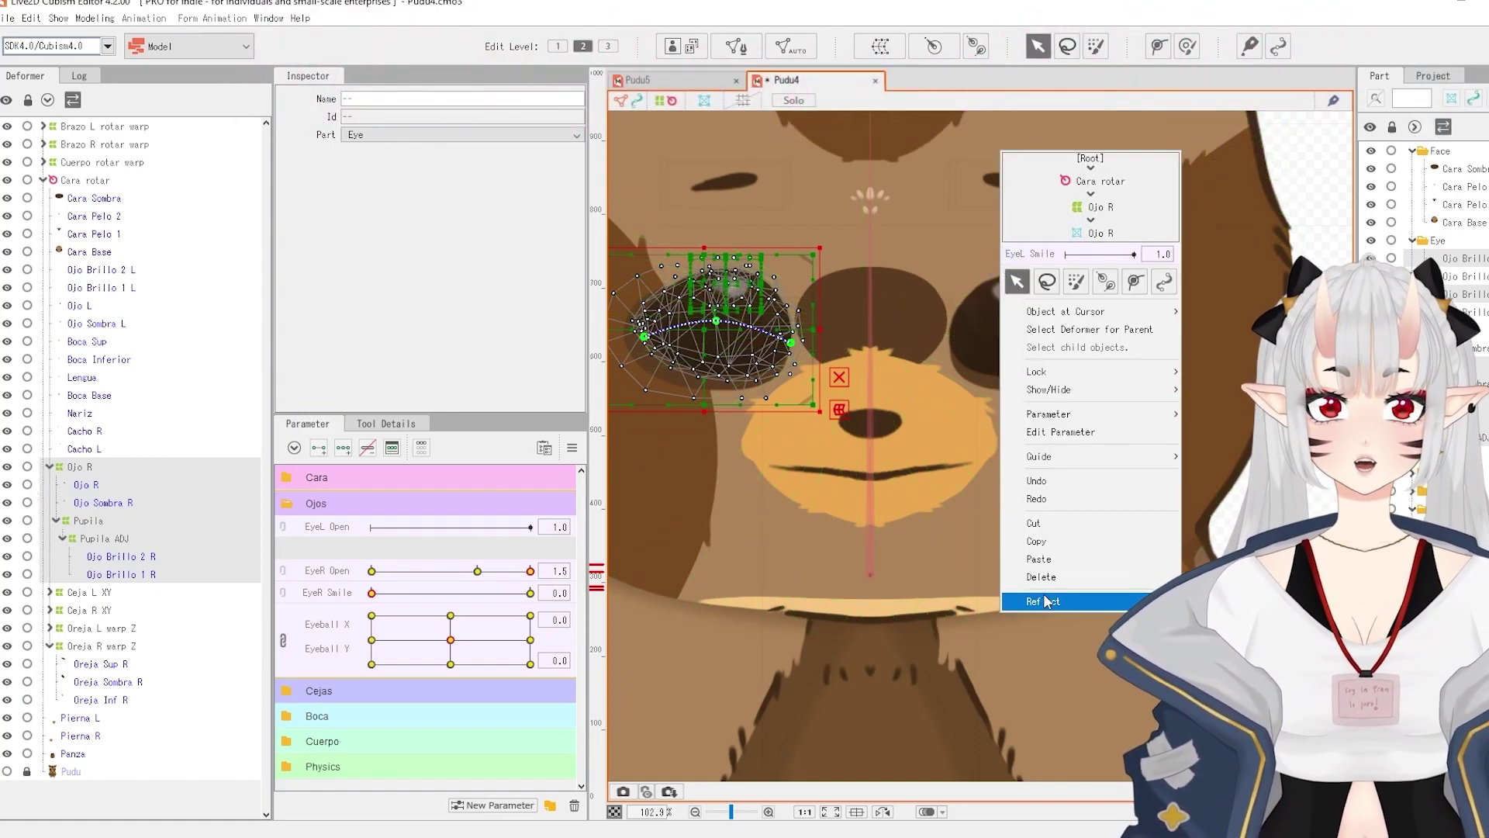
pyautogui.click(1041, 541)
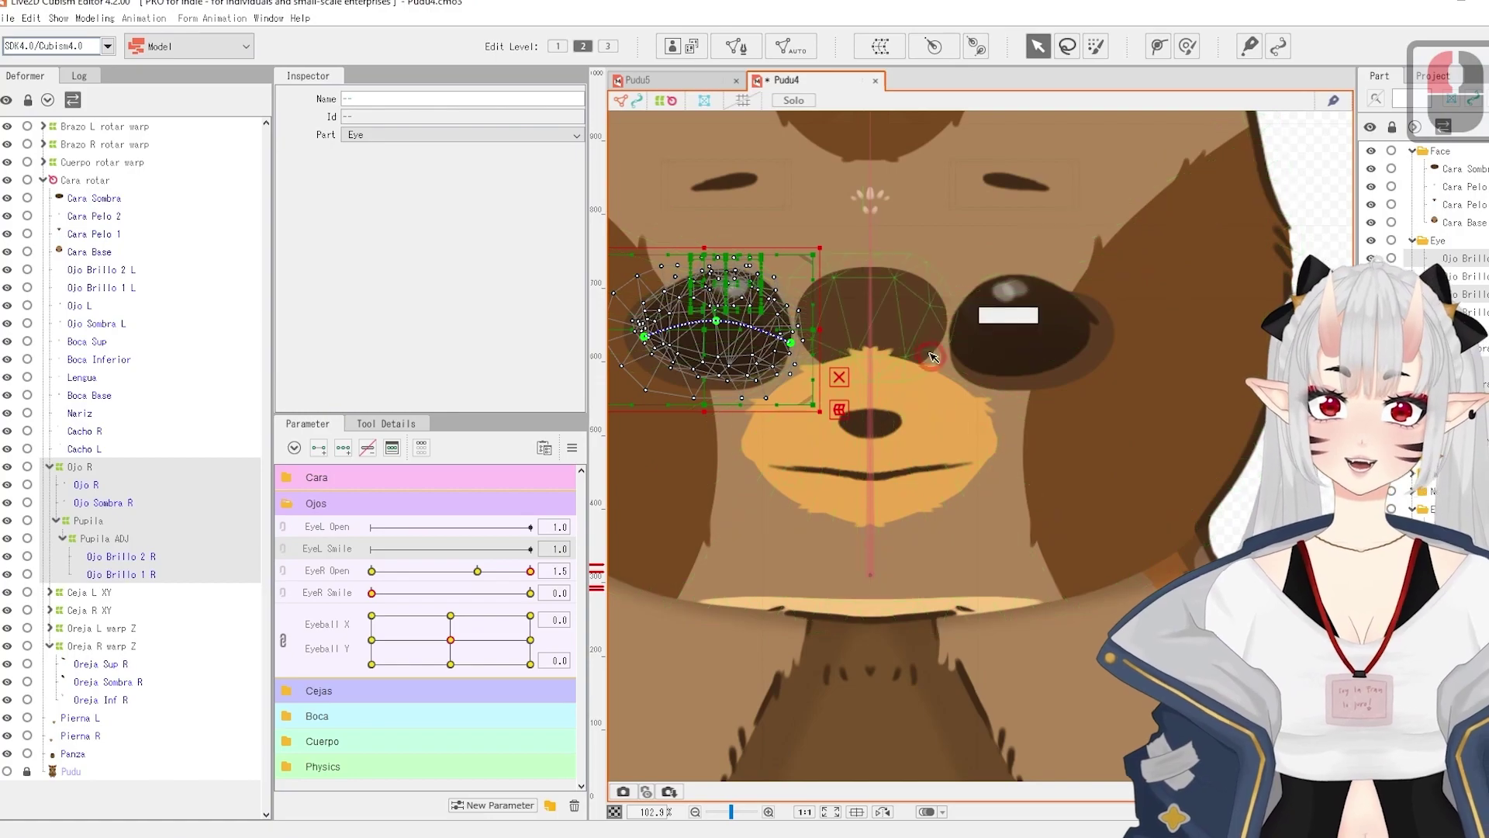
pyautogui.rightClick(942, 403)
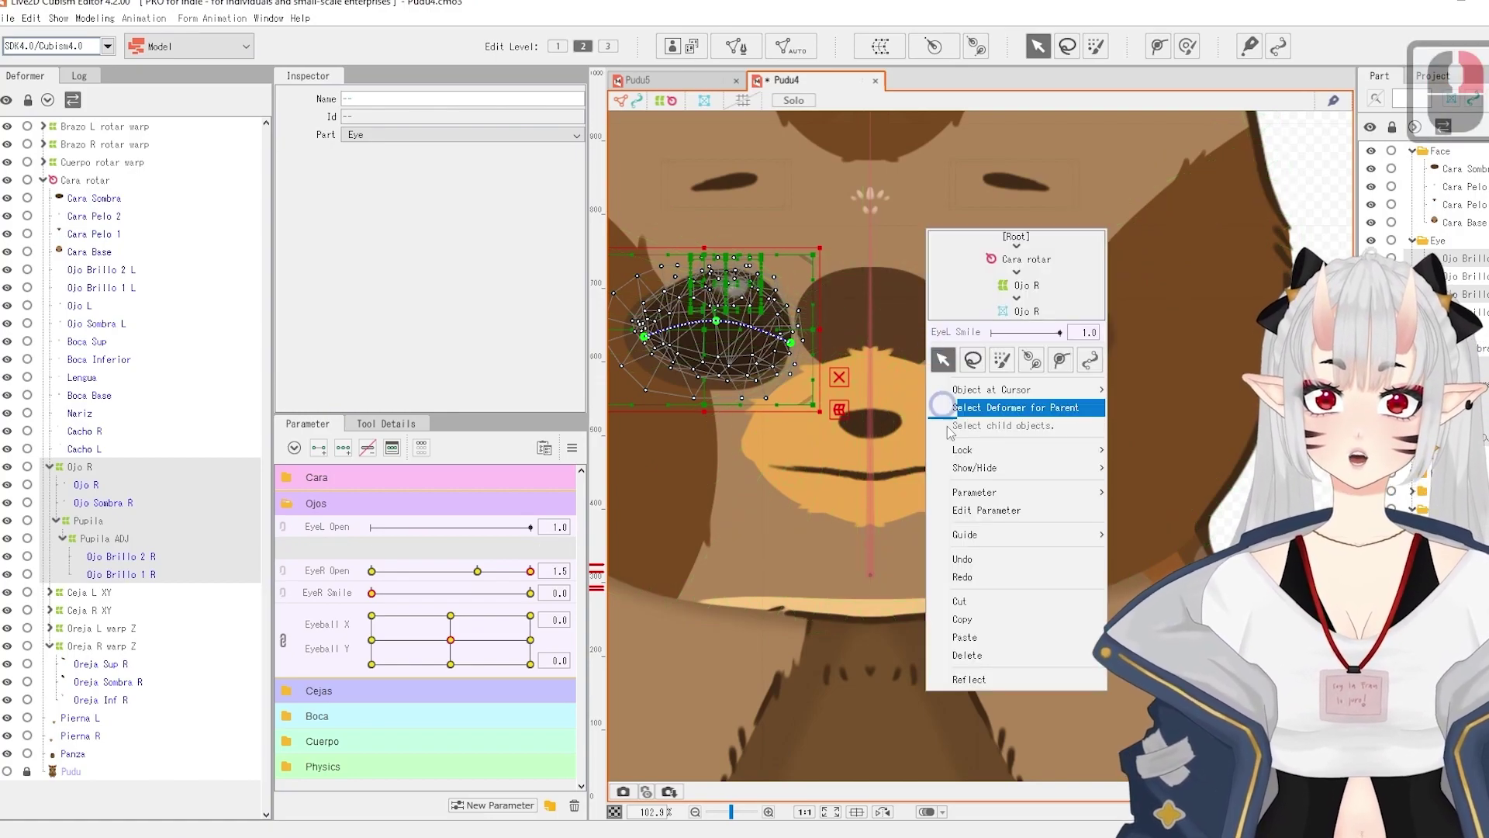
pyautogui.click(961, 642)
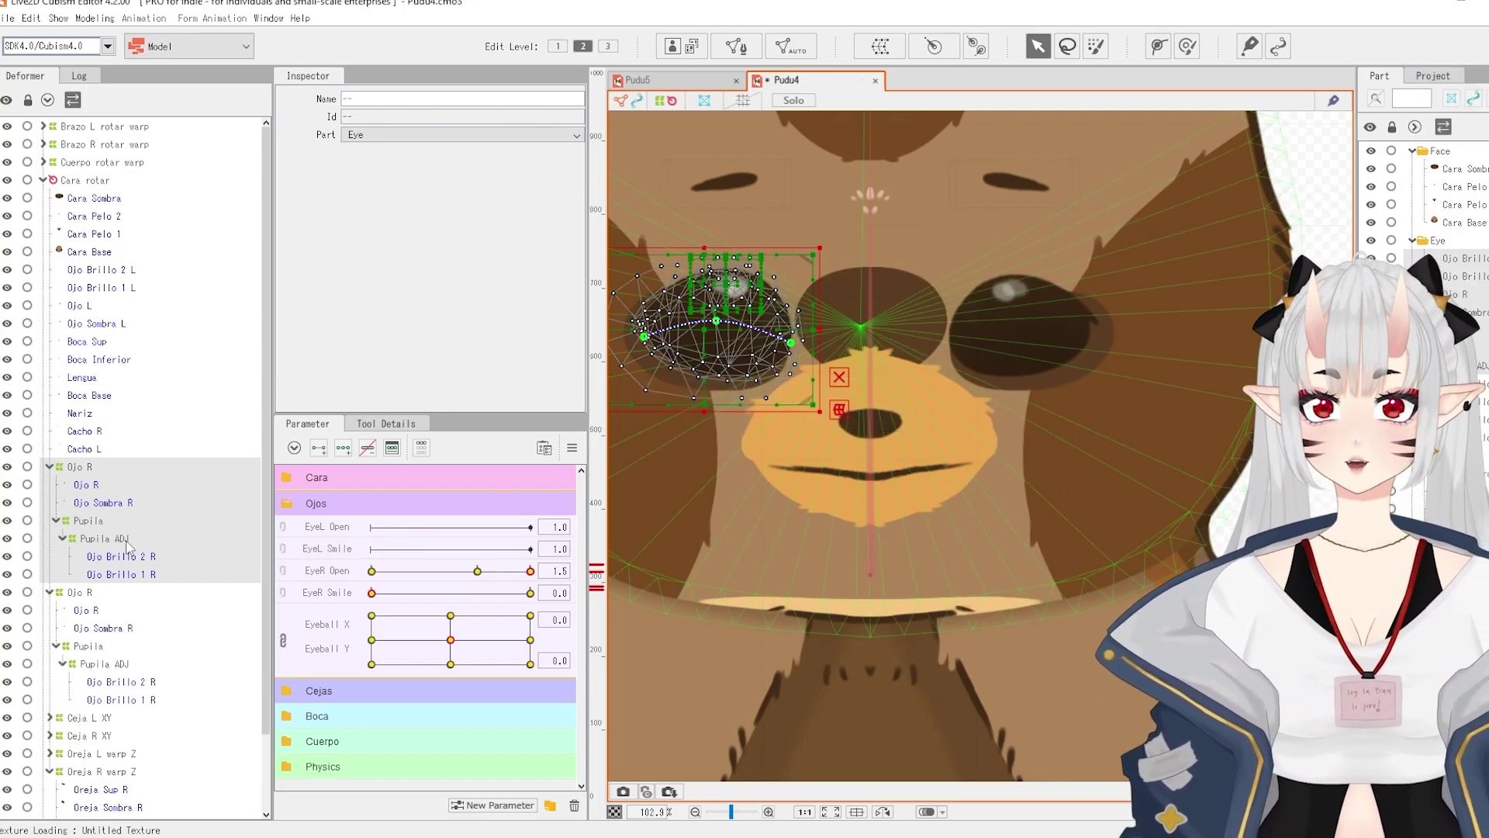
# Rename one Ojo R warp deformer of the duplicated pair and its Ojo R mesh as Ojo L.
pyautogui.click(80, 468)
pyautogui.click(414, 100)
pyautogui.press('BackSpace')
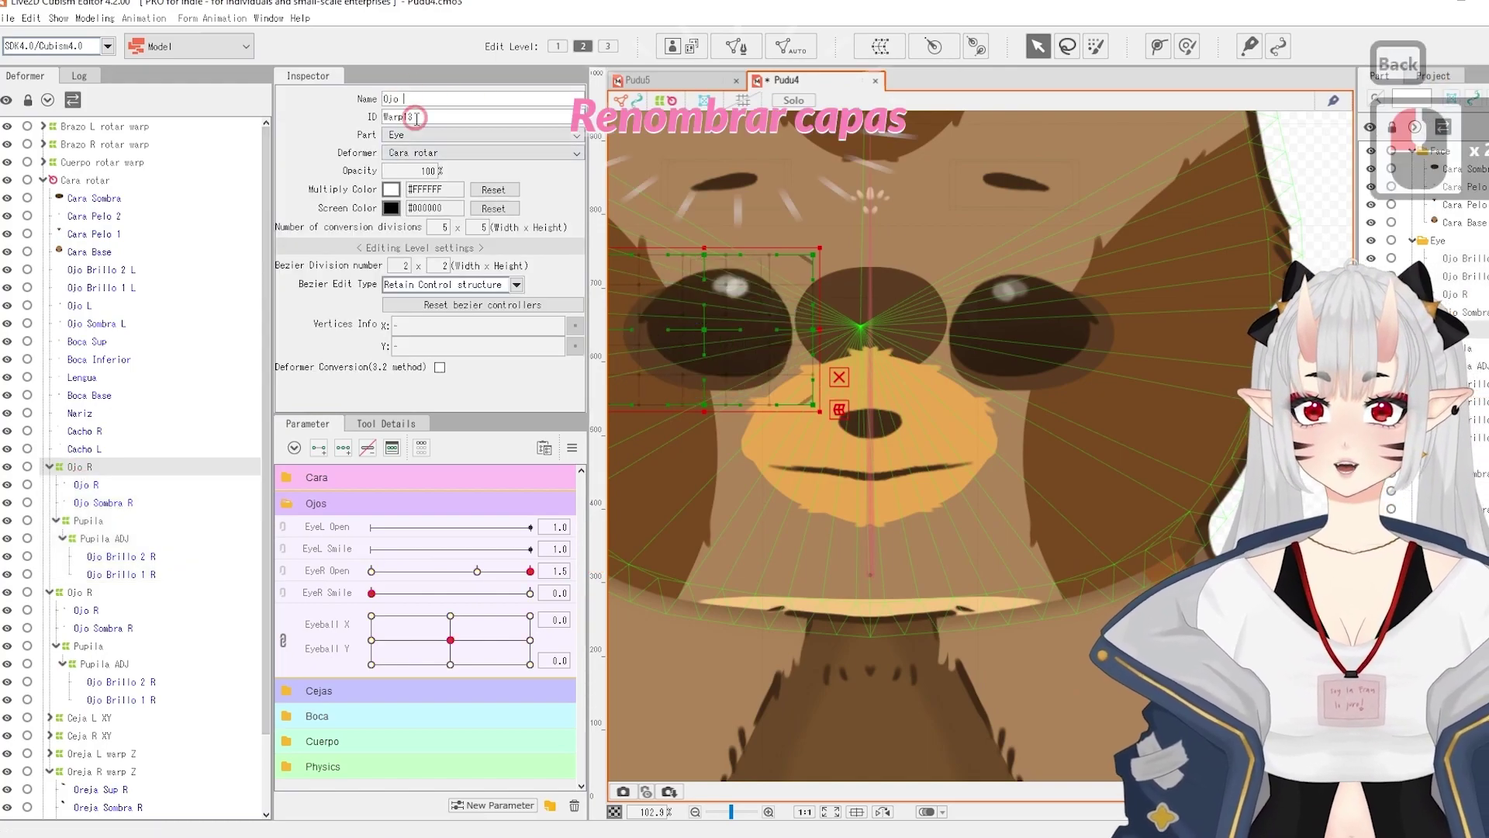
pyautogui.write('L')
pyautogui.click(92, 486)
pyautogui.click(381, 101)
pyautogui.click(382, 101)
pyautogui.press('BackSpace')
pyautogui.write('L')
pyautogui.press('Return')
# Rename the Ojo Sombra R mesh inside the Ojo L deformer as Ojo Sombra L.
pyautogui.click(120, 556)
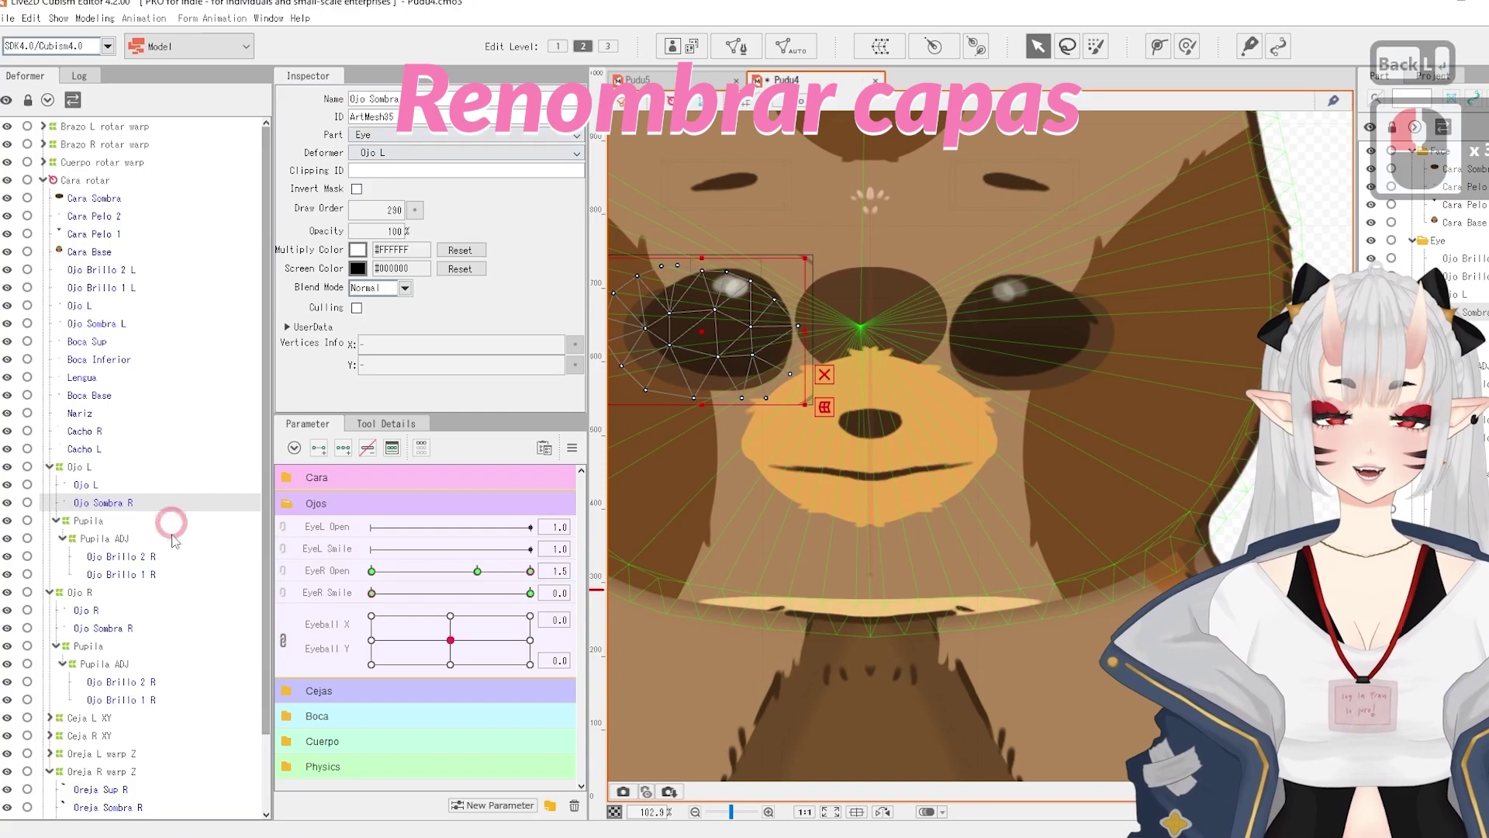
pyautogui.click(465, 107)
pyautogui.press('BackSpace')
pyautogui.write('L')
pyautogui.press('Return')
pyautogui.click(120, 574)
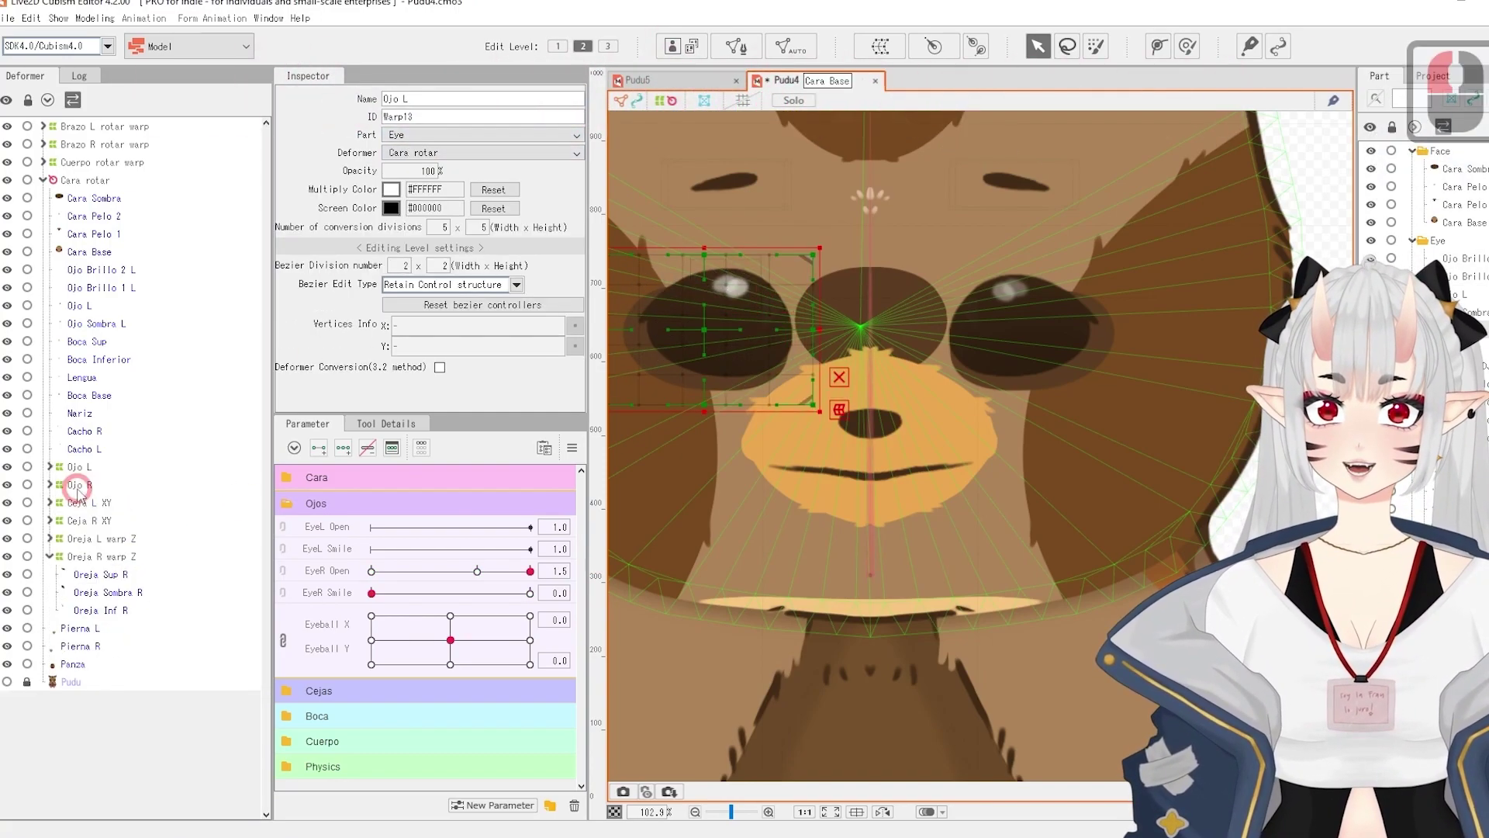
# Create a rotation deformer named Eye Rotation in part Eye as the parent of the Ojo L warp deformer.
pyautogui.click(76, 485)
pyautogui.click(72, 468)
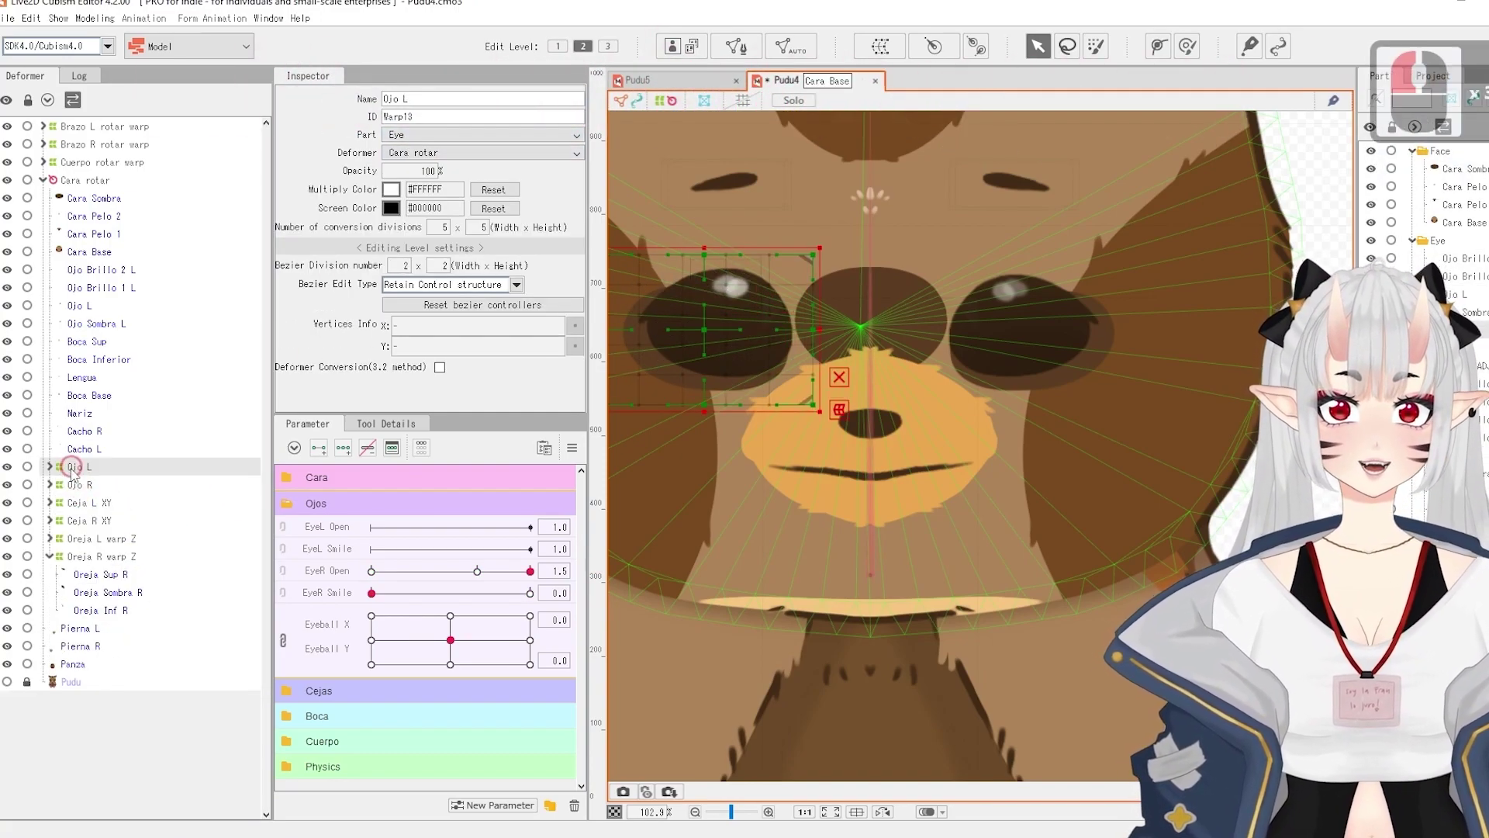
pyautogui.click(50, 466)
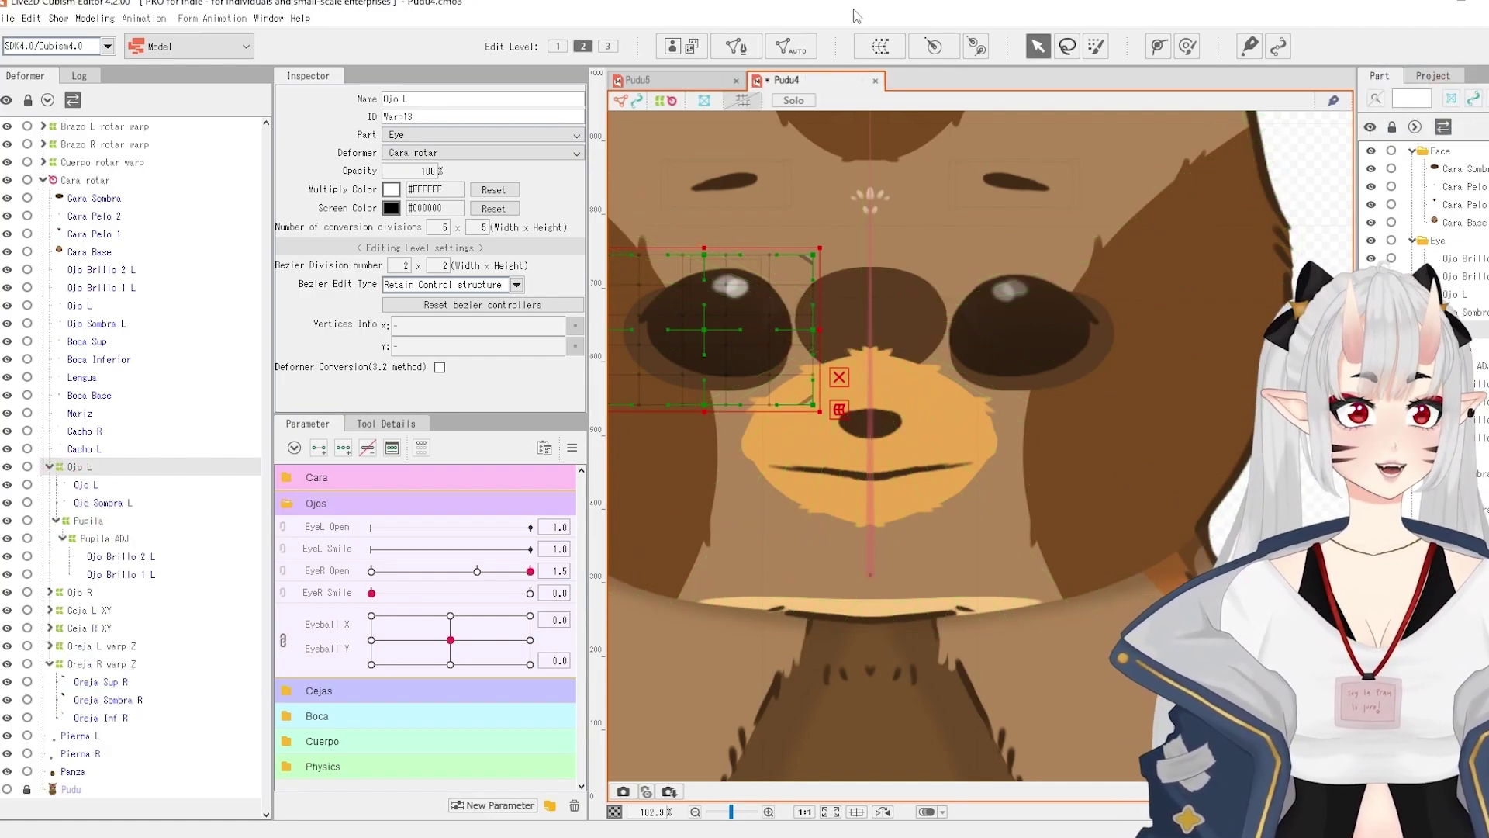
pyautogui.click(930, 48)
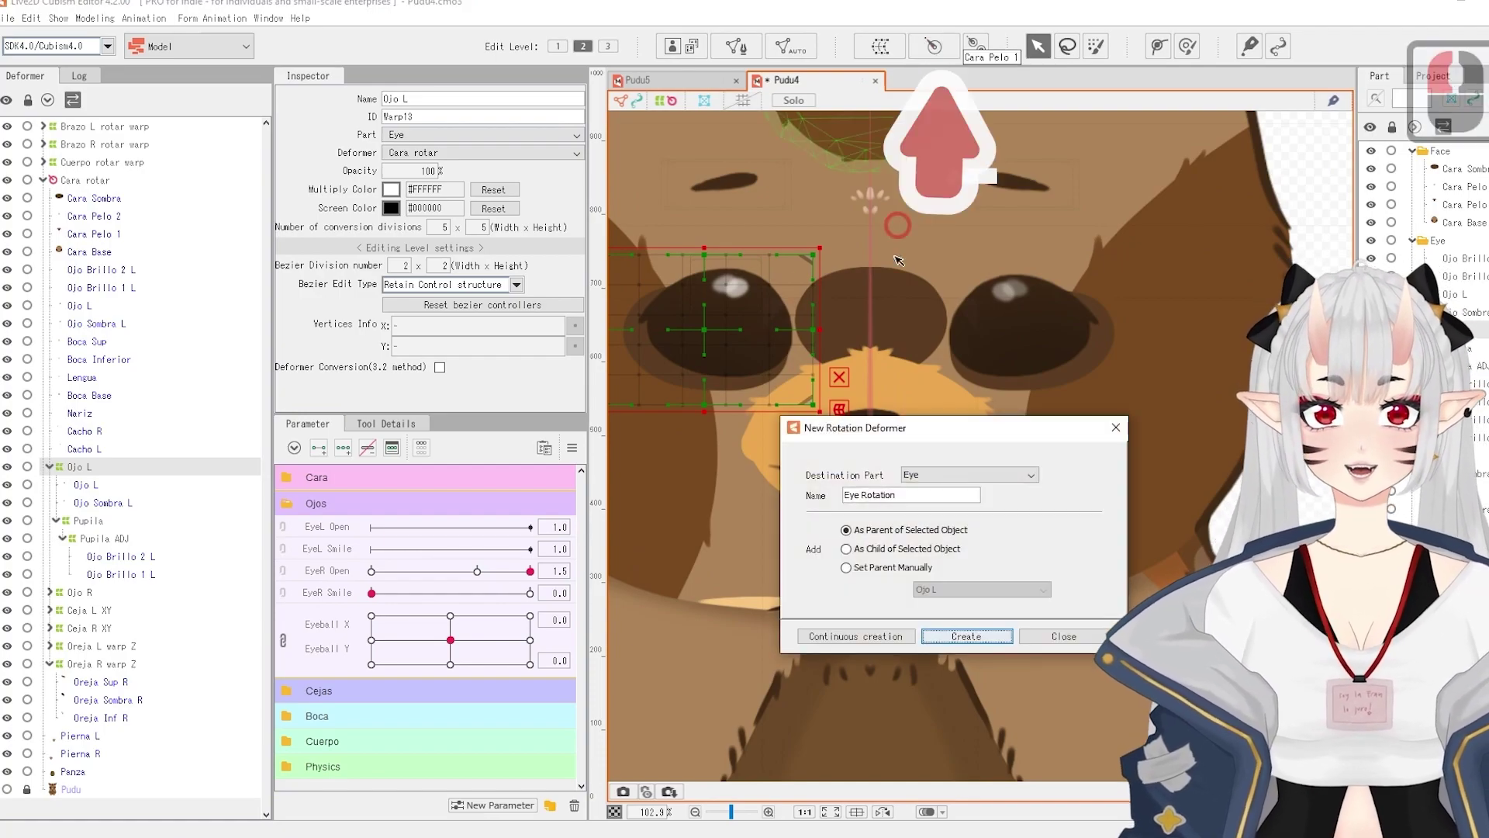
pyautogui.click(935, 630)
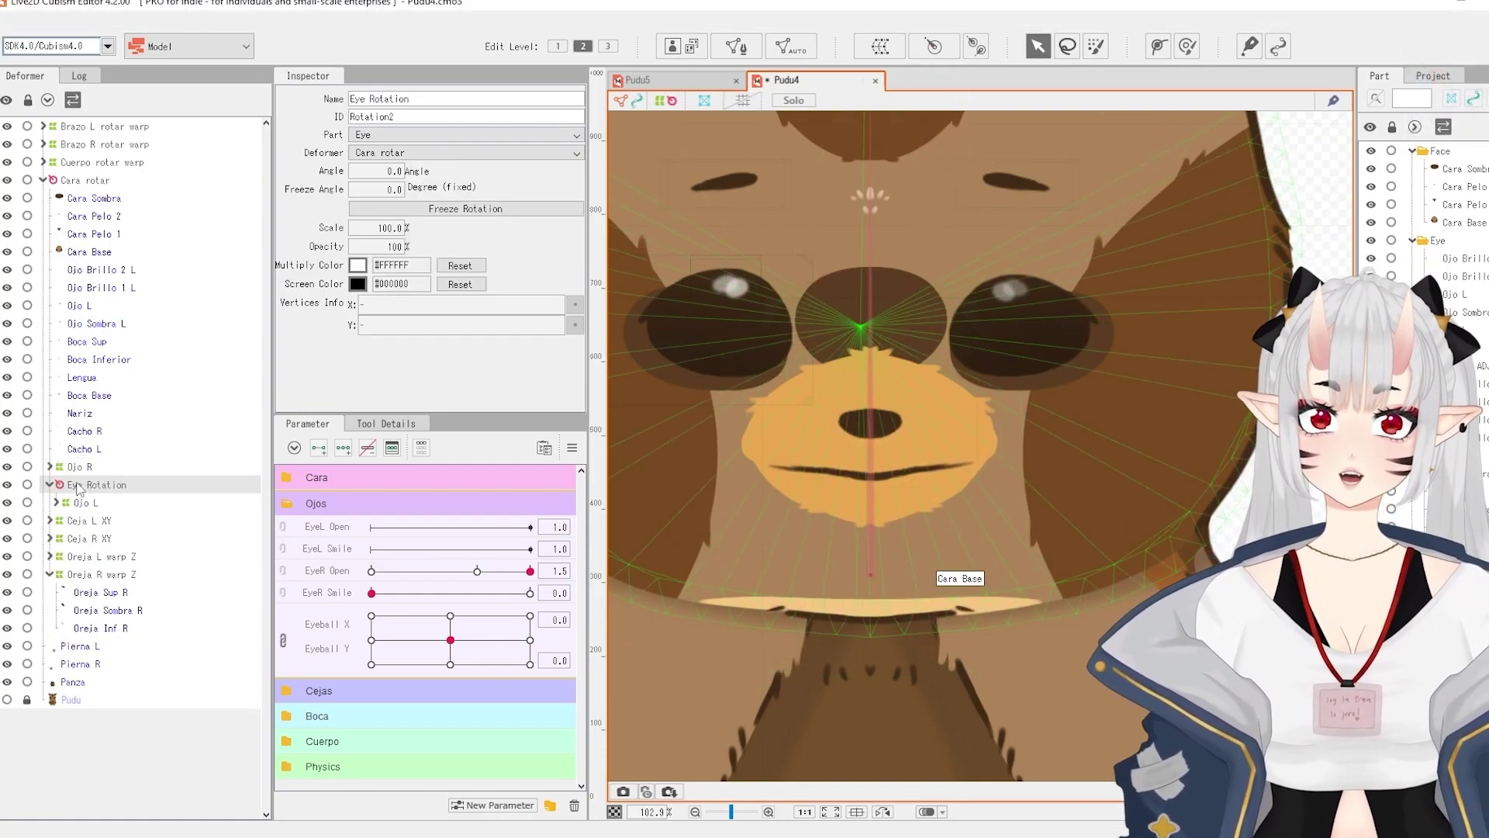
# Move only the Eye Rotation deformer's pivot onto the center of the duplicated eye, leaving its child objects in place.
pyautogui.click(71, 490)
pyautogui.scroll(-3, 860, 373)
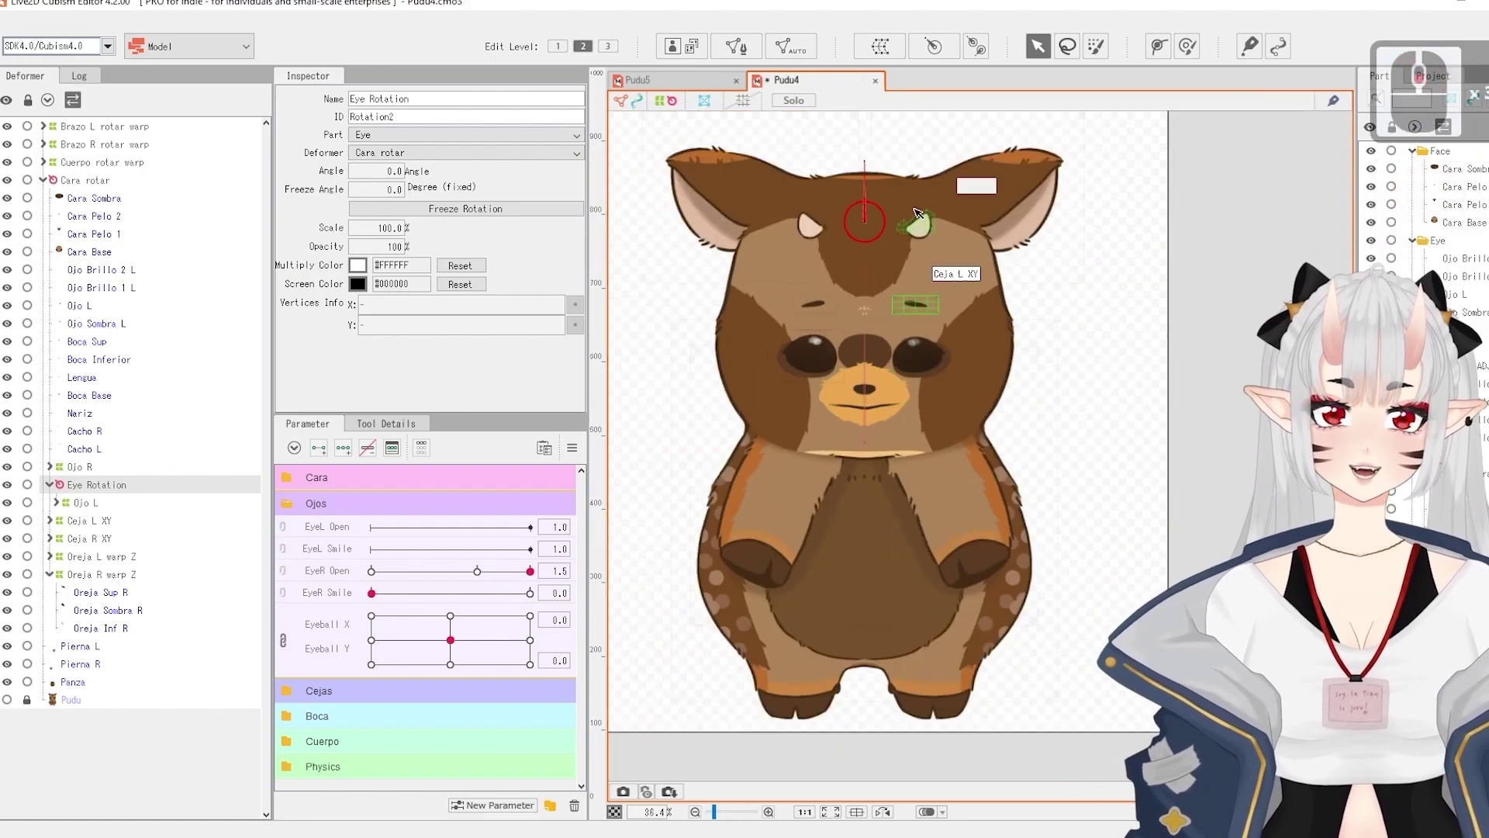
pyautogui.scroll(3, 892, 208)
pyautogui.moveTo(796, 276); pyautogui.dragTo(719, 560)
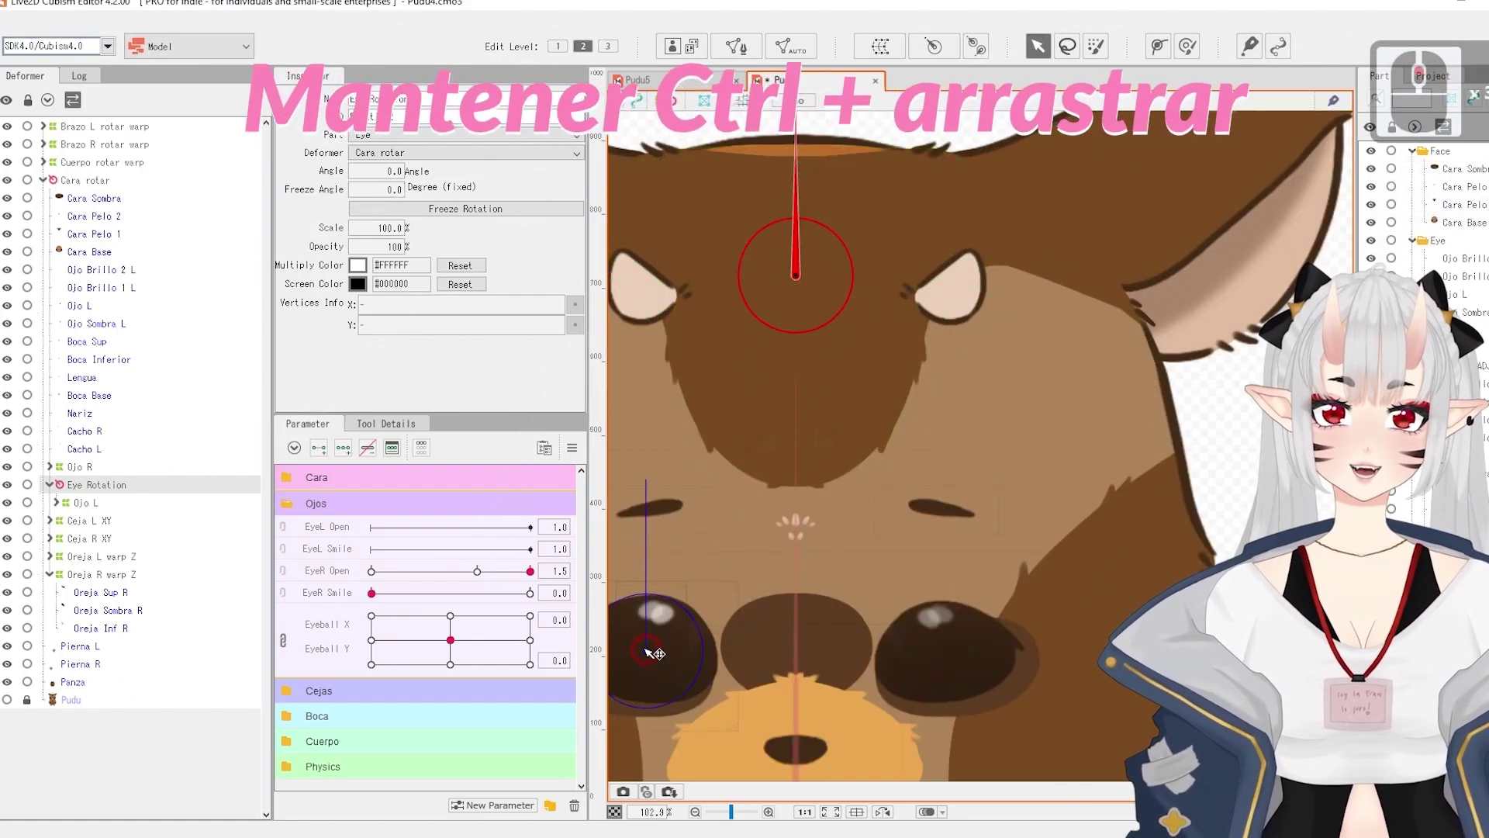
pyautogui.moveTo(649, 652); pyautogui.dragTo(640, 646)
pyautogui.moveTo(736, 663); pyautogui.dragTo(865, 507)
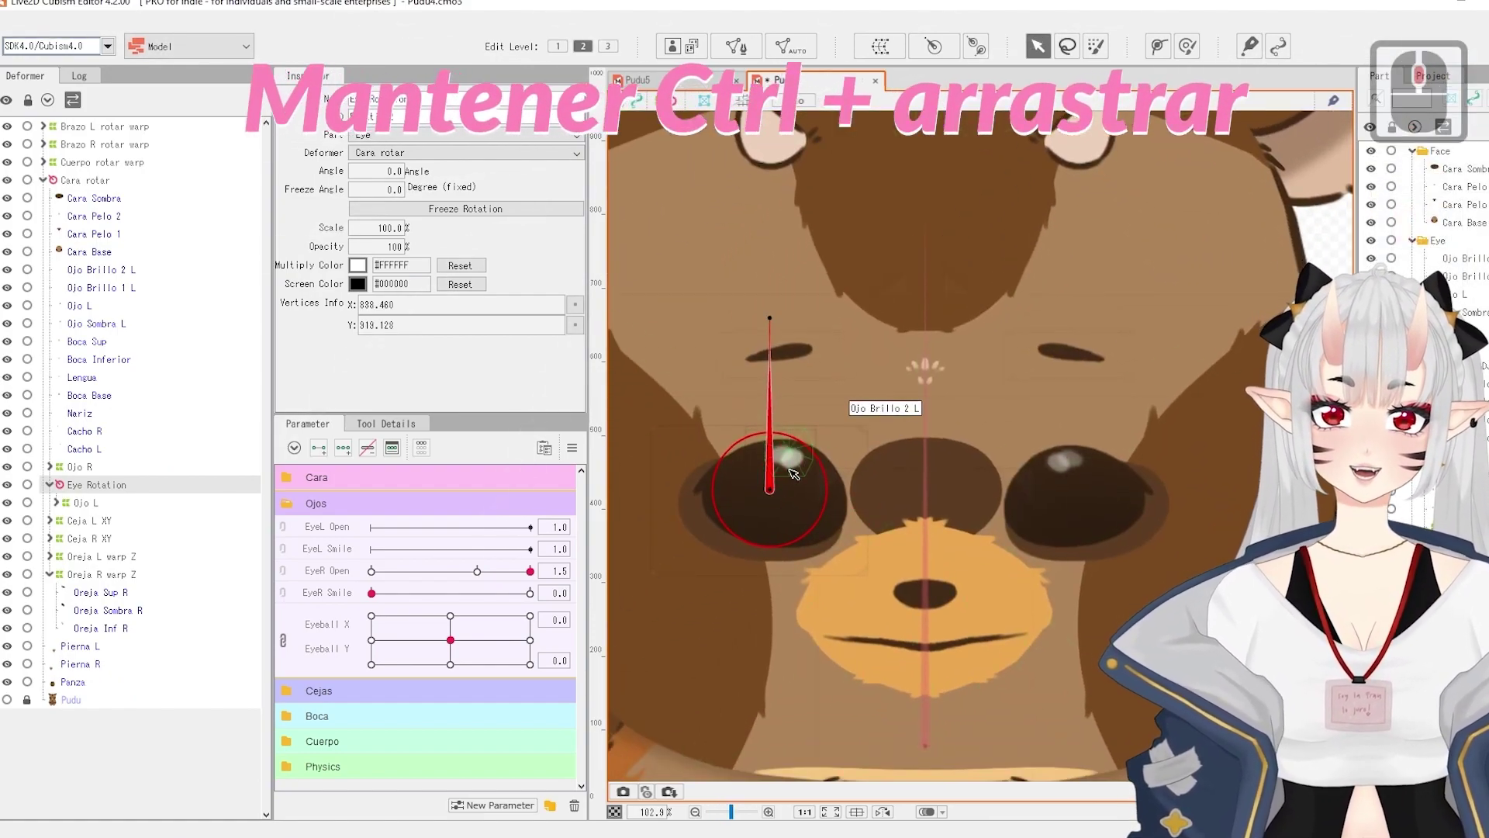
# Reflect Eye Rotation together with all its child deformers and meshes horizontally, with no parameters reflected.
pyautogui.click(56, 502)
pyautogui.click(62, 556)
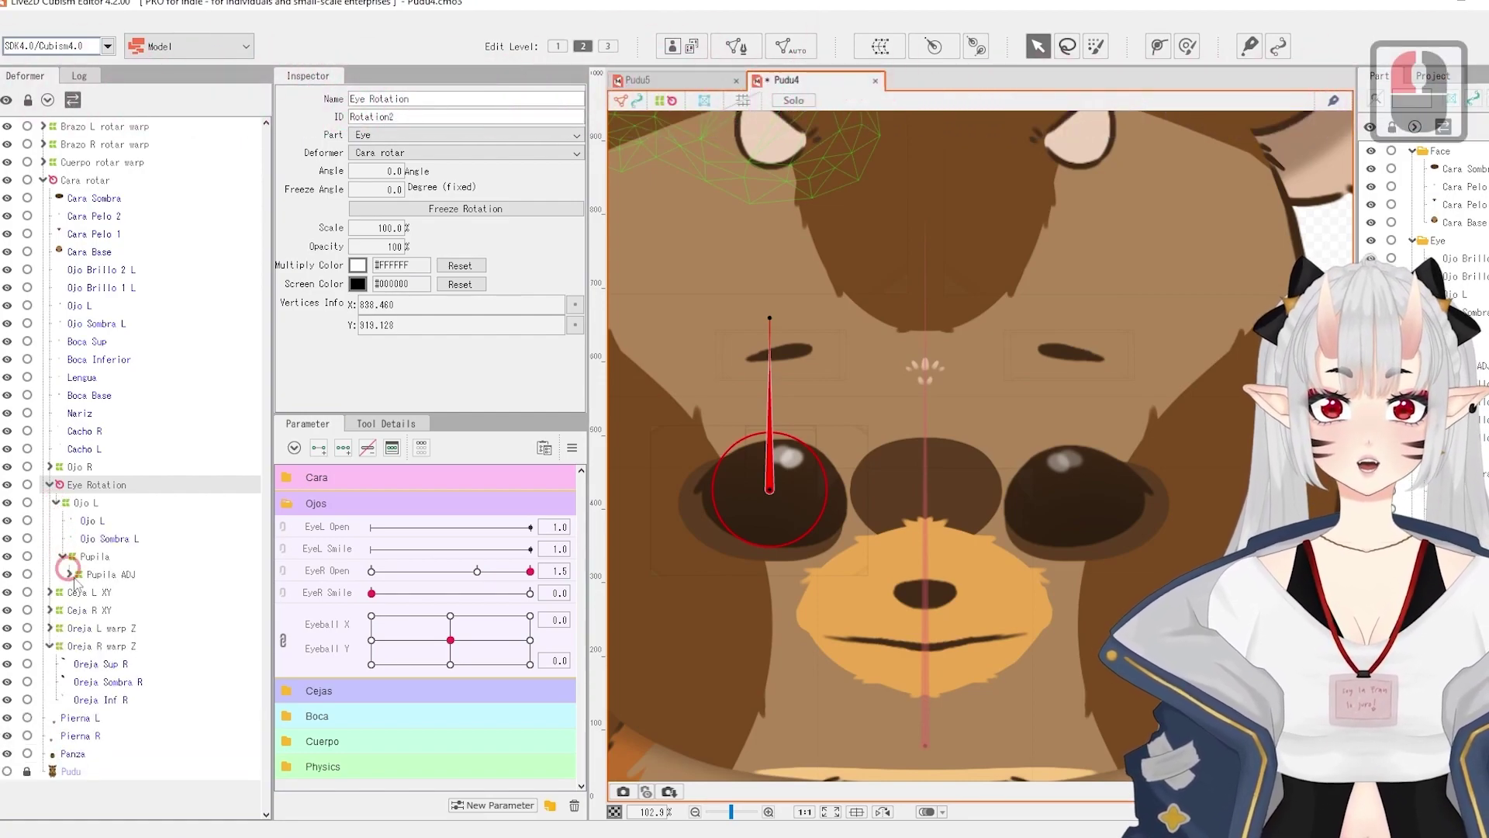
pyautogui.click(69, 574)
pyautogui.click(107, 612)
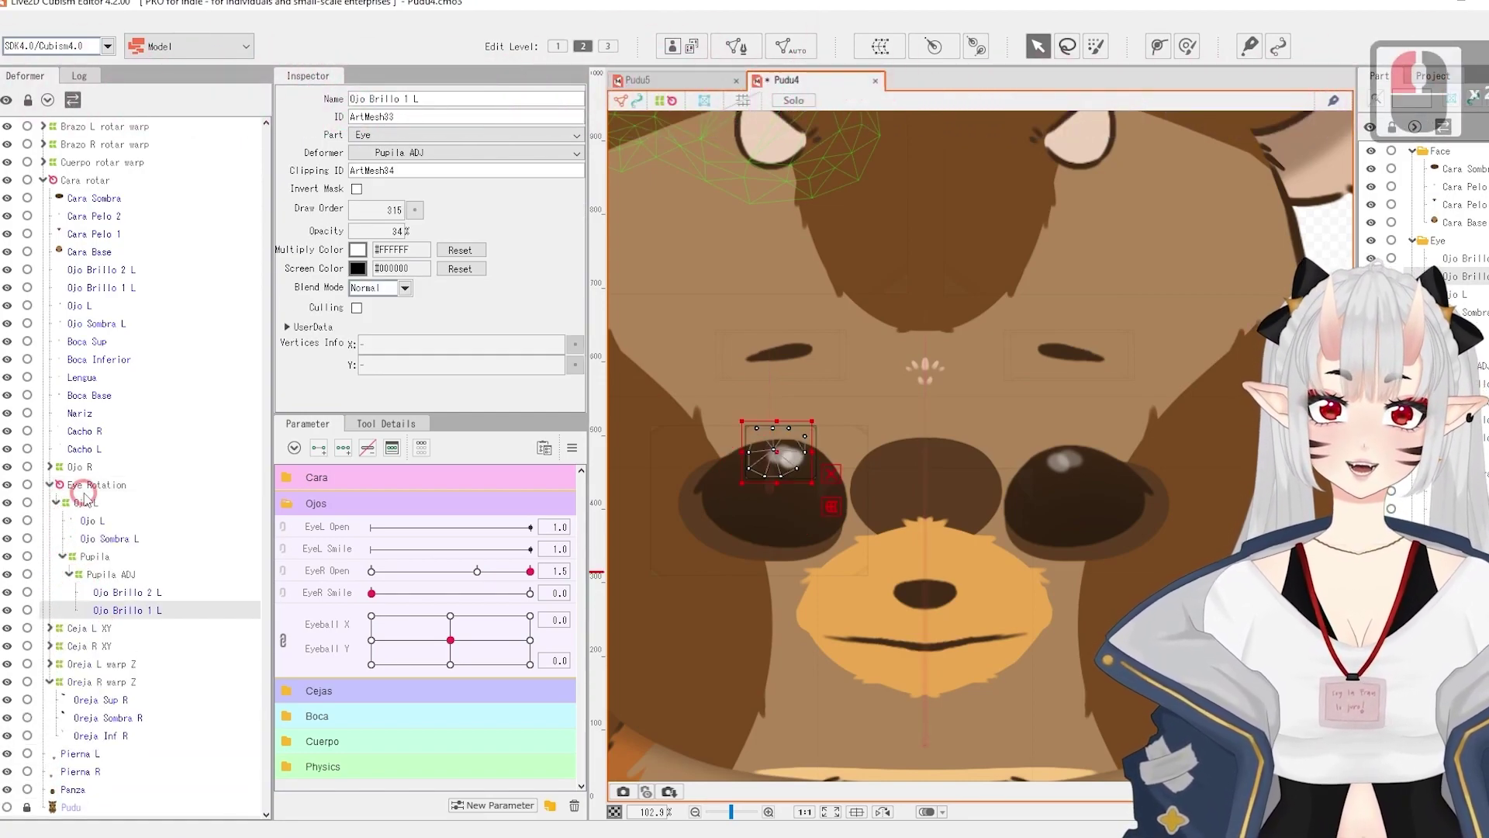
pyautogui.keyDown('shift'); pyautogui.click(83, 487); pyautogui.keyUp('shift')
pyautogui.rightClick(774, 485)
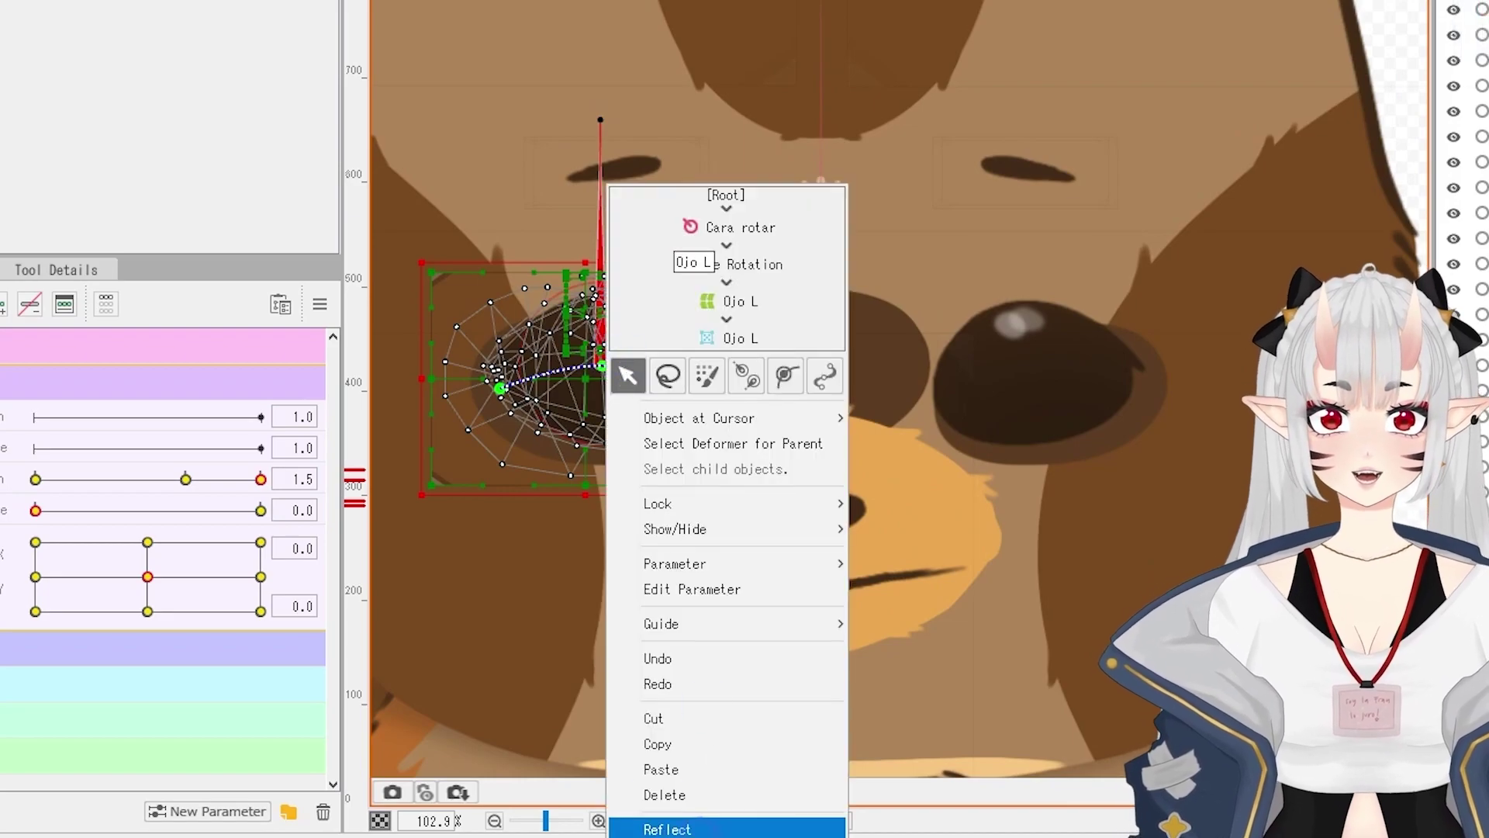
pyautogui.click(689, 829)
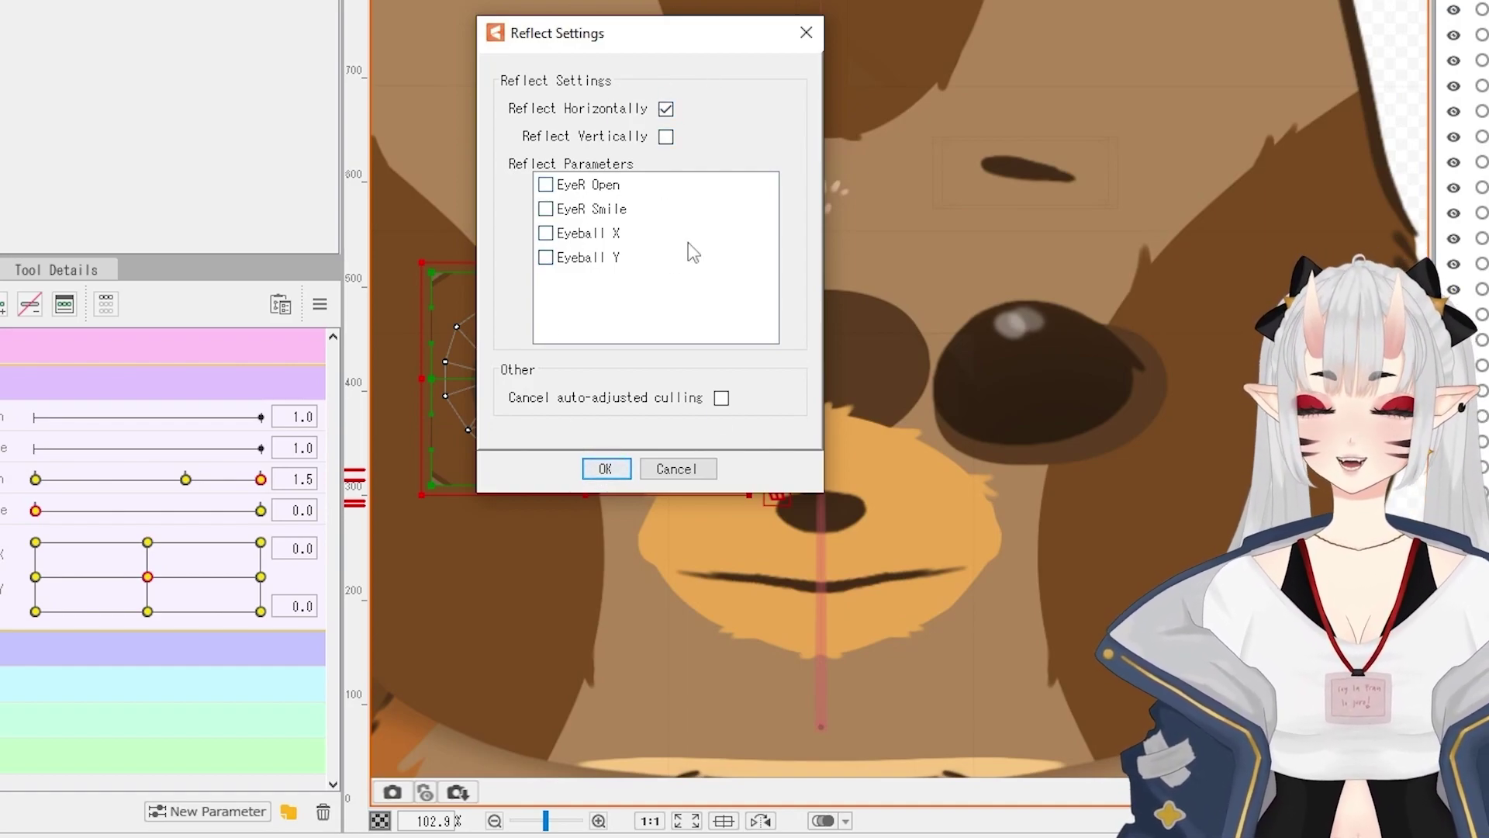
pyautogui.click(605, 469)
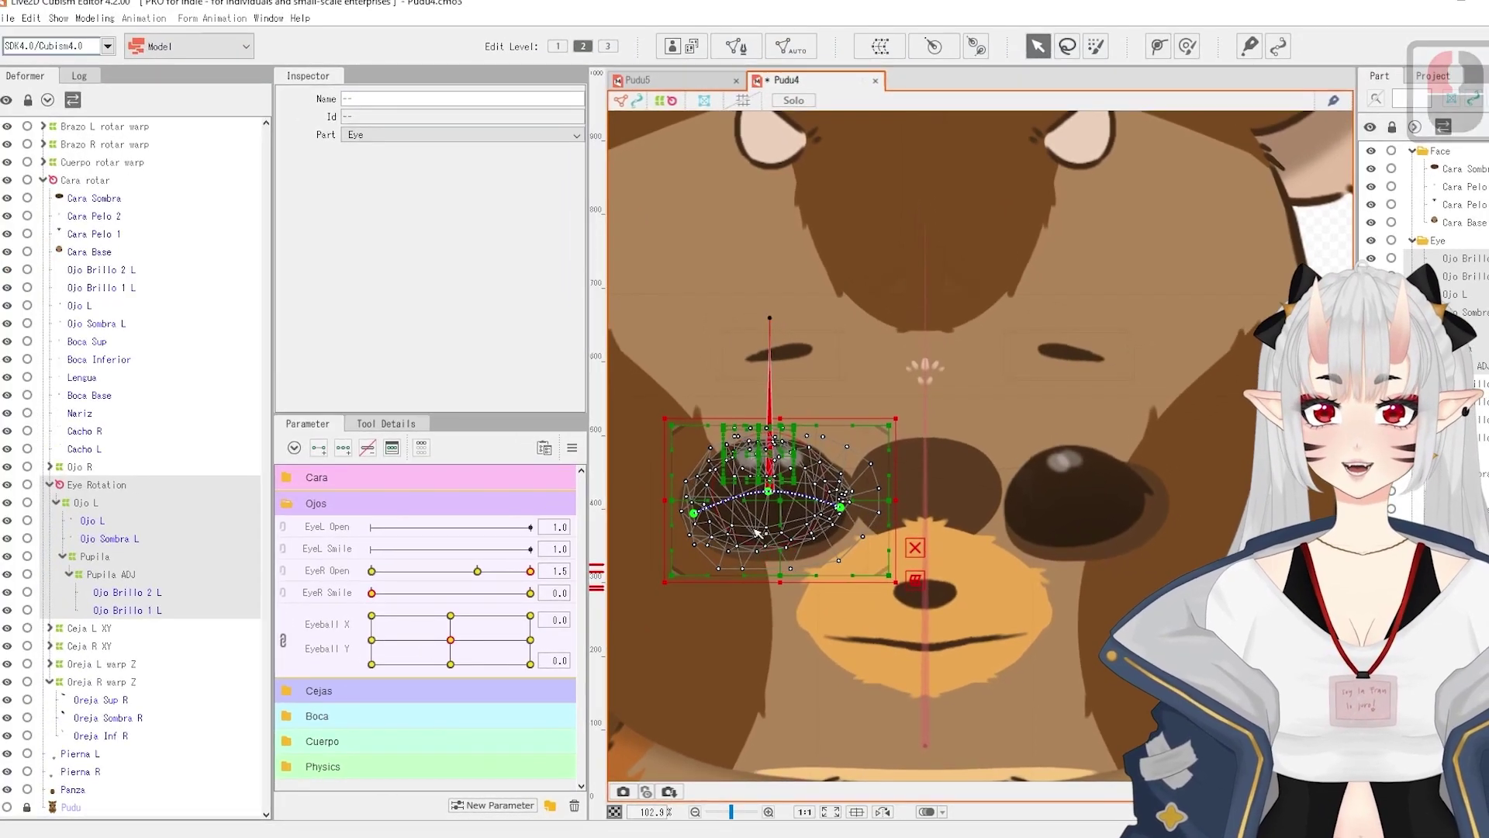
# Move the Eye Rotation deformer horizontally so the mirrored eye sits over the pudu's left eye.
pyautogui.click(87, 484)
pyautogui.moveTo(770, 484); pyautogui.dragTo(1091, 477)
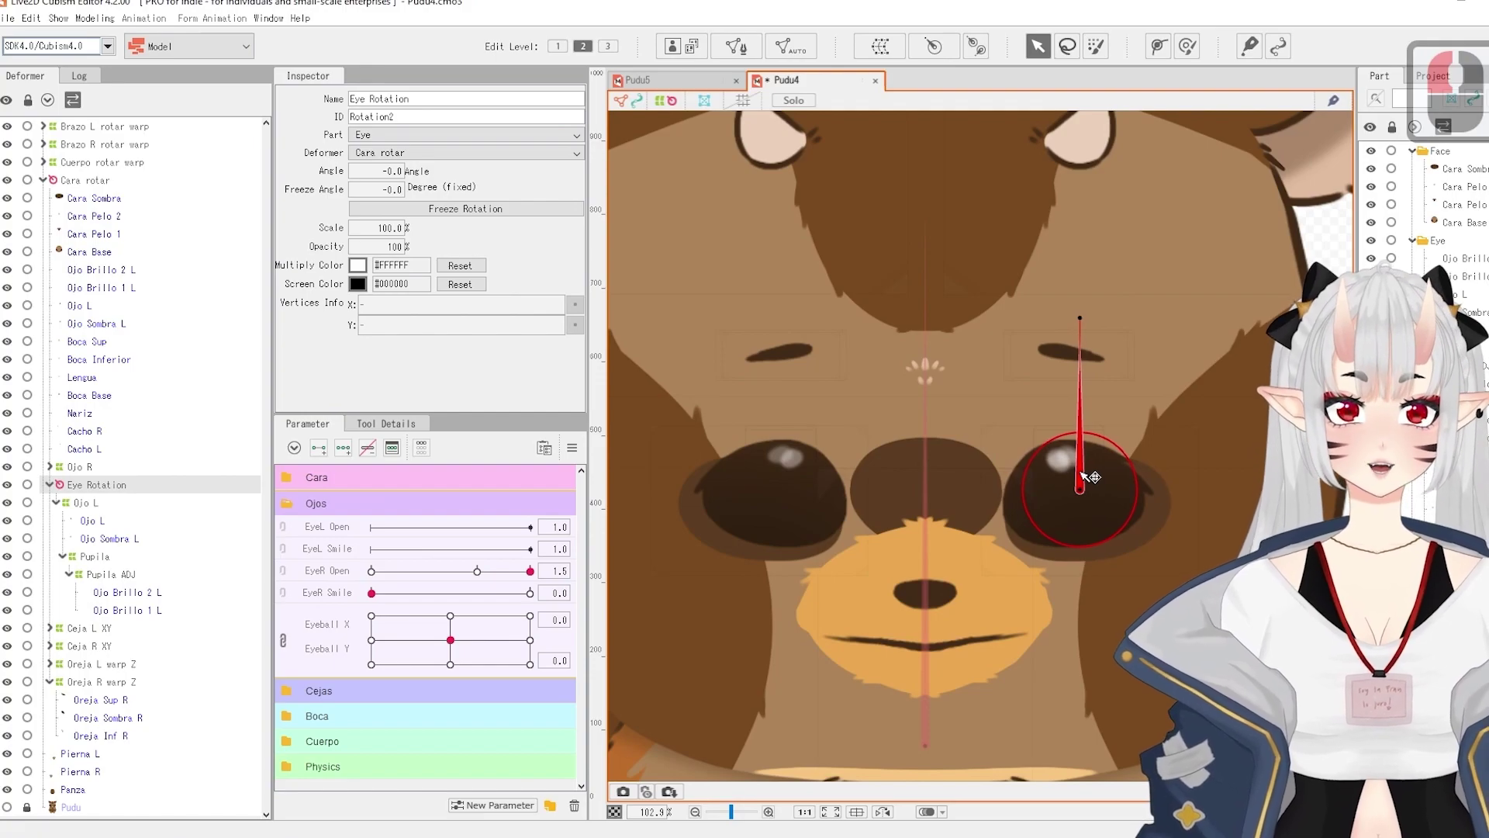
pyautogui.keyDown('shift'); pyautogui.click(1083, 474); pyautogui.keyUp('shift')
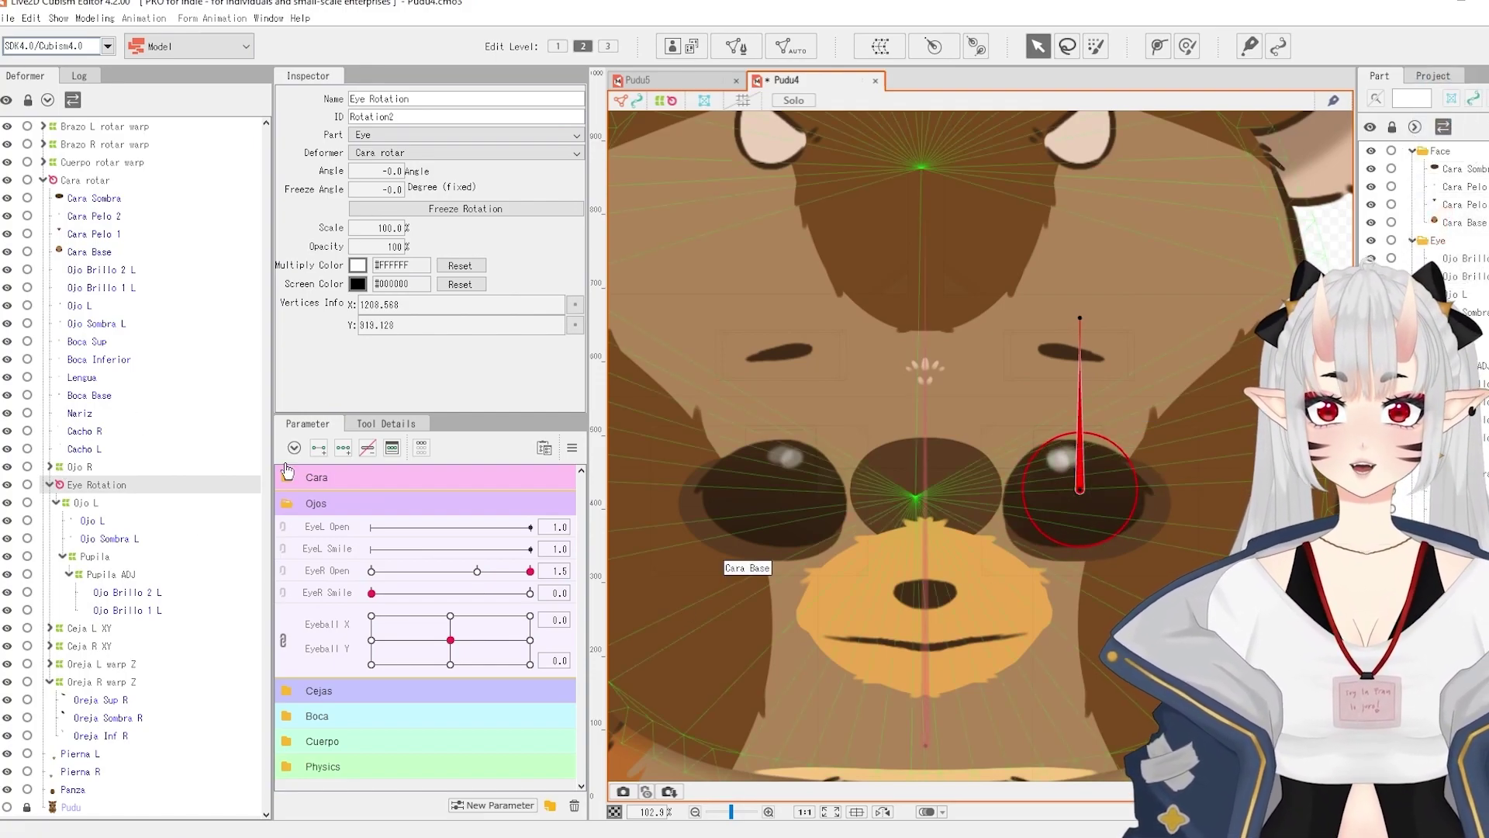
# Delete the original unrigged Ojo Brillo 2 L, Ojo Brillo 1 L, Ojo L and Ojo Sombra L meshes directly under Cara rotar.
pyautogui.click(118, 272)
pyautogui.keyDown('shift'); pyautogui.click(105, 324); pyautogui.keyUp('shift')
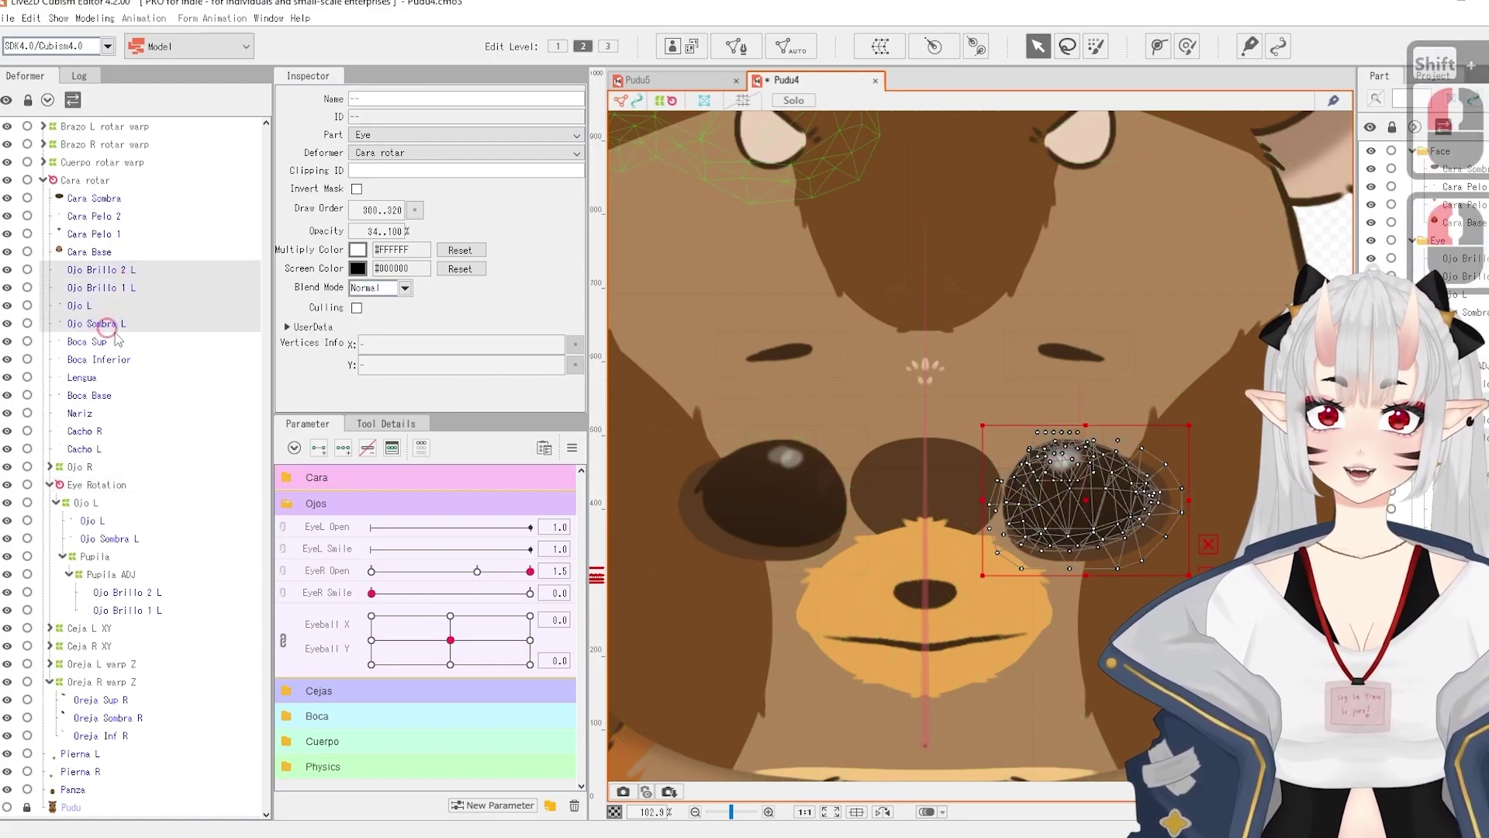
pyautogui.press('Delete')
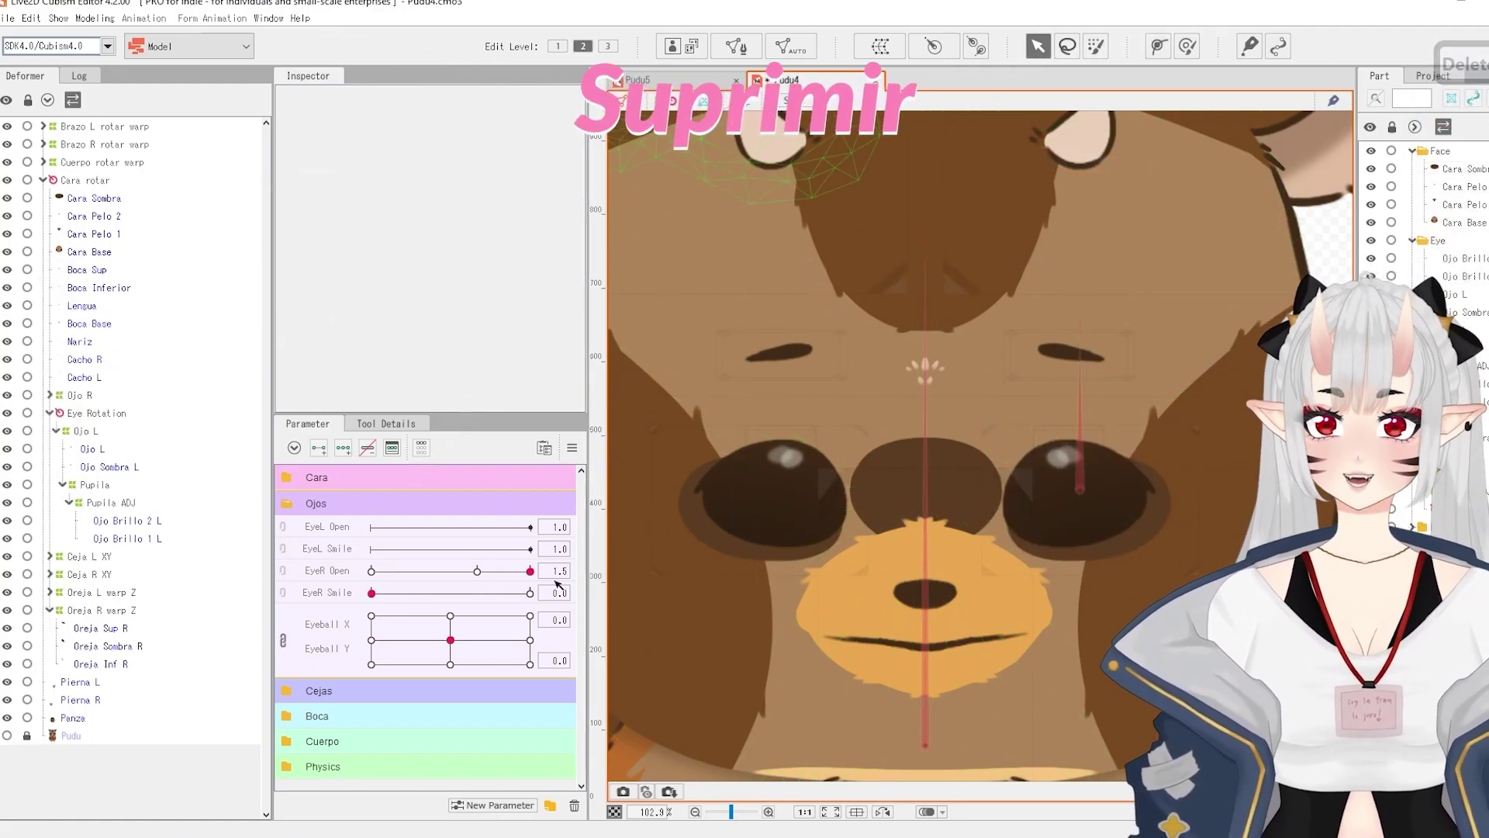
# Test both pupils' movement by varying Eyeball X and Eyeball Y, and return both parameters to 0.0.
pyautogui.moveTo(529, 571)
pyautogui.mouseDown()
pyautogui.moveTo(315, 585)
pyautogui.moveTo(535, 570)
pyautogui.mouseUp()
pyautogui.click(91, 415)
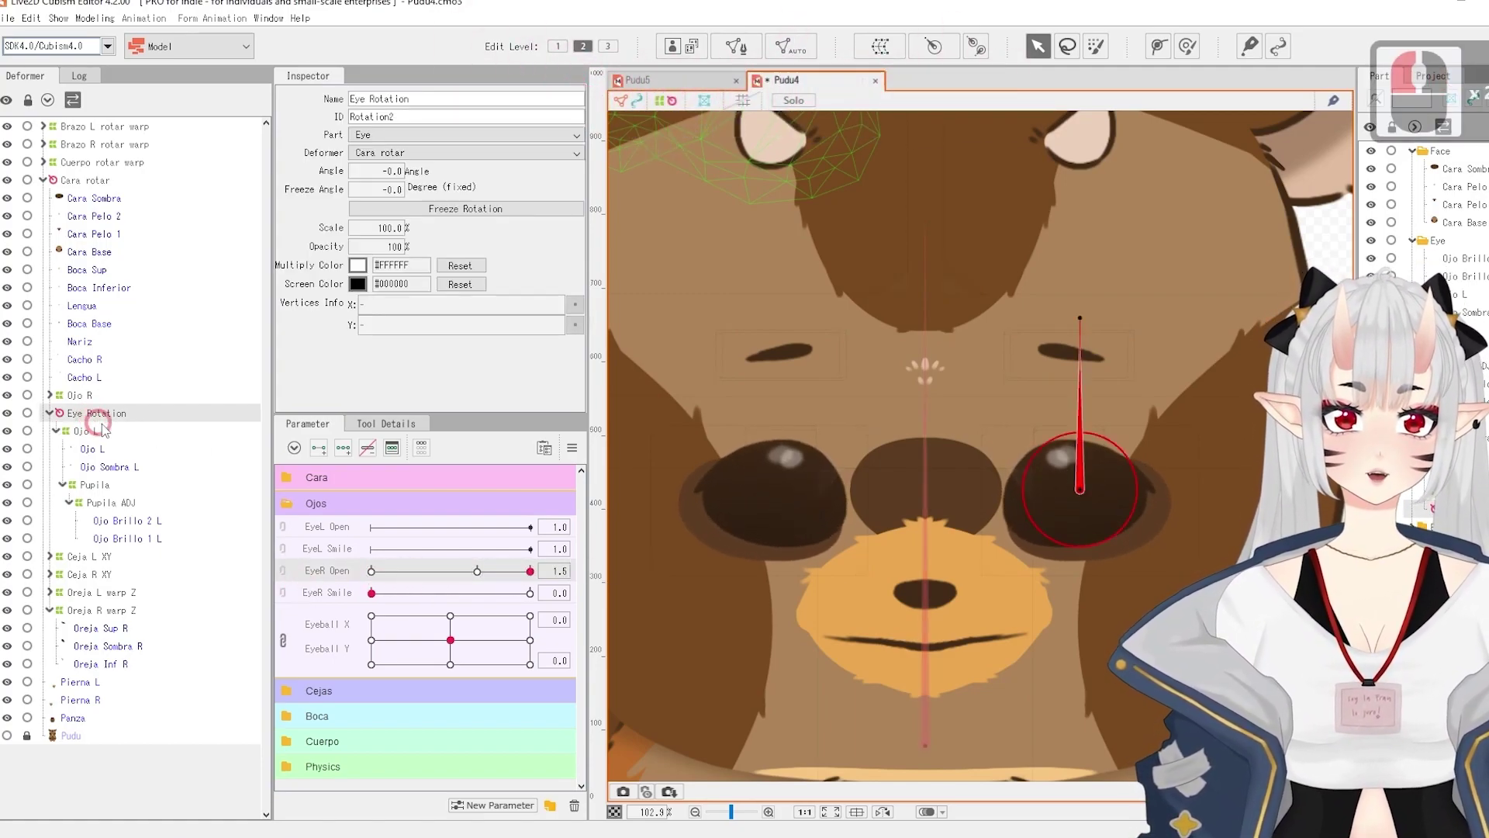
pyautogui.moveTo(416, 640); pyautogui.dragTo(495, 618)
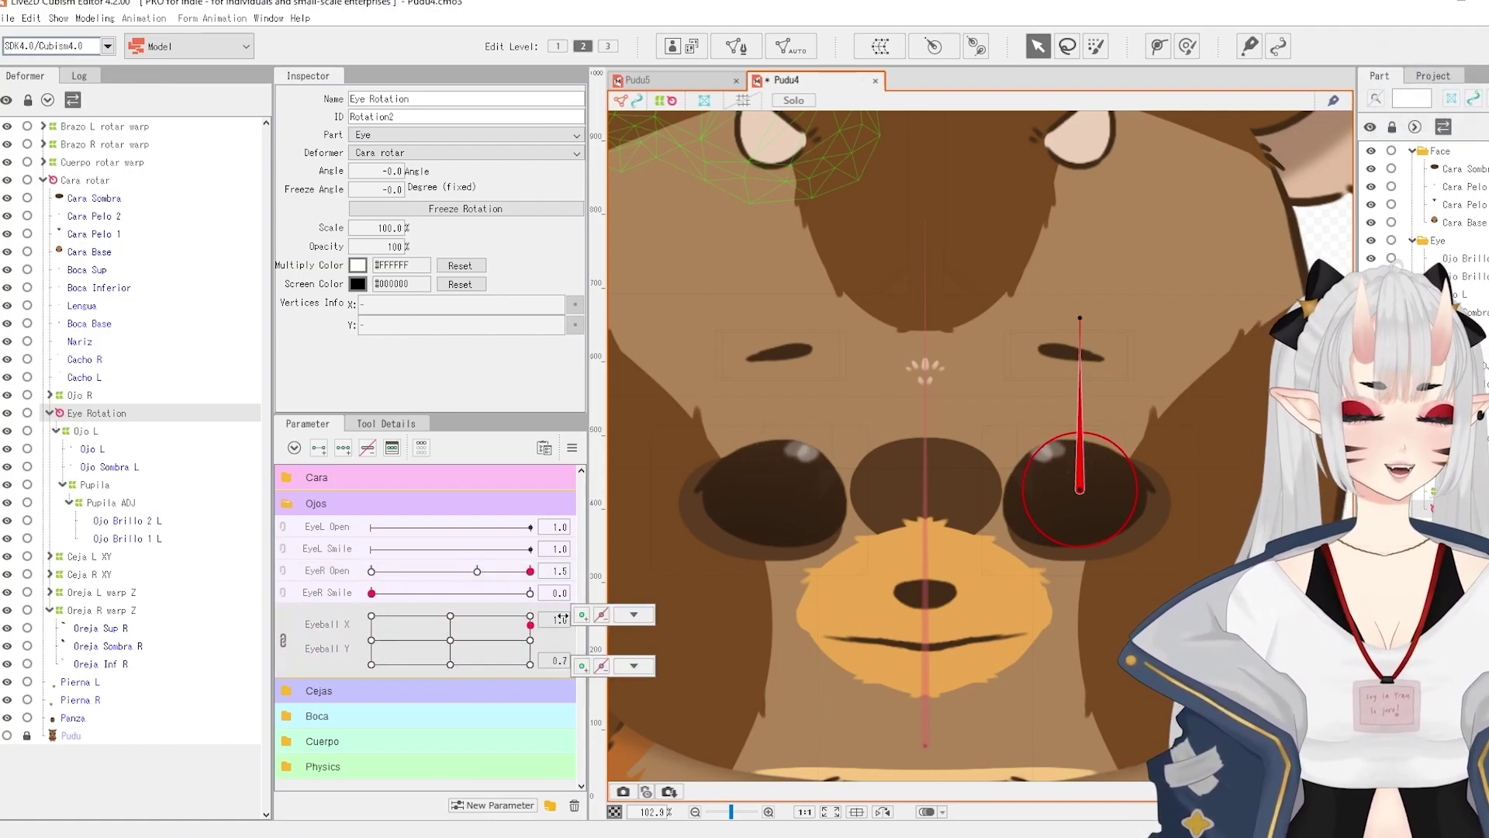
pyautogui.rightClick(462, 639)
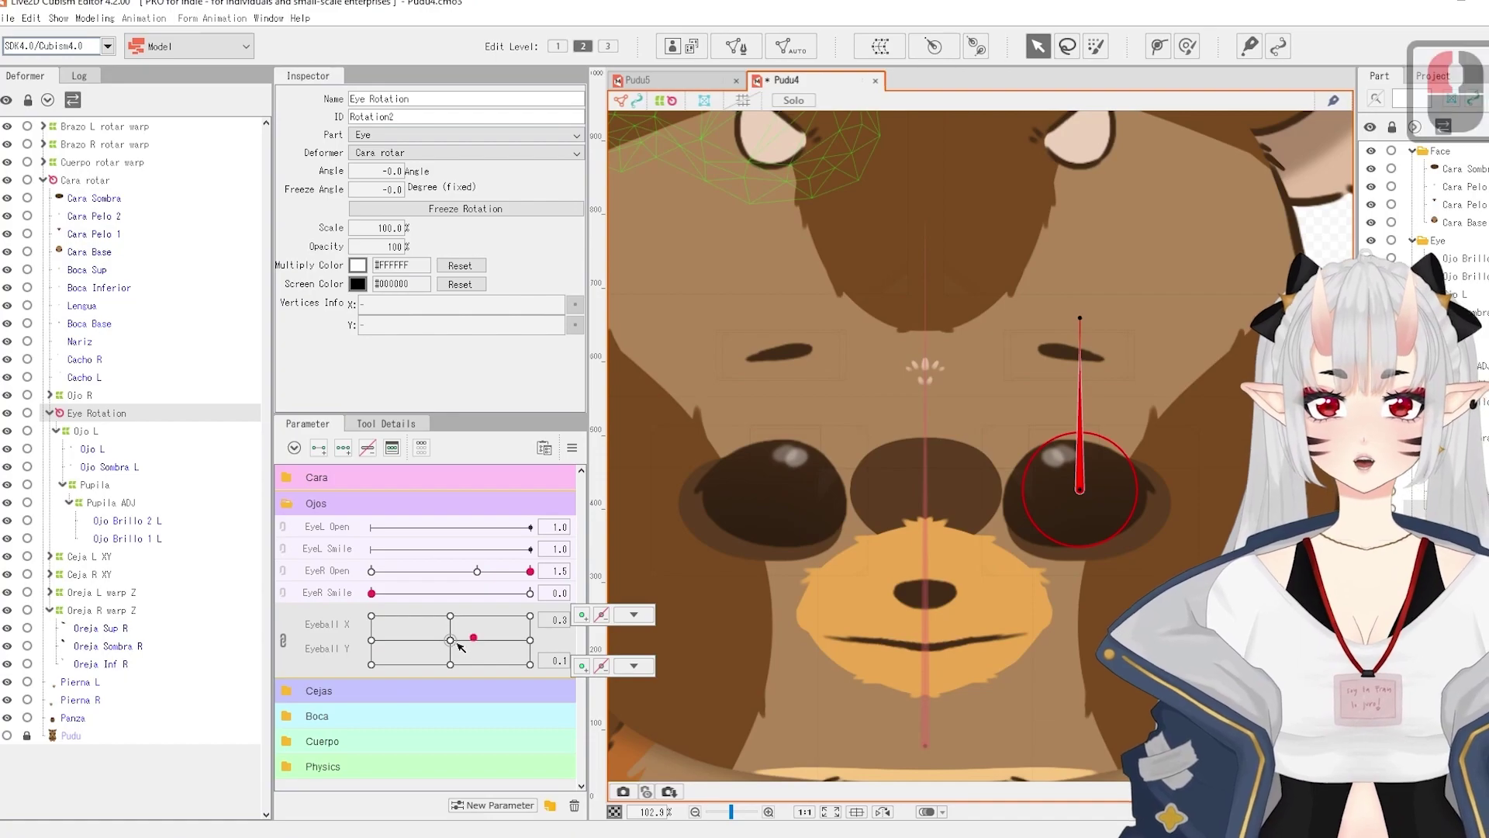
# Separate the linked Eyeball X and Y parameters and reflect the left Pupila deformer's keyforms on Eyeball X.
pyautogui.click(95, 484)
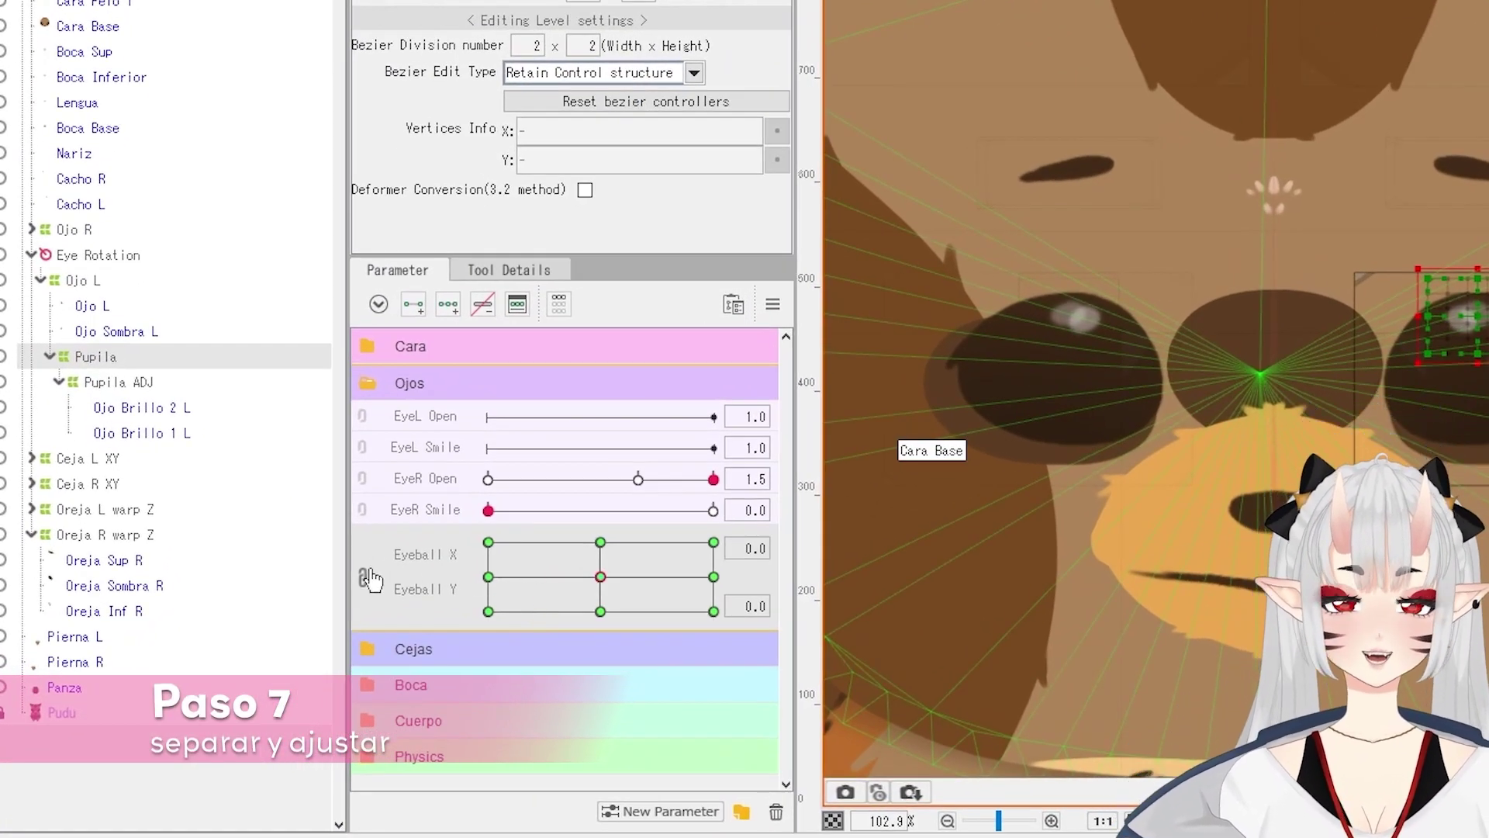
pyautogui.click(362, 578)
pyautogui.click(594, 563)
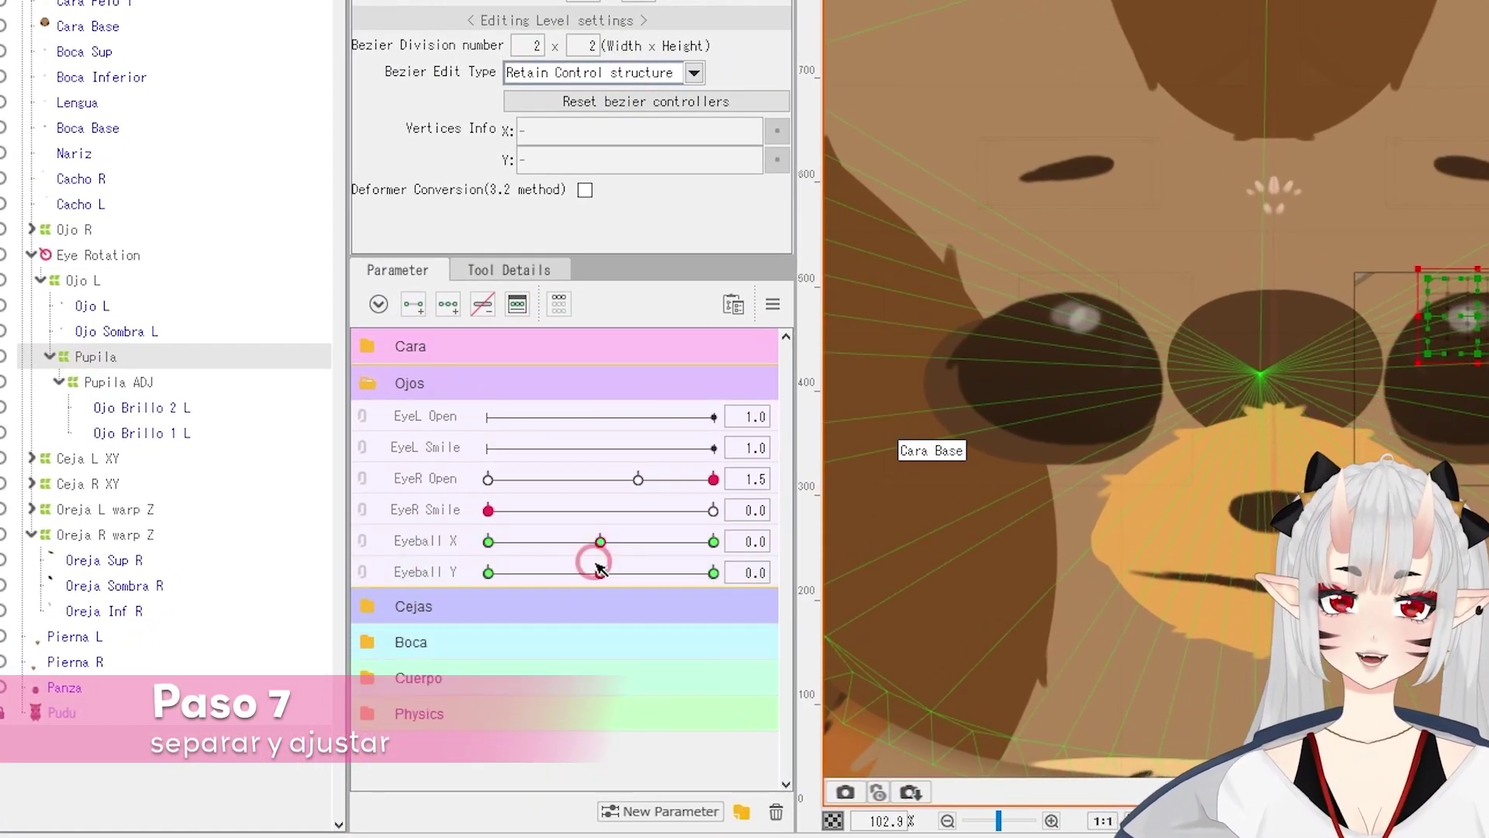
pyautogui.click(713, 541)
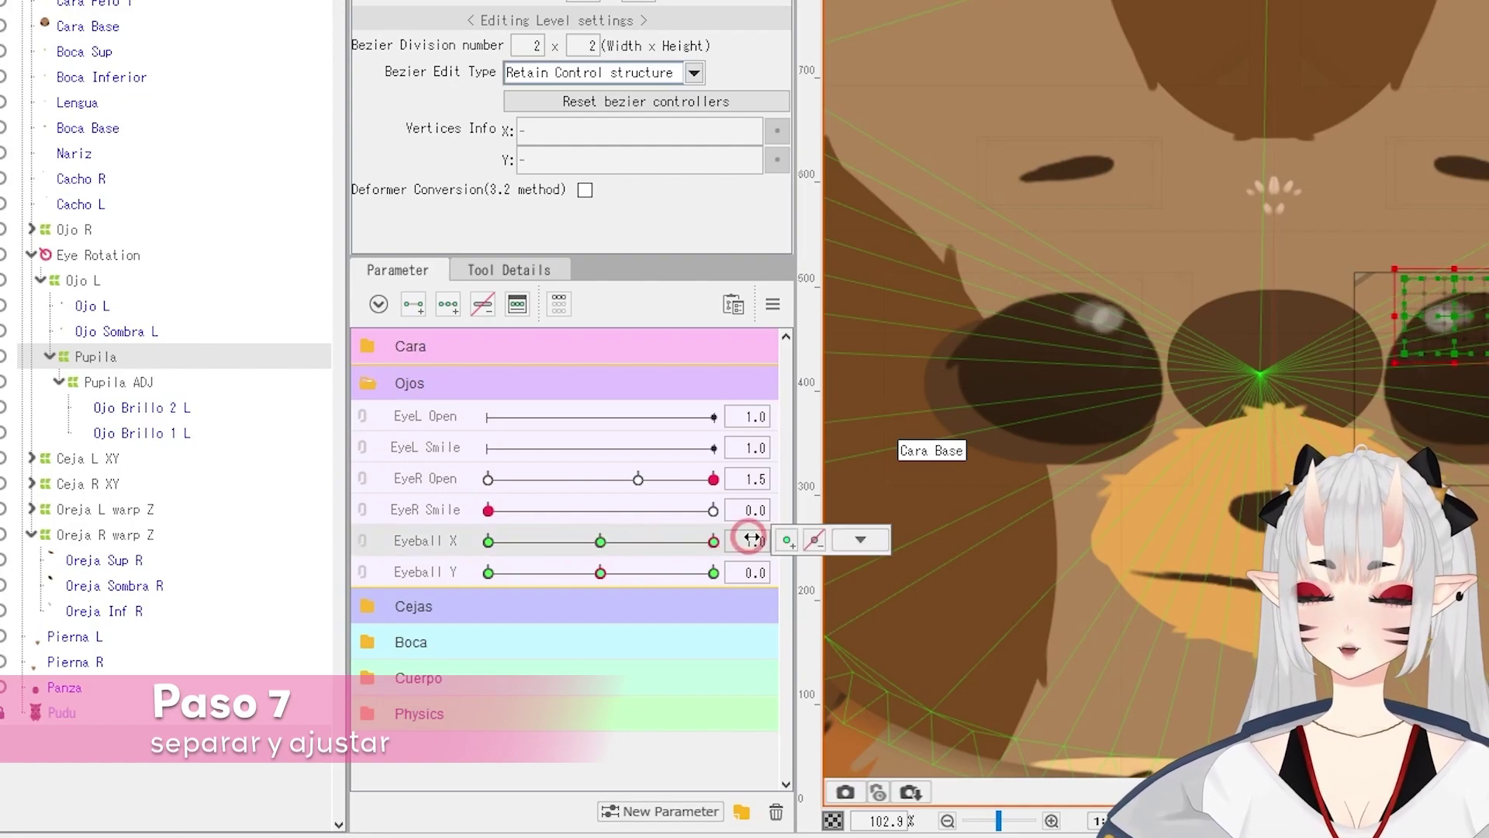
pyautogui.click(837, 545)
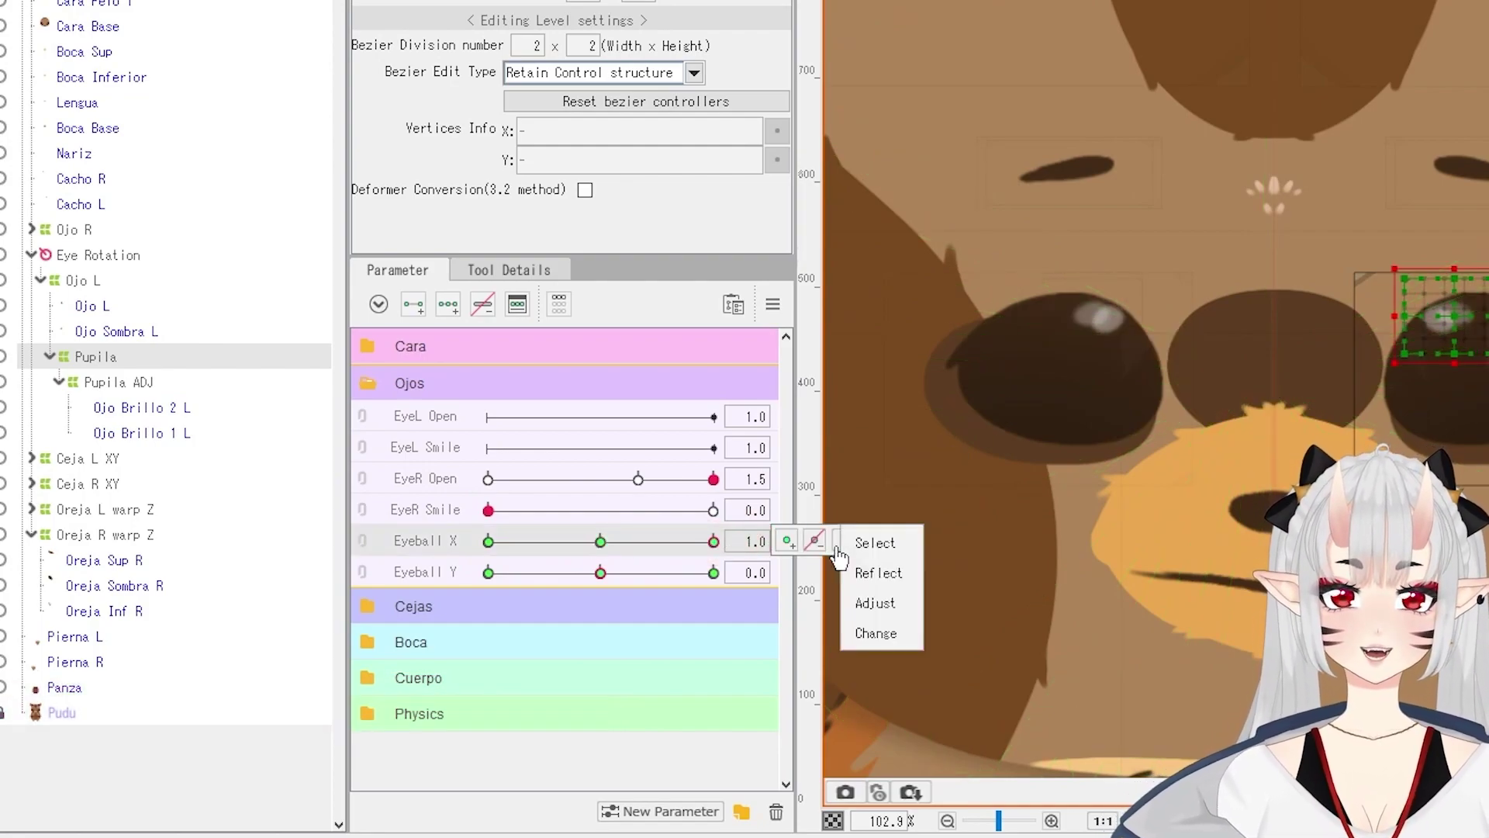
pyautogui.click(880, 574)
pyautogui.moveTo(620, 541); pyautogui.dragTo(601, 542)
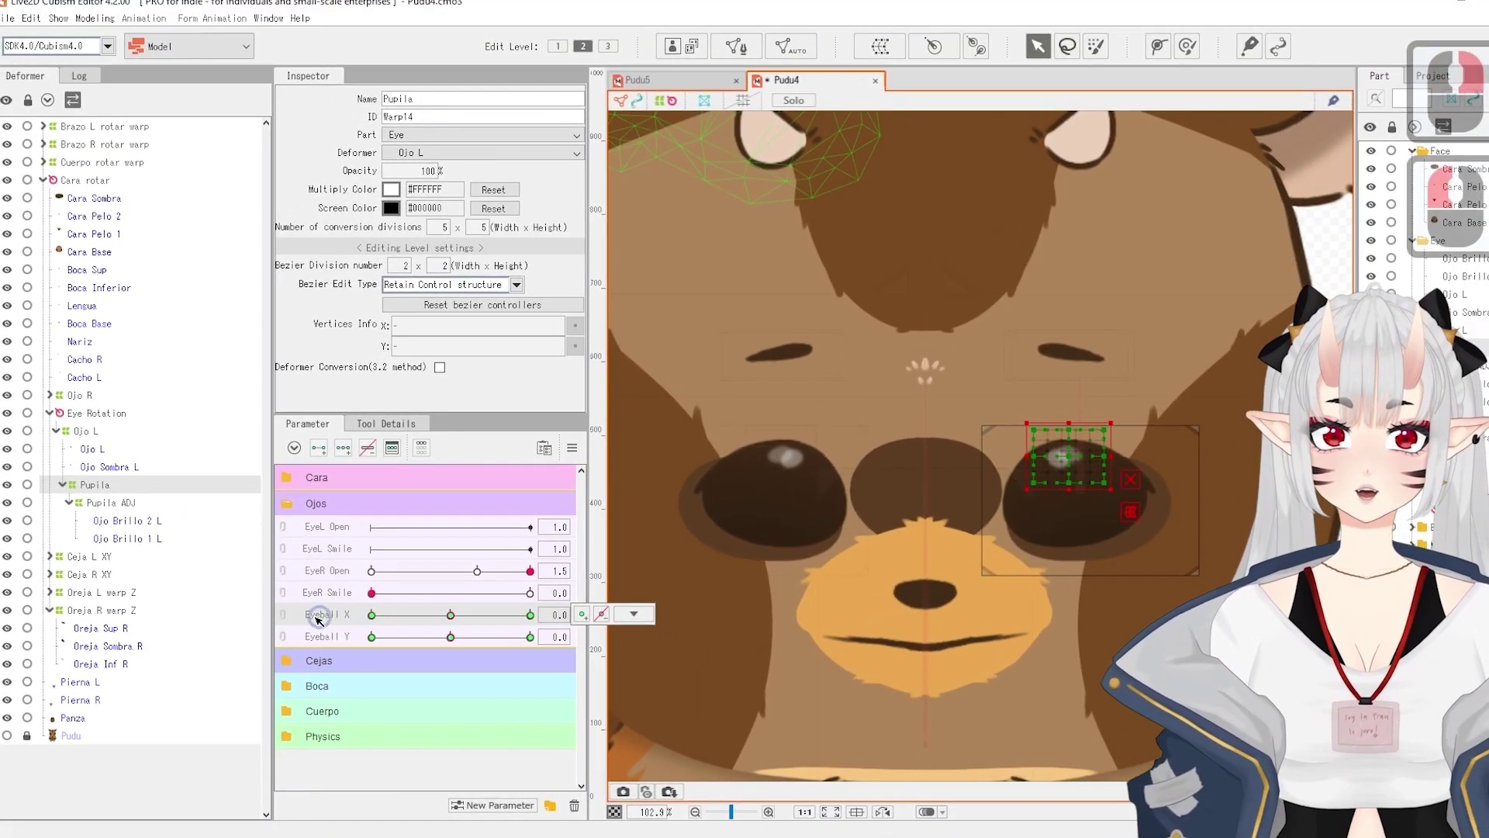
# Link Eyeball X and Eyeball Y again and test the pupils' horizontal movement, returning both parameters to 0.0.
pyautogui.click(284, 616)
pyautogui.moveTo(450, 640); pyautogui.dragTo(593, 643)
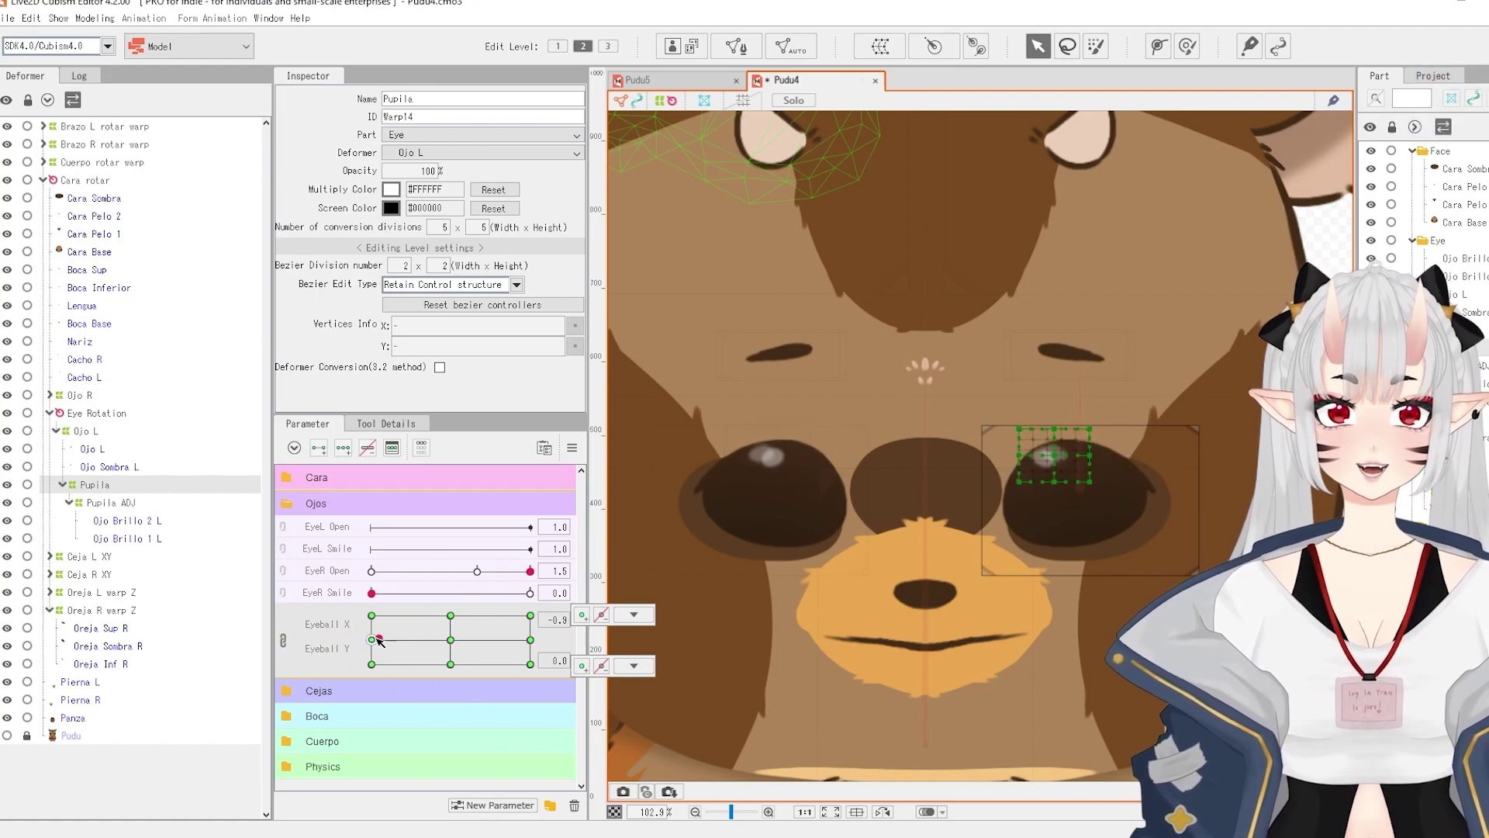
pyautogui.moveTo(339, 635); pyautogui.dragTo(451, 642)
pyautogui.rightClick(450, 642)
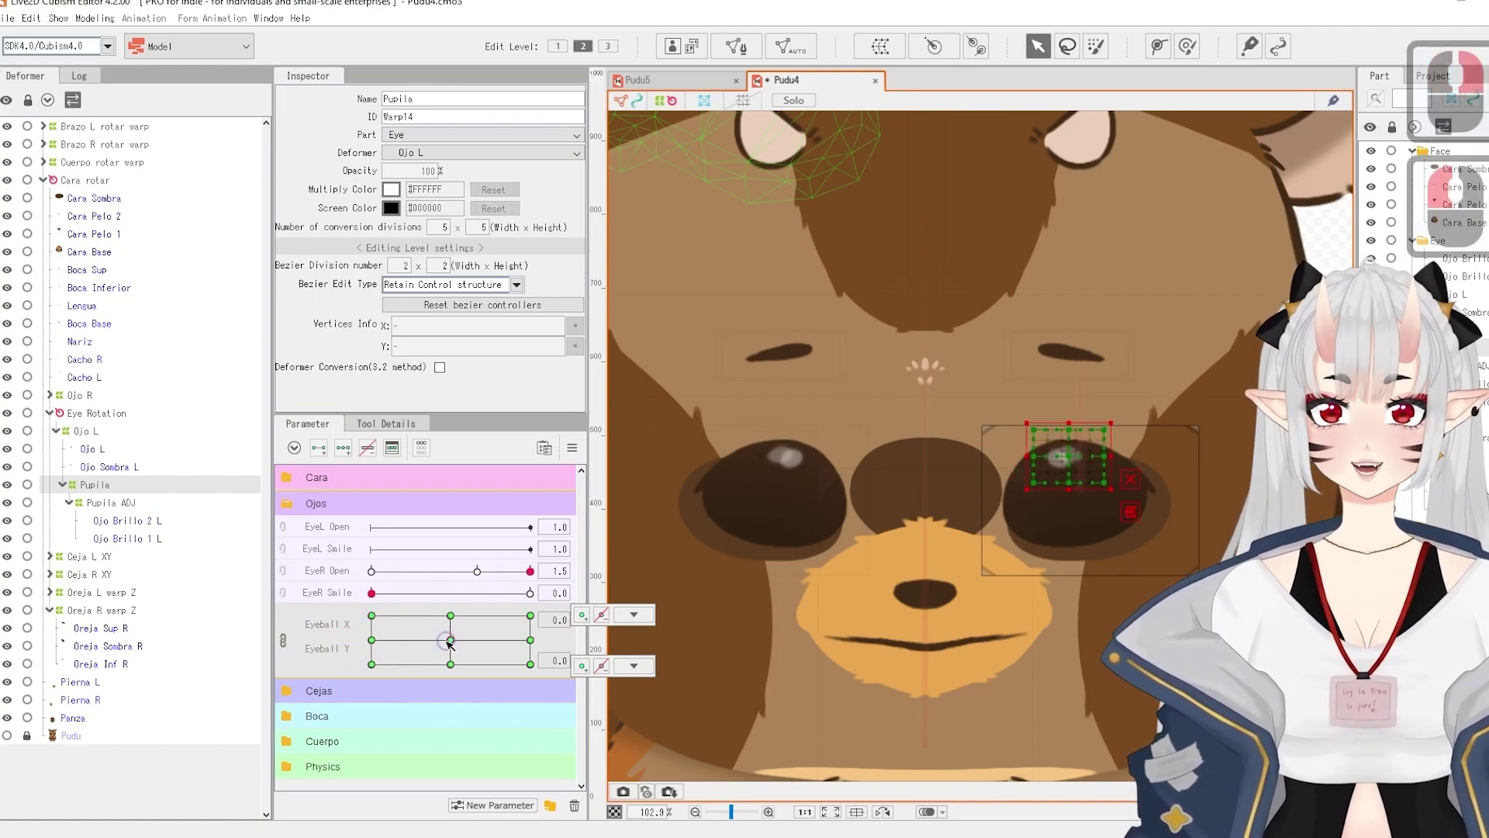
# Change the parameter of the left Pupila ADJ, Ojo Sombra L and Ojo L keyforms from EyeR Open to EyeL Open.
pyautogui.click(105, 504)
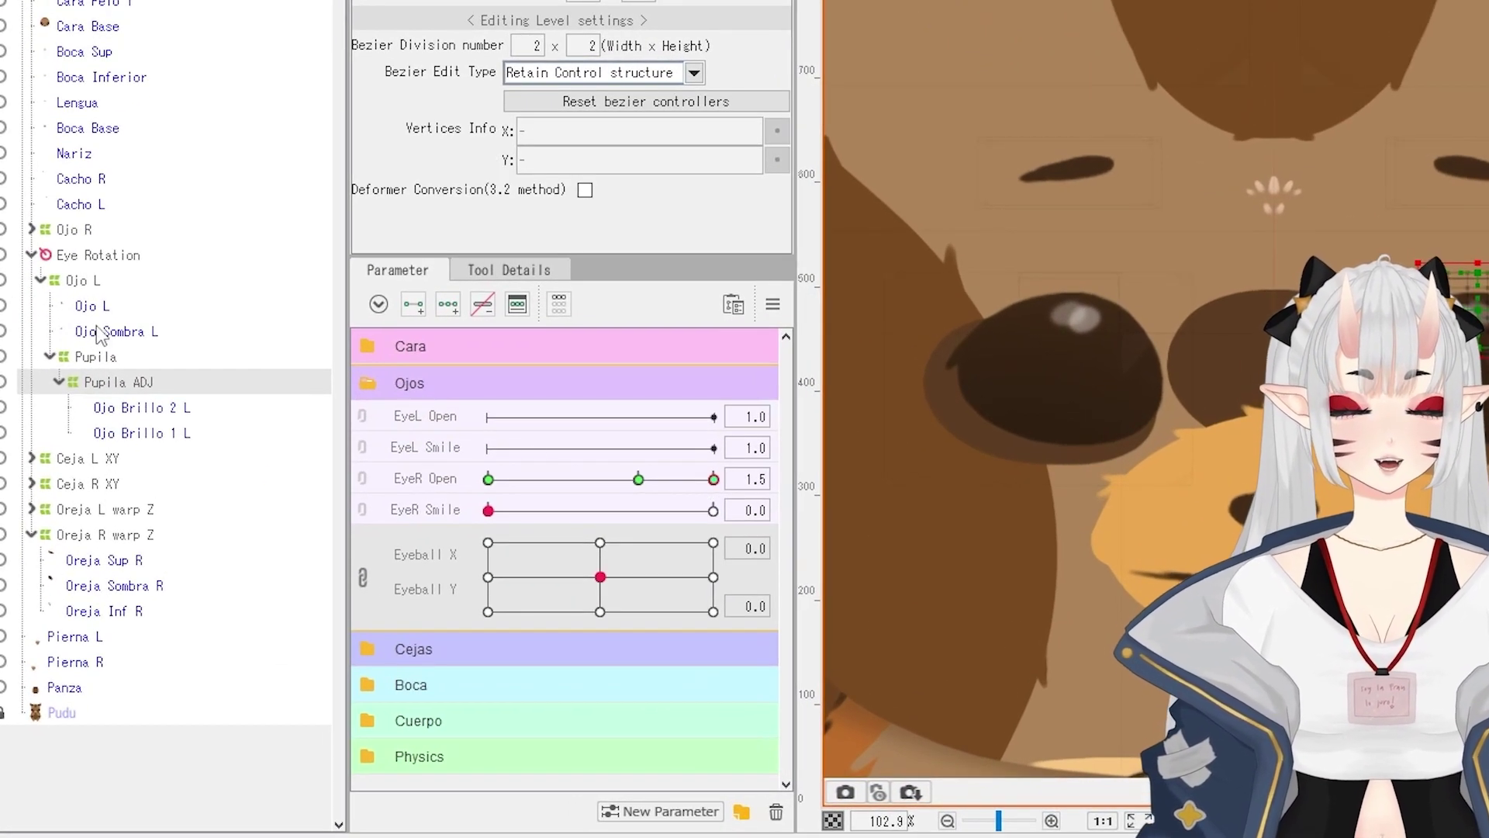
pyautogui.click(98, 332)
pyautogui.keyDown('ctrl'); pyautogui.click(90, 307); pyautogui.keyUp('ctrl')
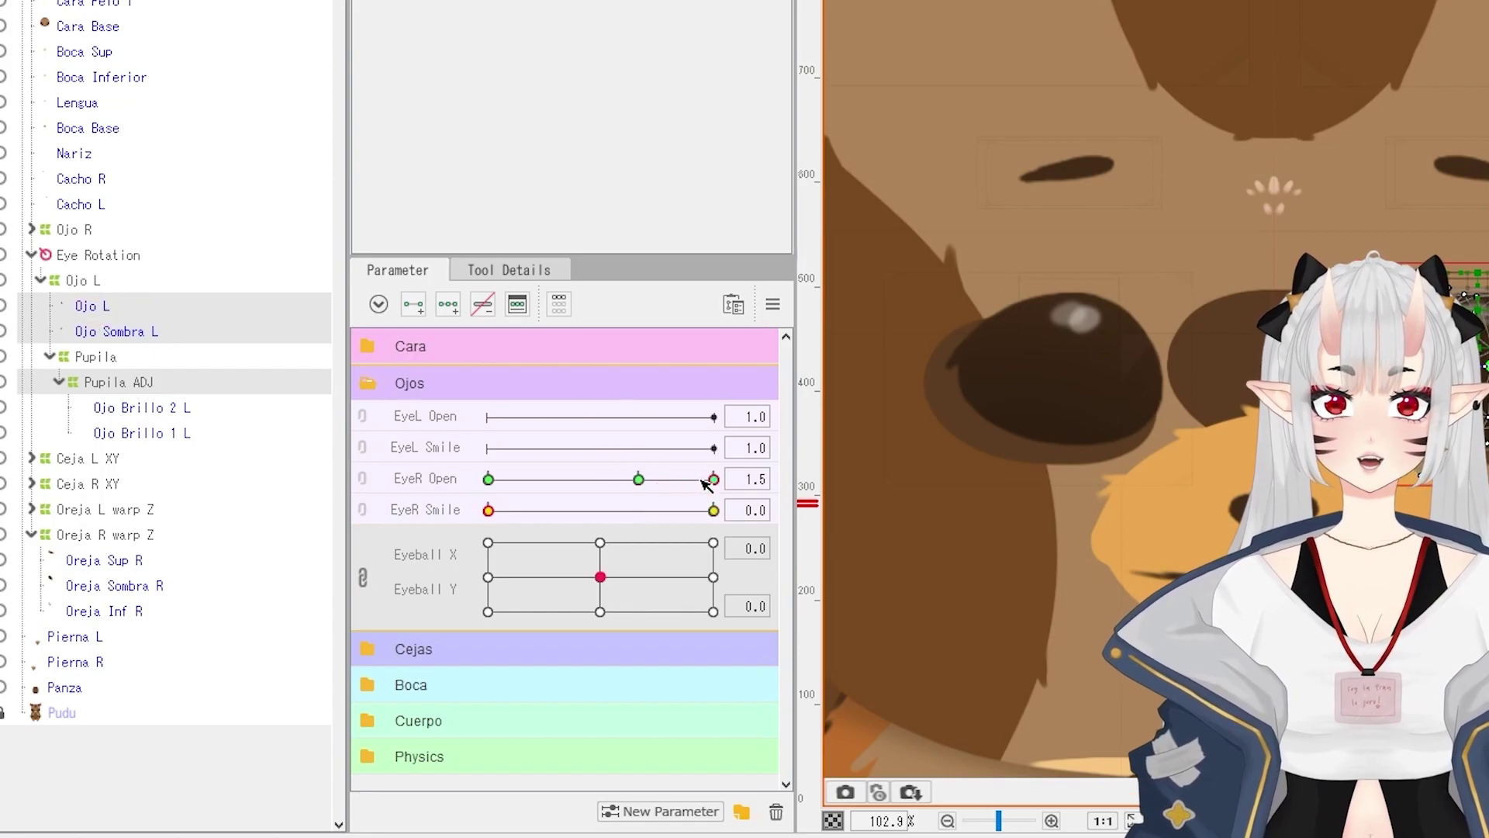
pyautogui.moveTo(714, 480)
pyautogui.click(833, 480)
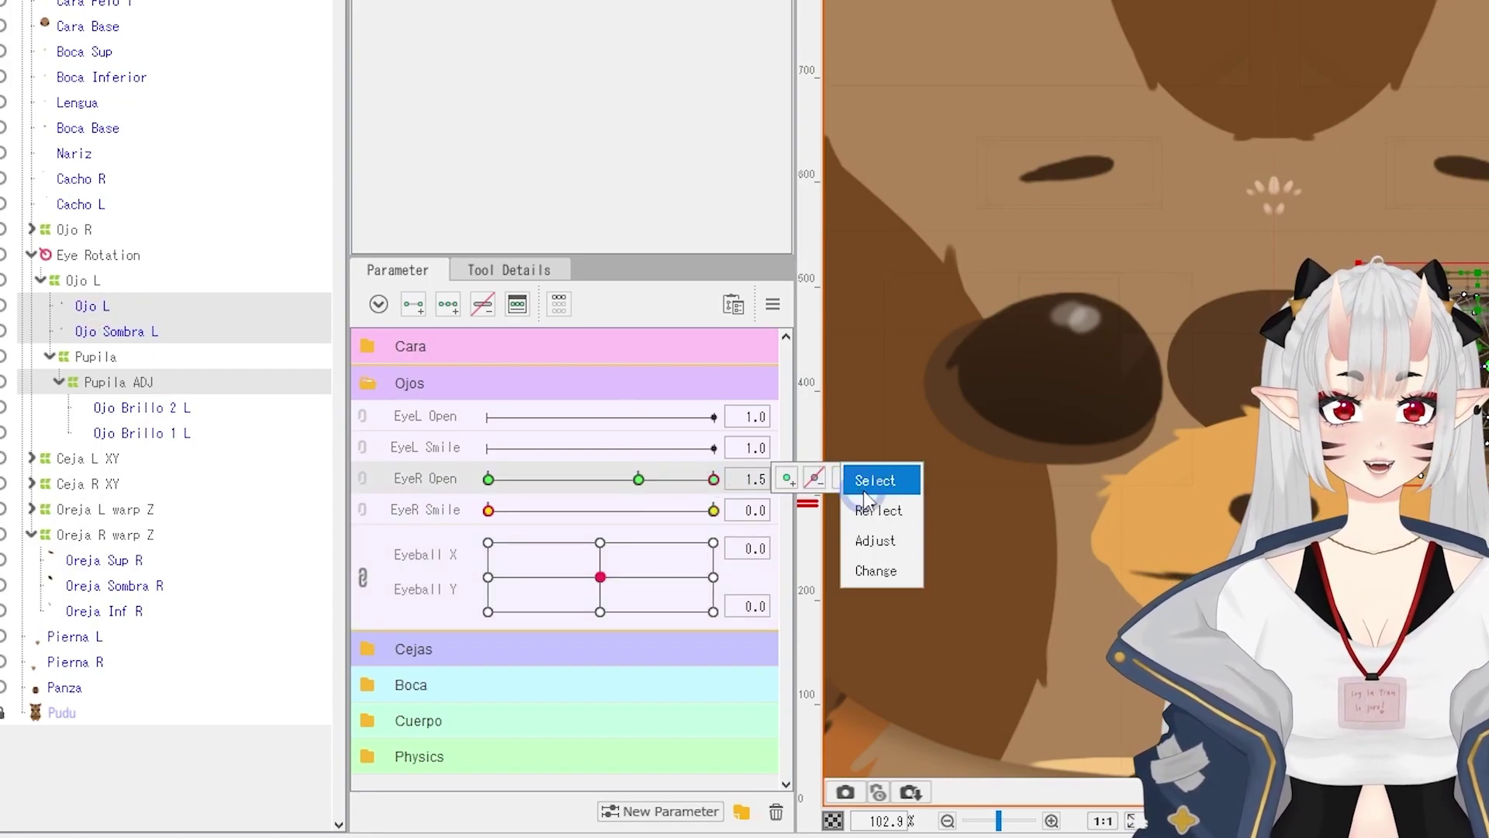
pyautogui.click(877, 559)
pyautogui.click(876, 436)
pyautogui.click(856, 258)
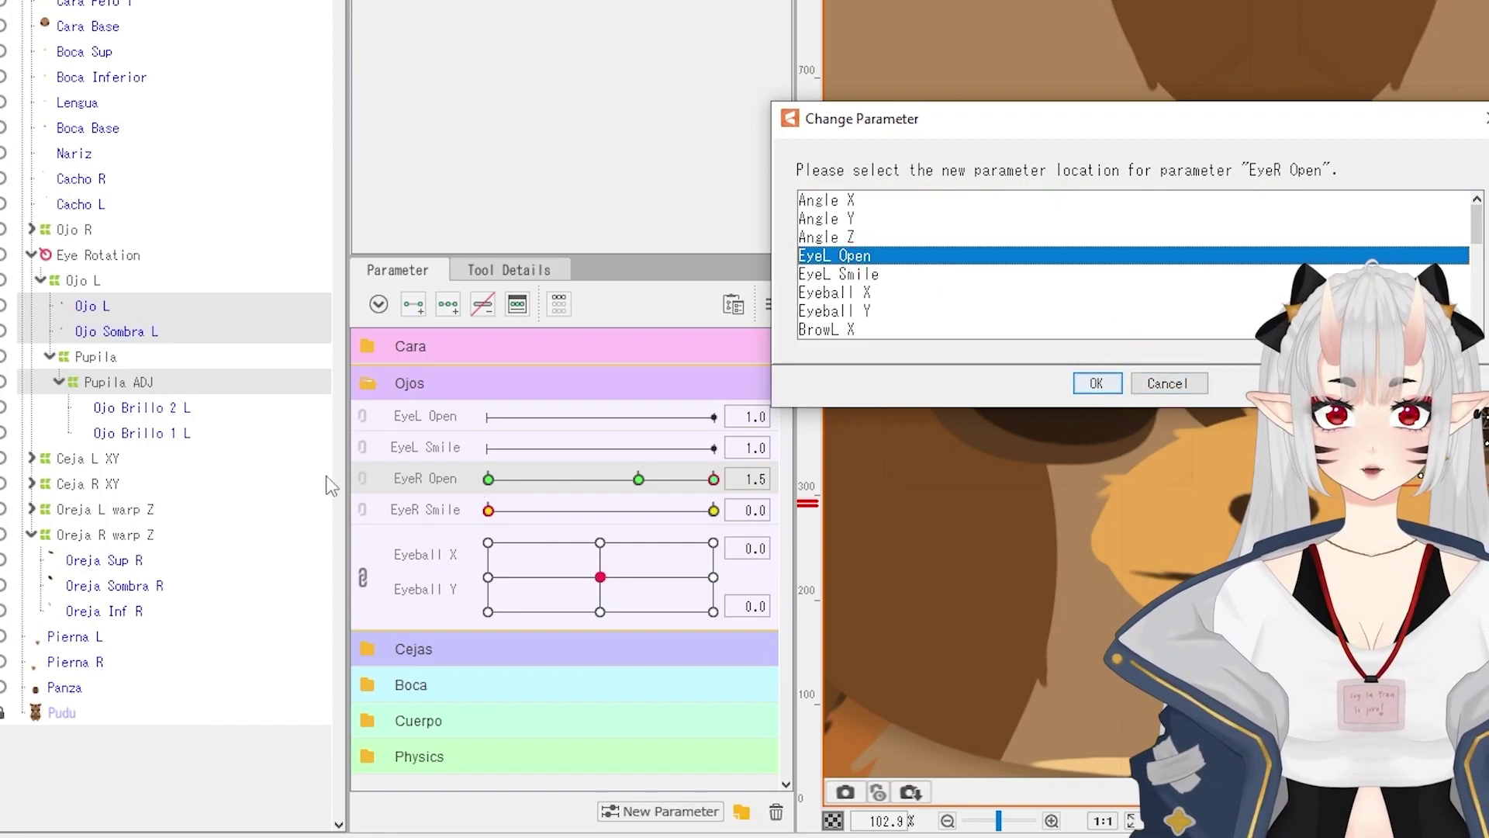
pyautogui.click(1096, 383)
pyautogui.click(627, 460)
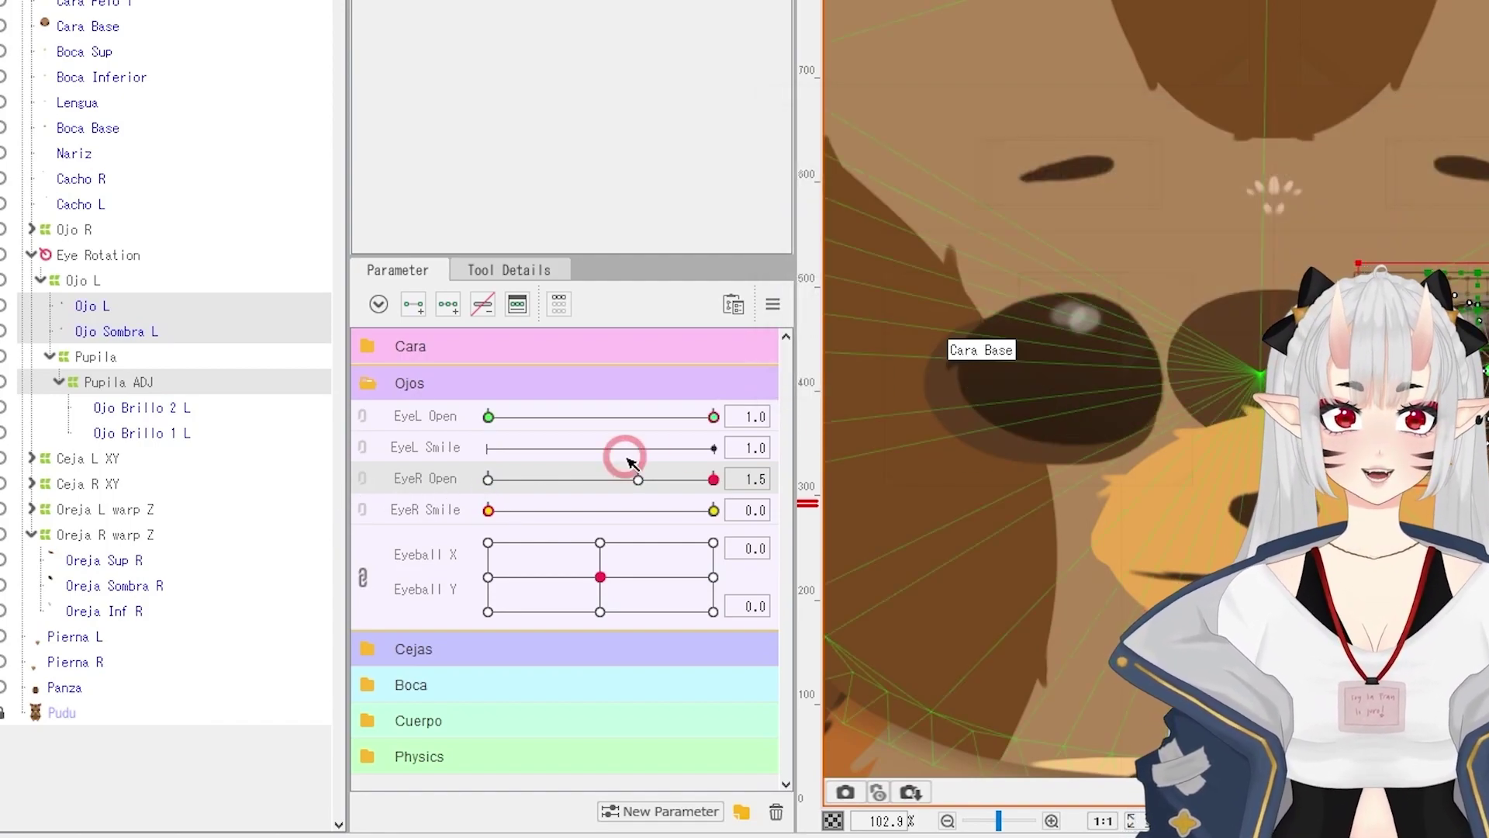
# Change the parameter of the Ojo L and Ojo Sombra L meshes' keyforms from EyeR Smile to EyeL Smile.
pyautogui.click(93, 334)
pyautogui.keyDown('ctrl'); pyautogui.click(93, 308); pyautogui.keyUp('ctrl')
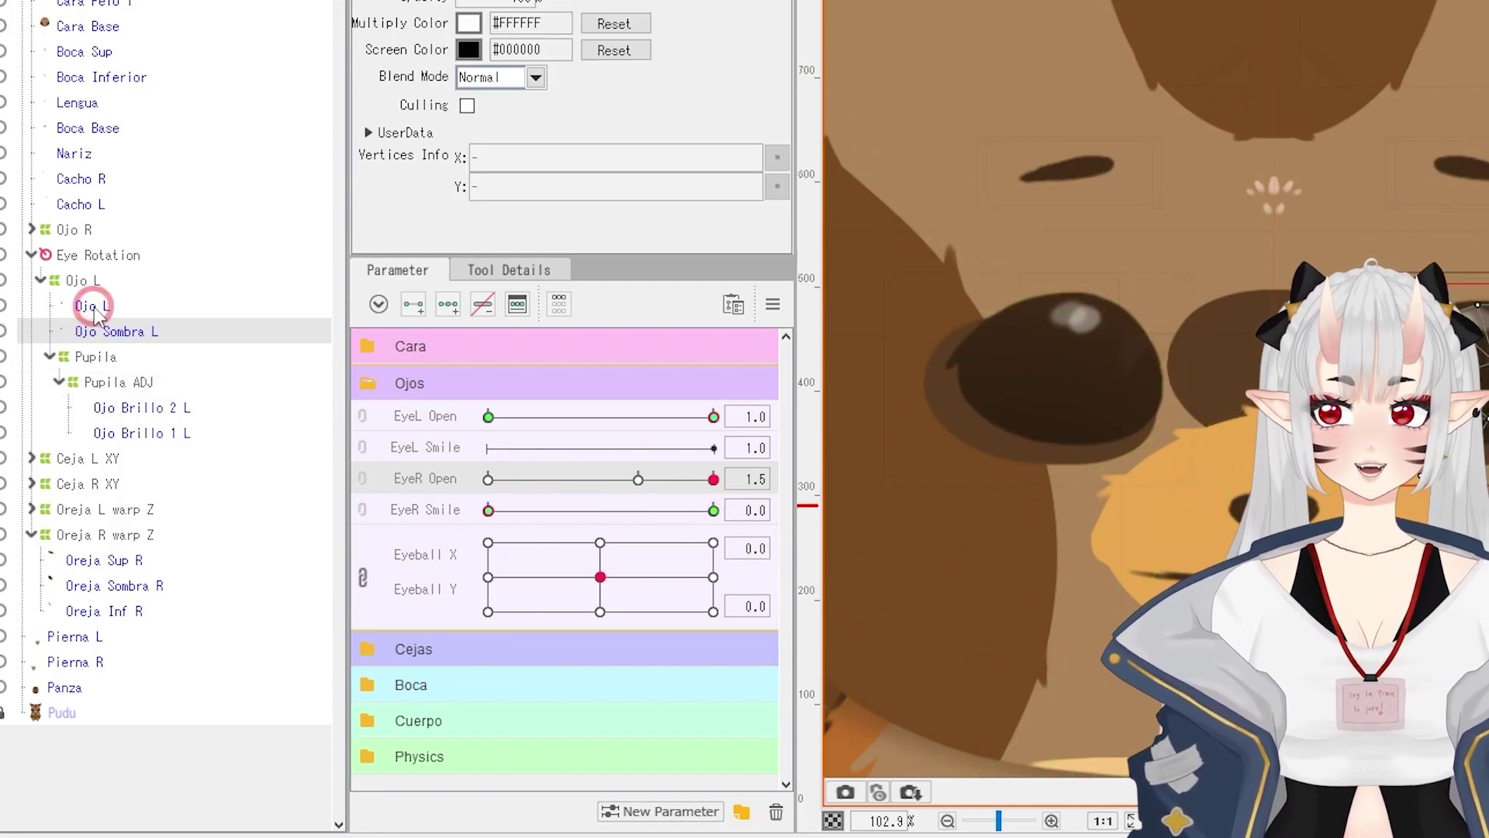
pyautogui.click(728, 510)
pyautogui.click(854, 509)
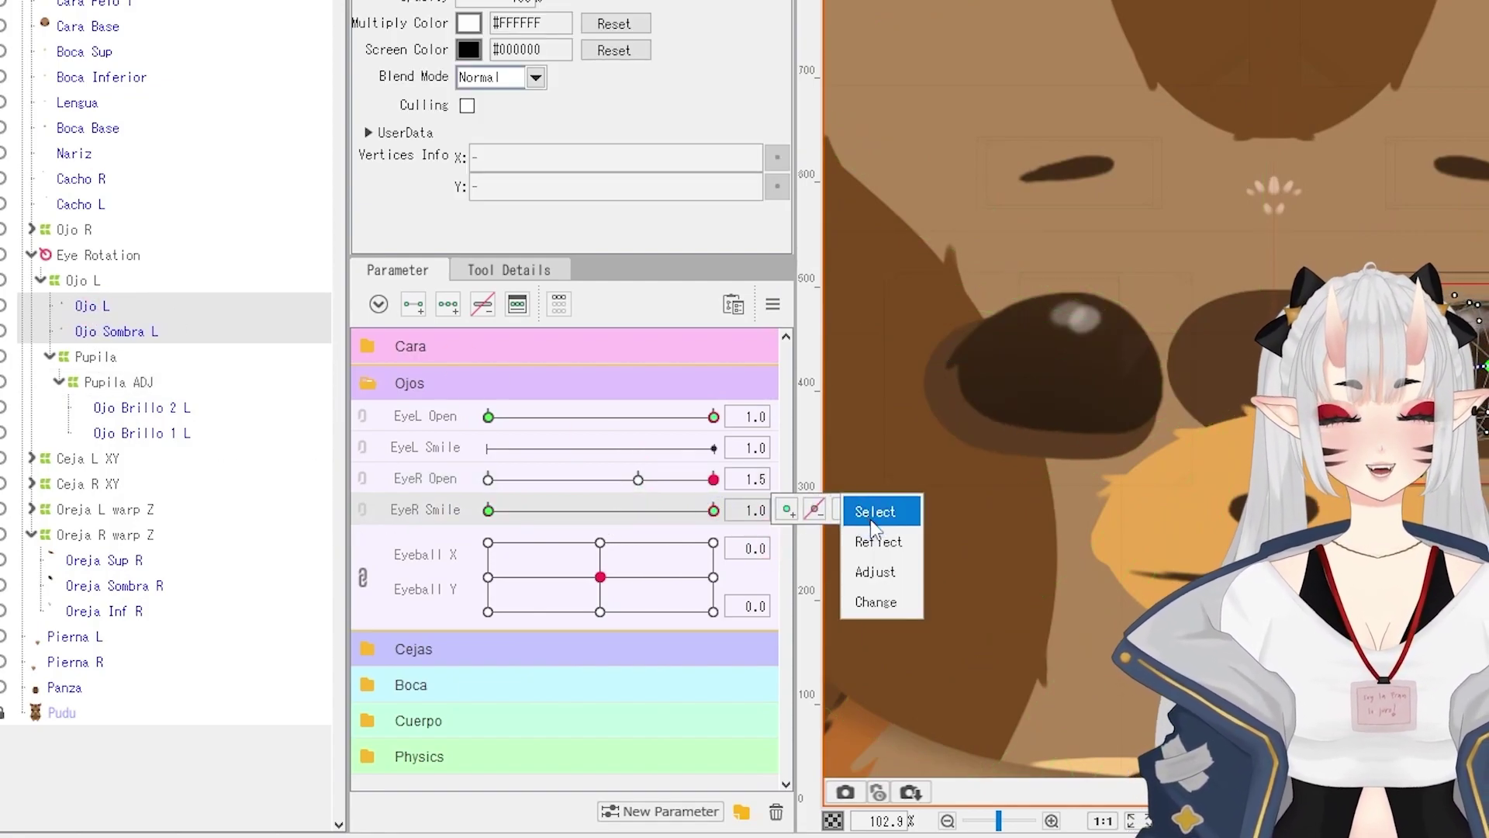
pyautogui.click(875, 602)
pyautogui.click(837, 293)
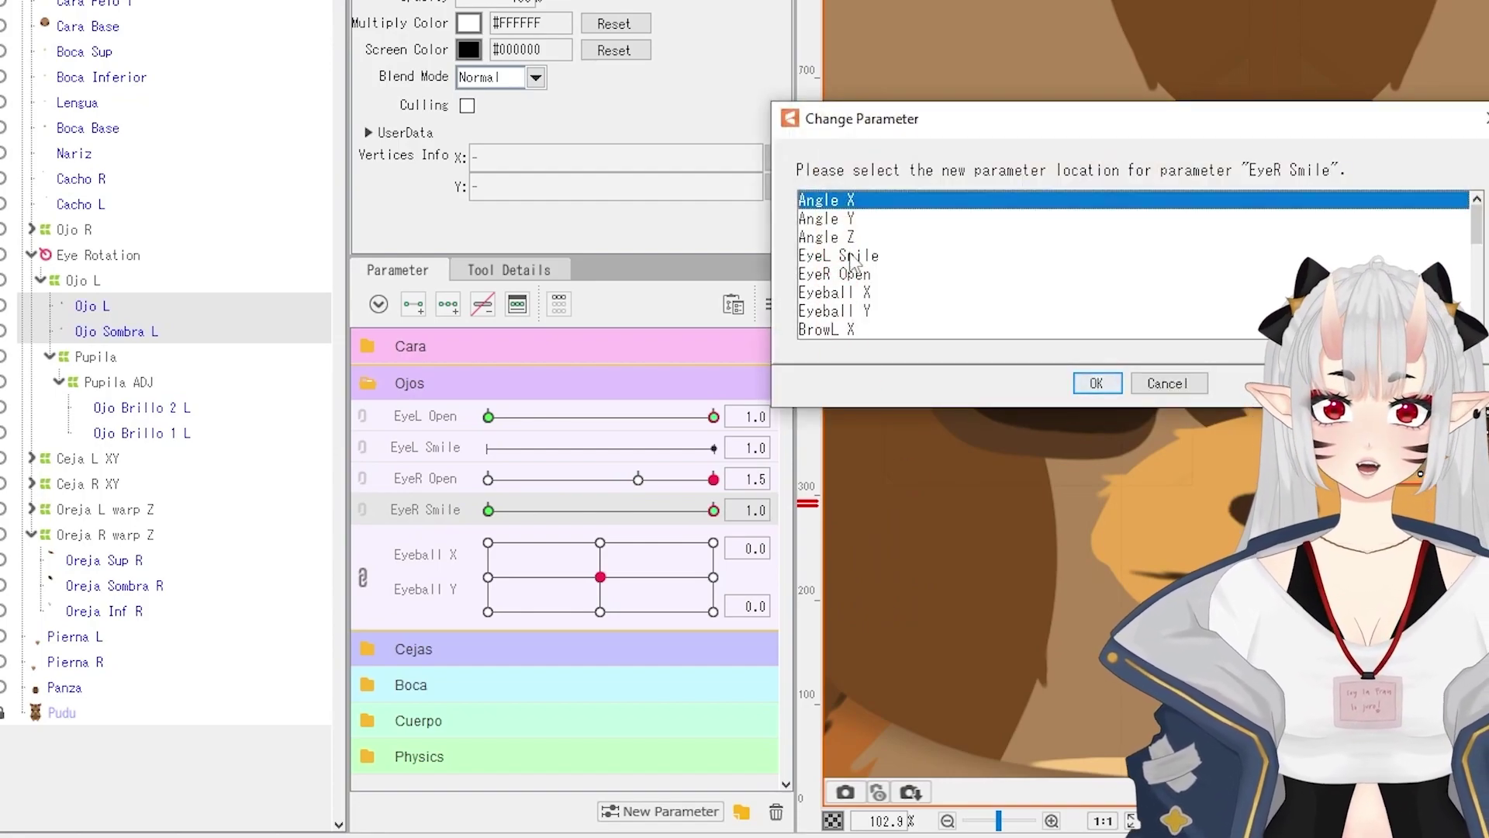
pyautogui.click(853, 256)
pyautogui.click(1096, 385)
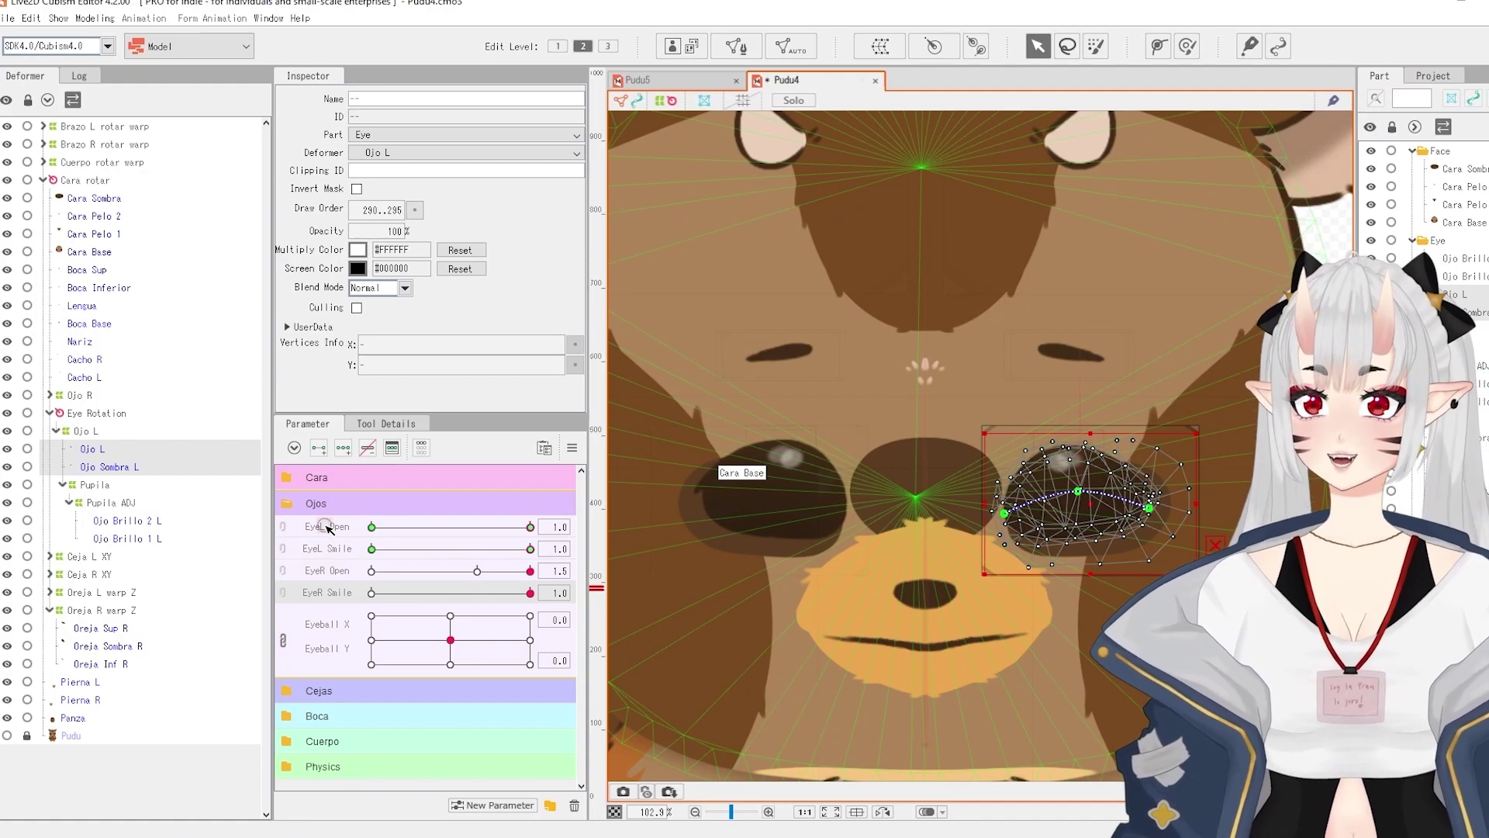
# Set the maximum of the EyeL Open parameter's range to 1.5.
pyautogui.rightClick(329, 529)
pyautogui.click(395, 535)
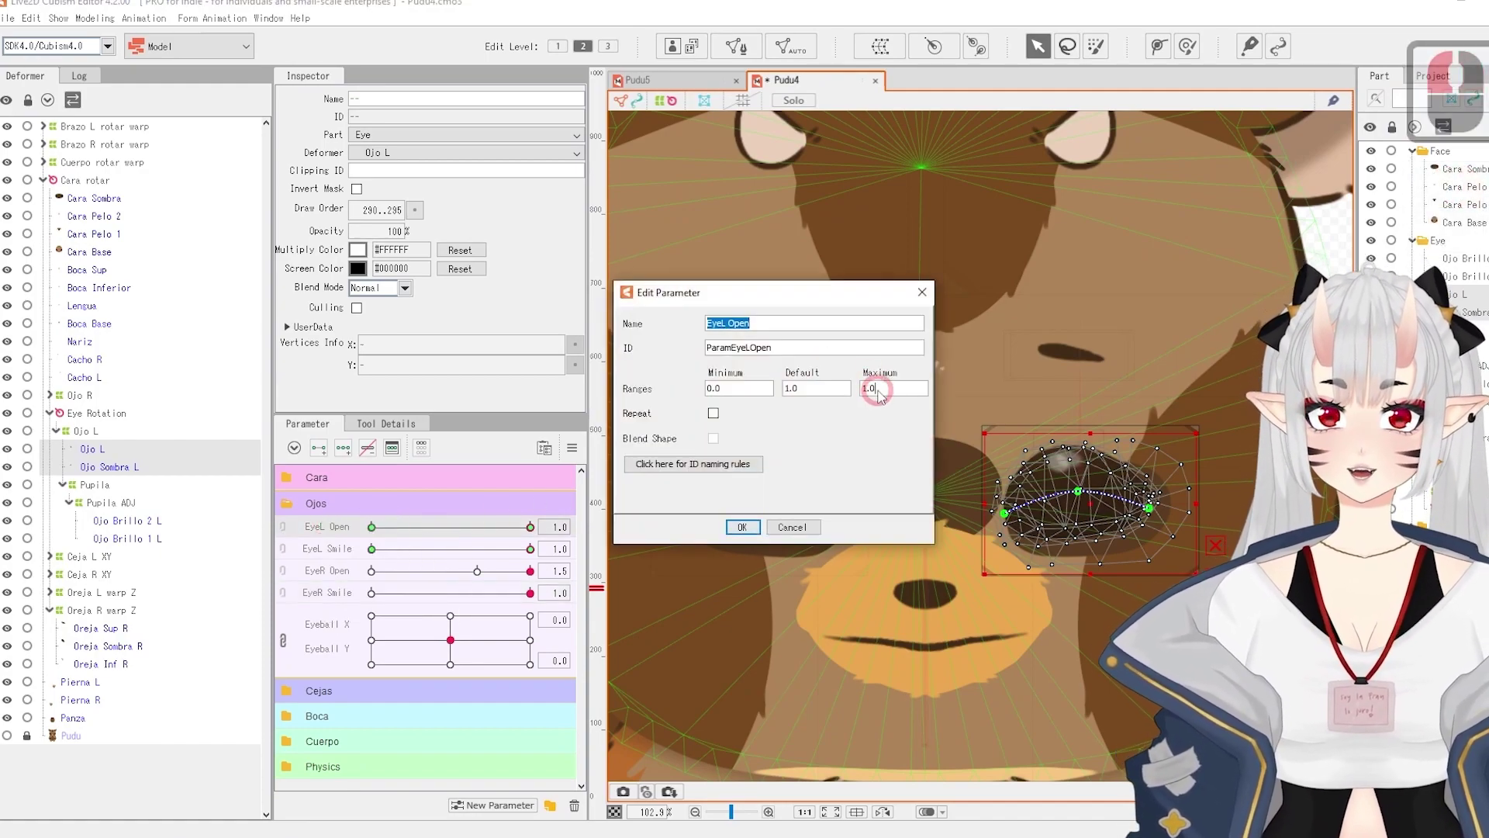
pyautogui.press('BackSpace')
pyautogui.write('5')
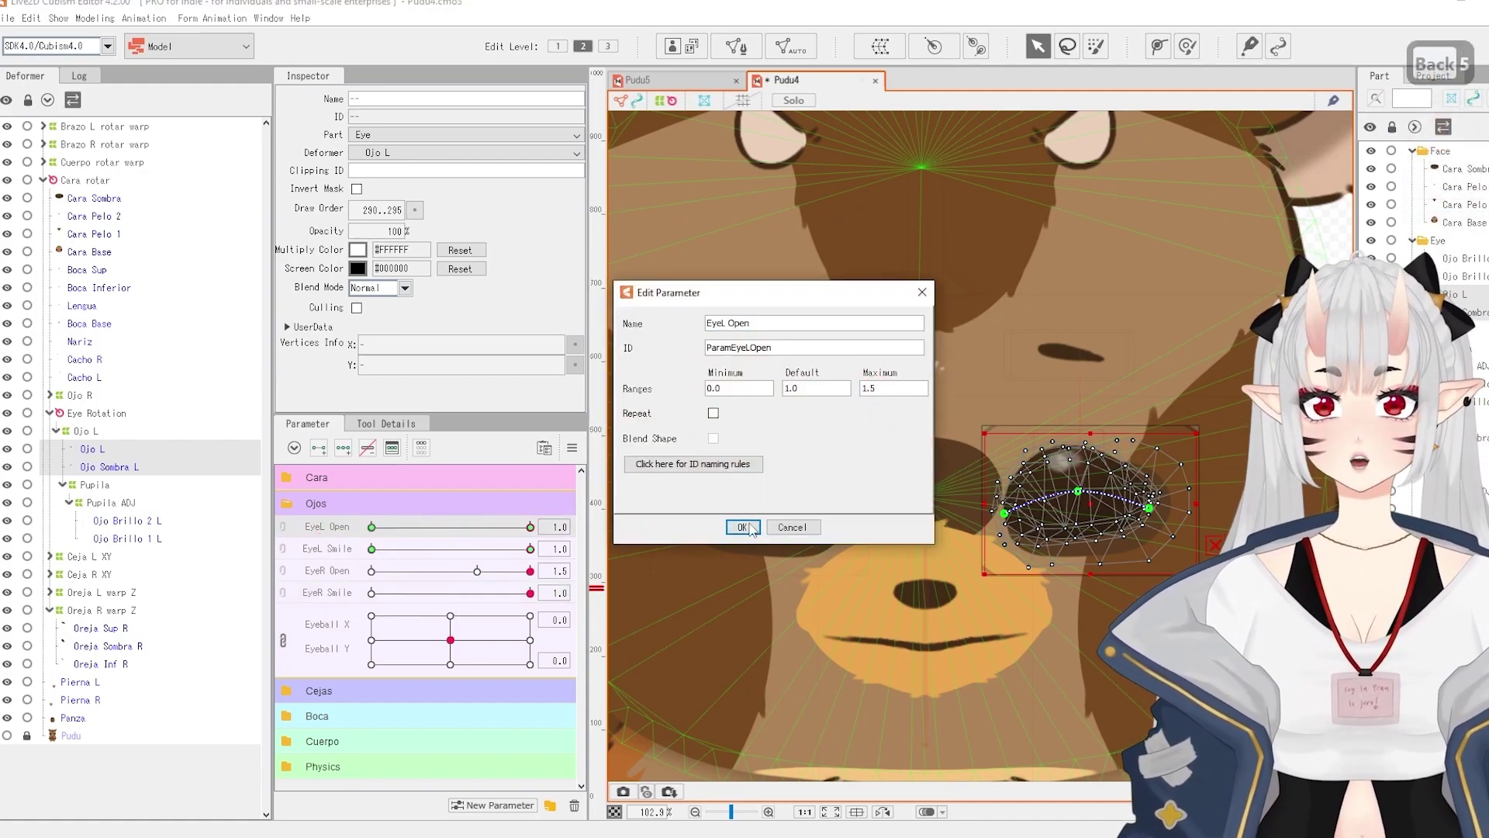
pyautogui.click(741, 526)
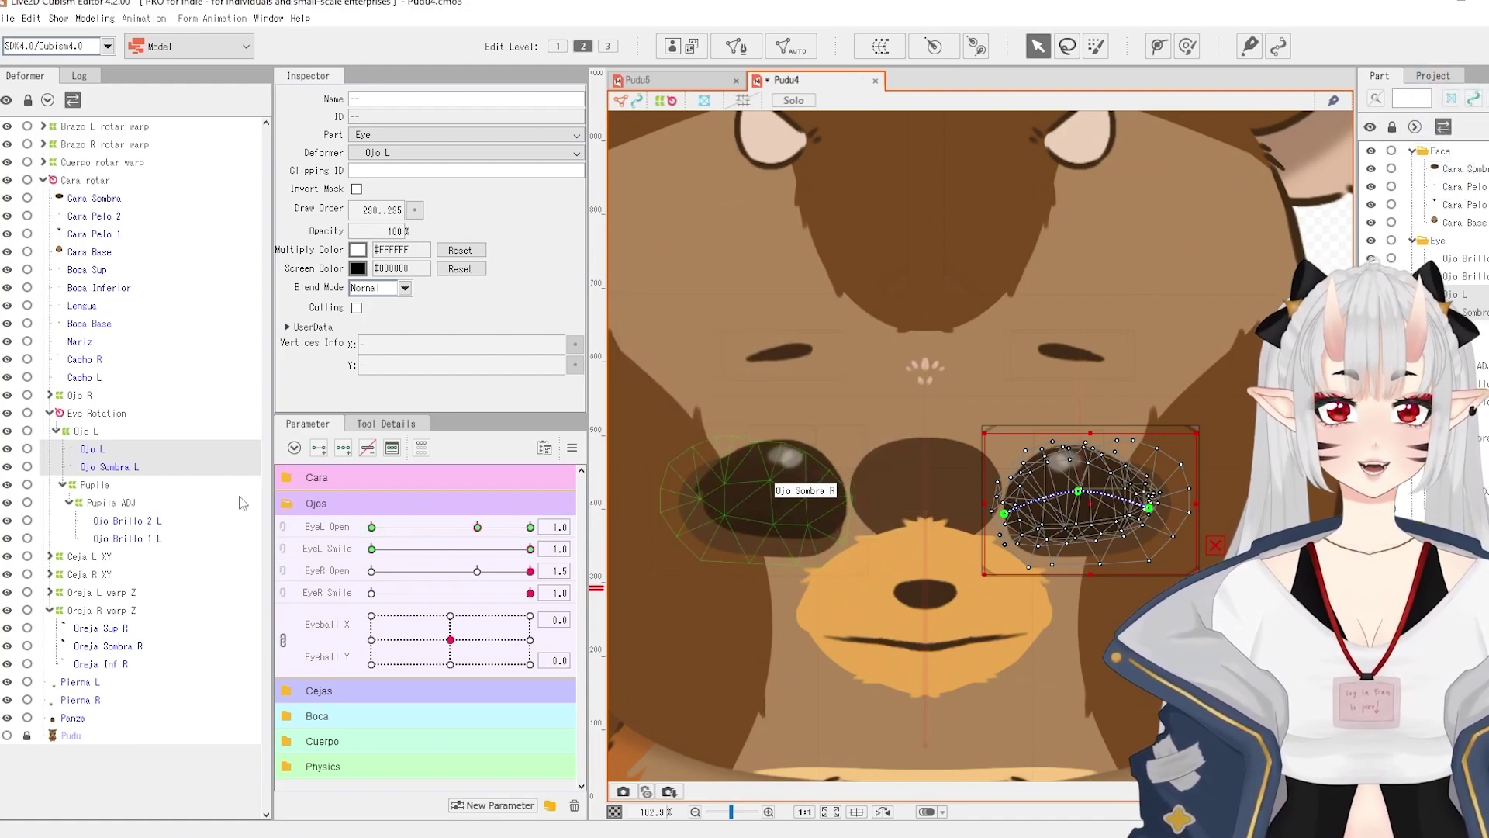
# Delete the Eye Rotation deformer that contains the Ojo L deformer.
pyautogui.click(95, 413)
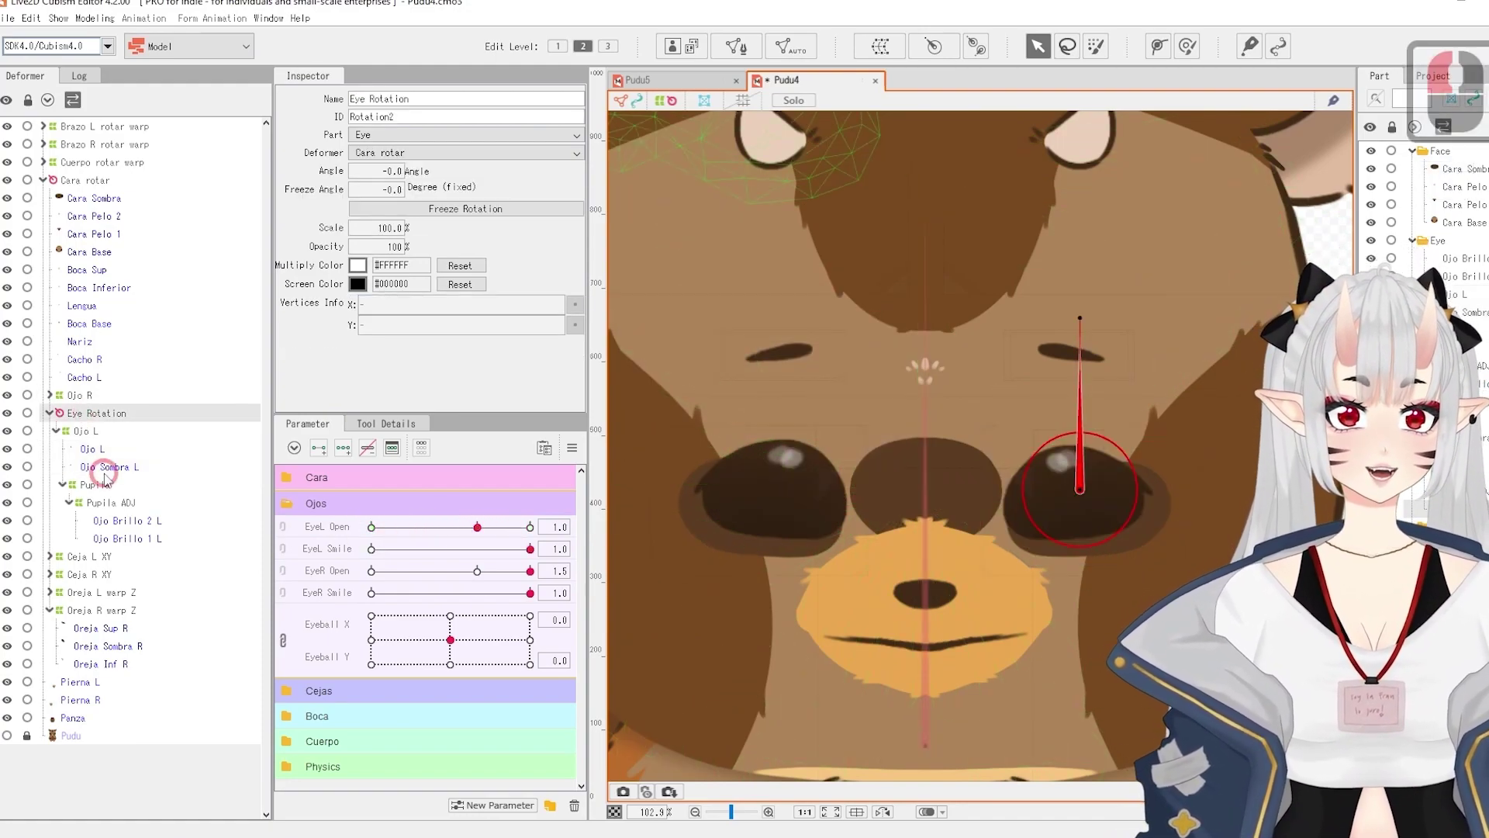
pyautogui.press('Delete')
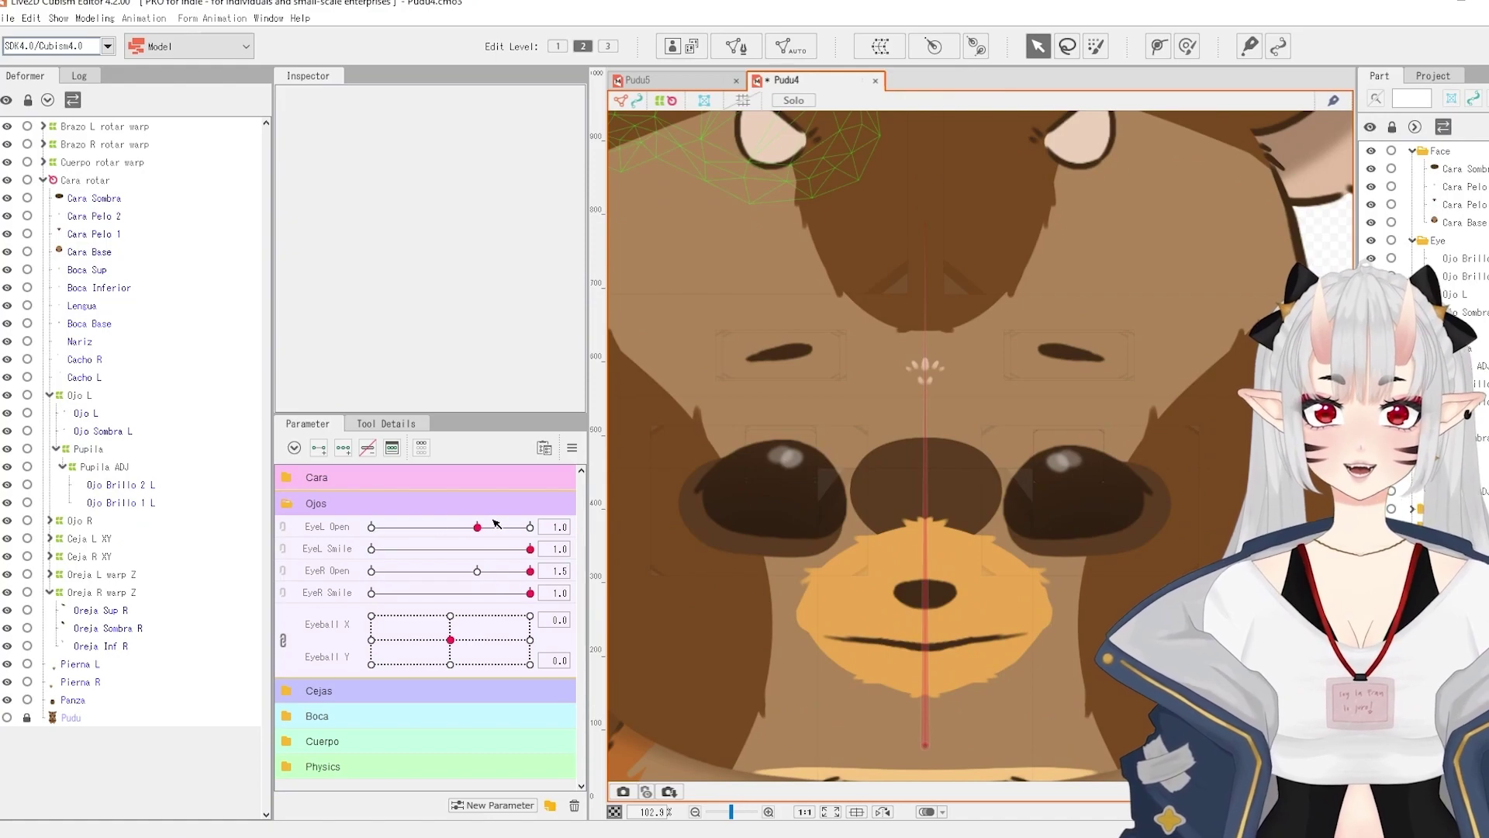
# Link EyeL Open with EyeL Smile and EyeR Open with EyeR Smile, and test both eyes' opening and the Eyeball movement.
pyautogui.click(283, 549)
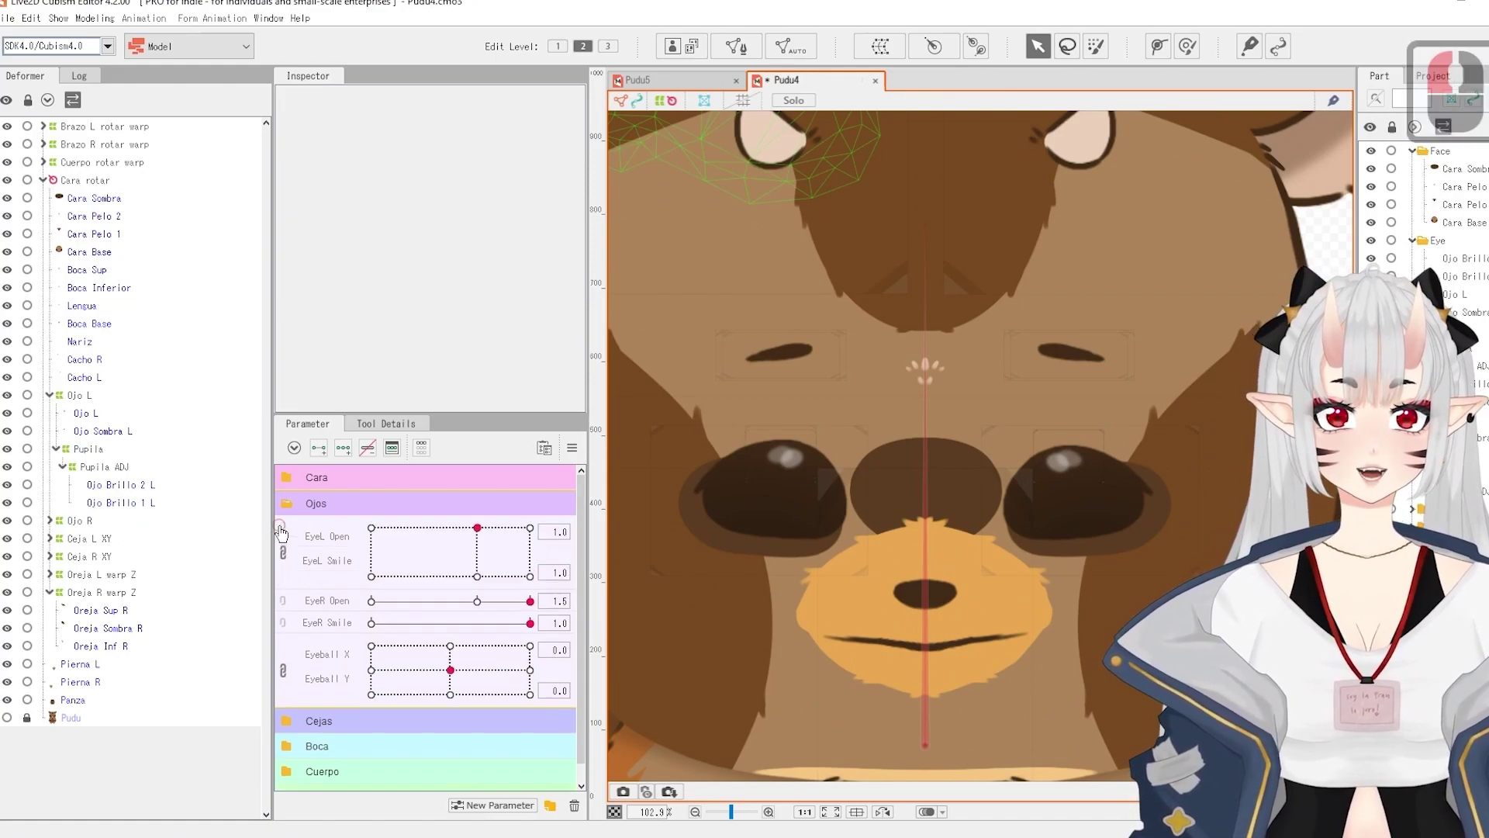
pyautogui.click(282, 610)
pyautogui.click(505, 555)
pyautogui.moveTo(507, 556); pyautogui.dragTo(457, 527)
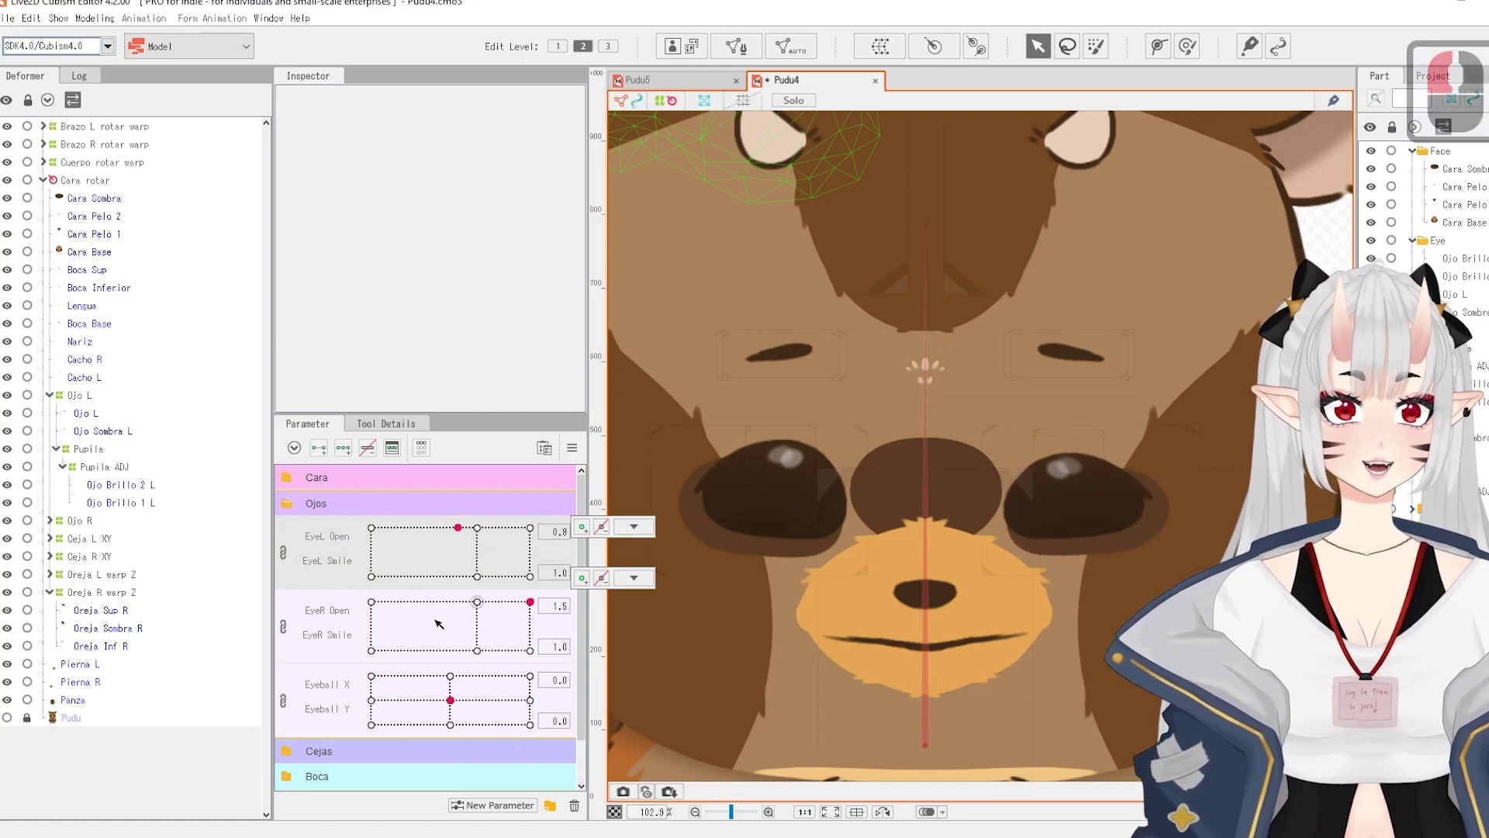
pyautogui.click(529, 618)
pyautogui.moveTo(529, 617); pyautogui.dragTo(437, 608)
pyautogui.moveTo(449, 701); pyautogui.dragTo(528, 677)
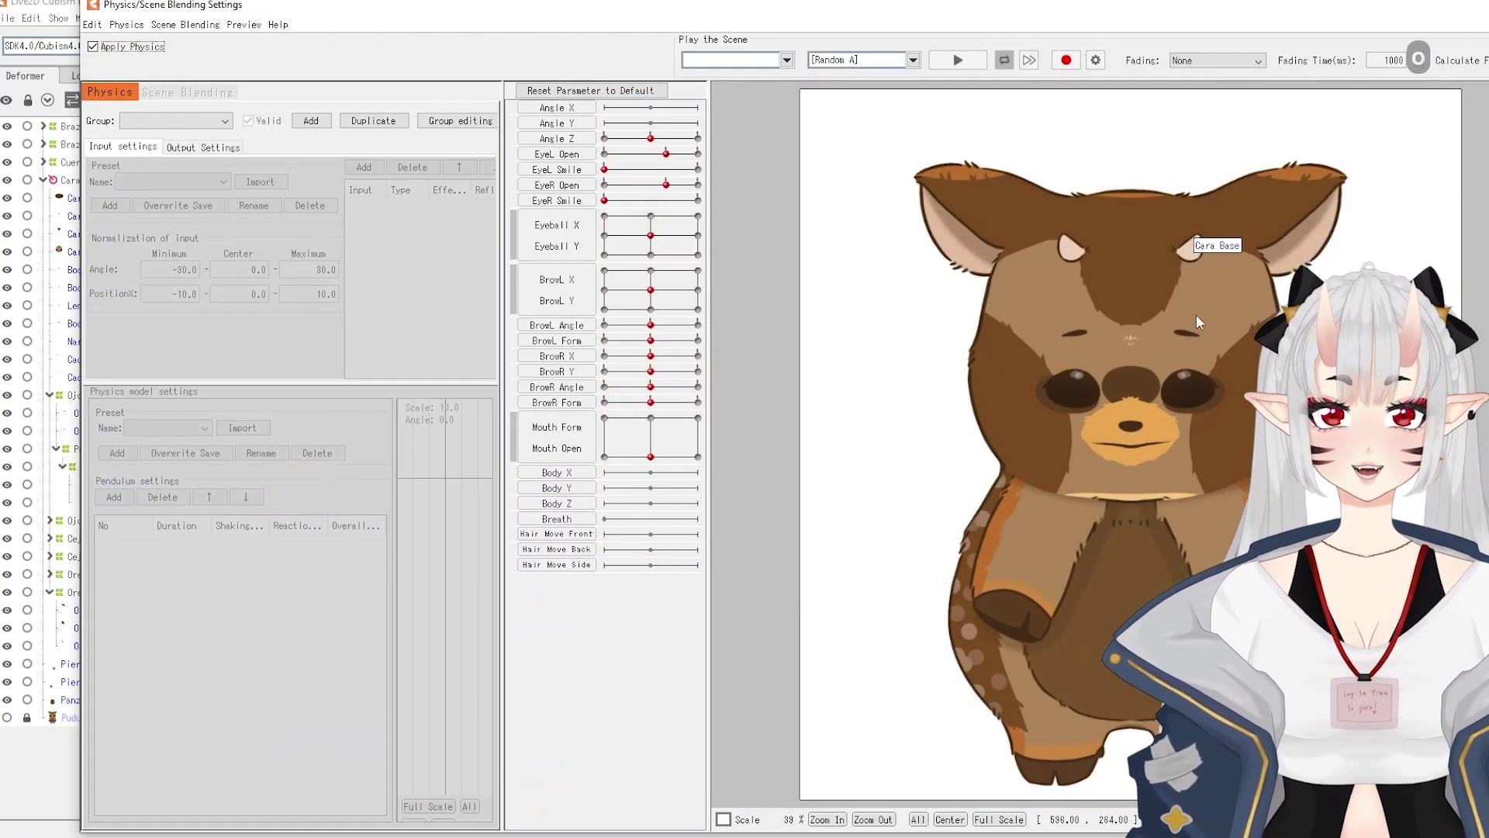
# Preview the rigged eyes on the whole model in the Physics/Scene Blending Settings by moving its gaze across the canvas.
pyautogui.click(843, 350)
pyautogui.moveTo(844, 352); pyautogui.dragTo(1454, 551)
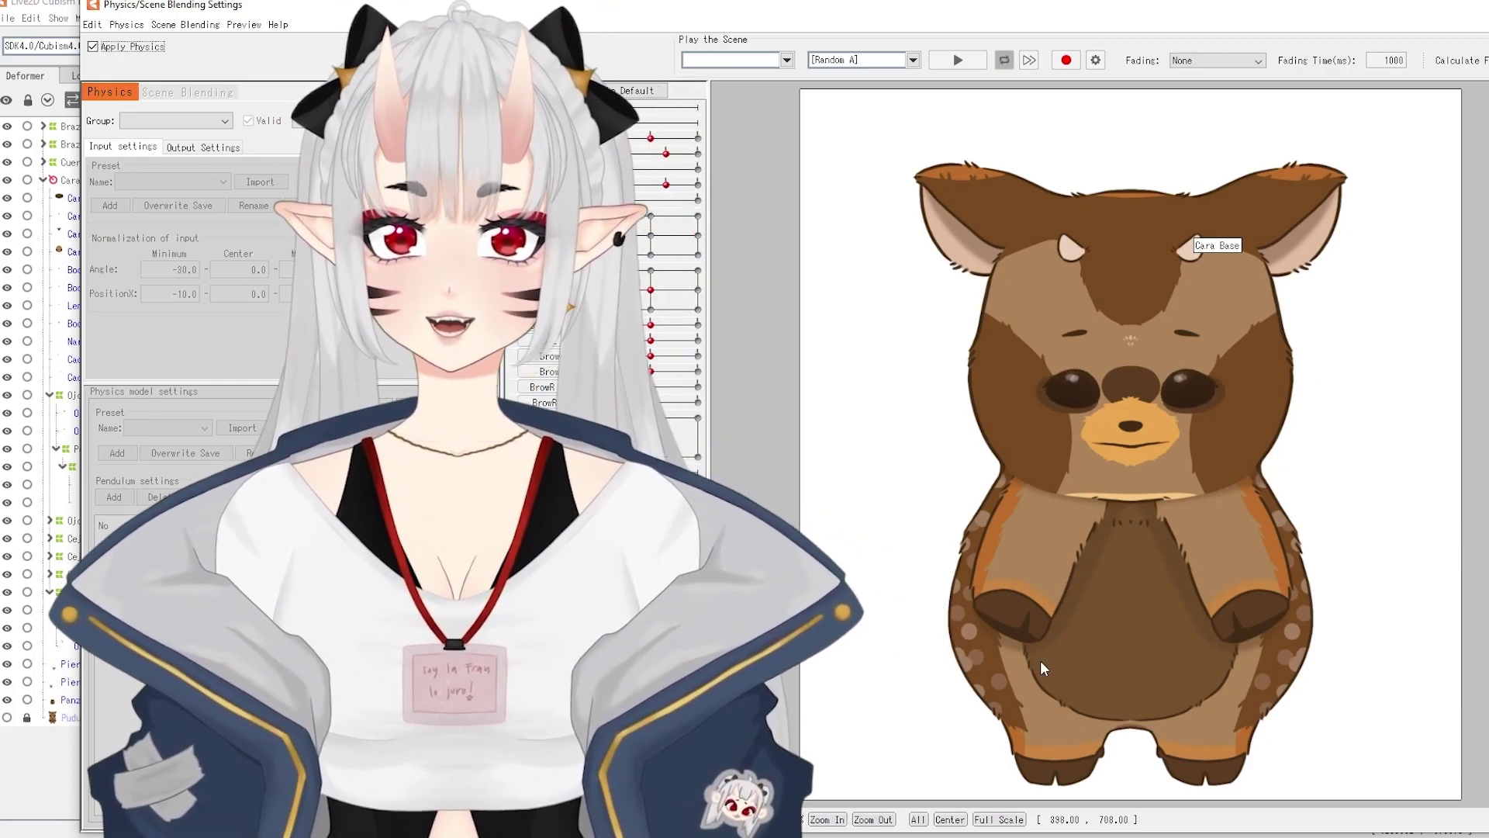